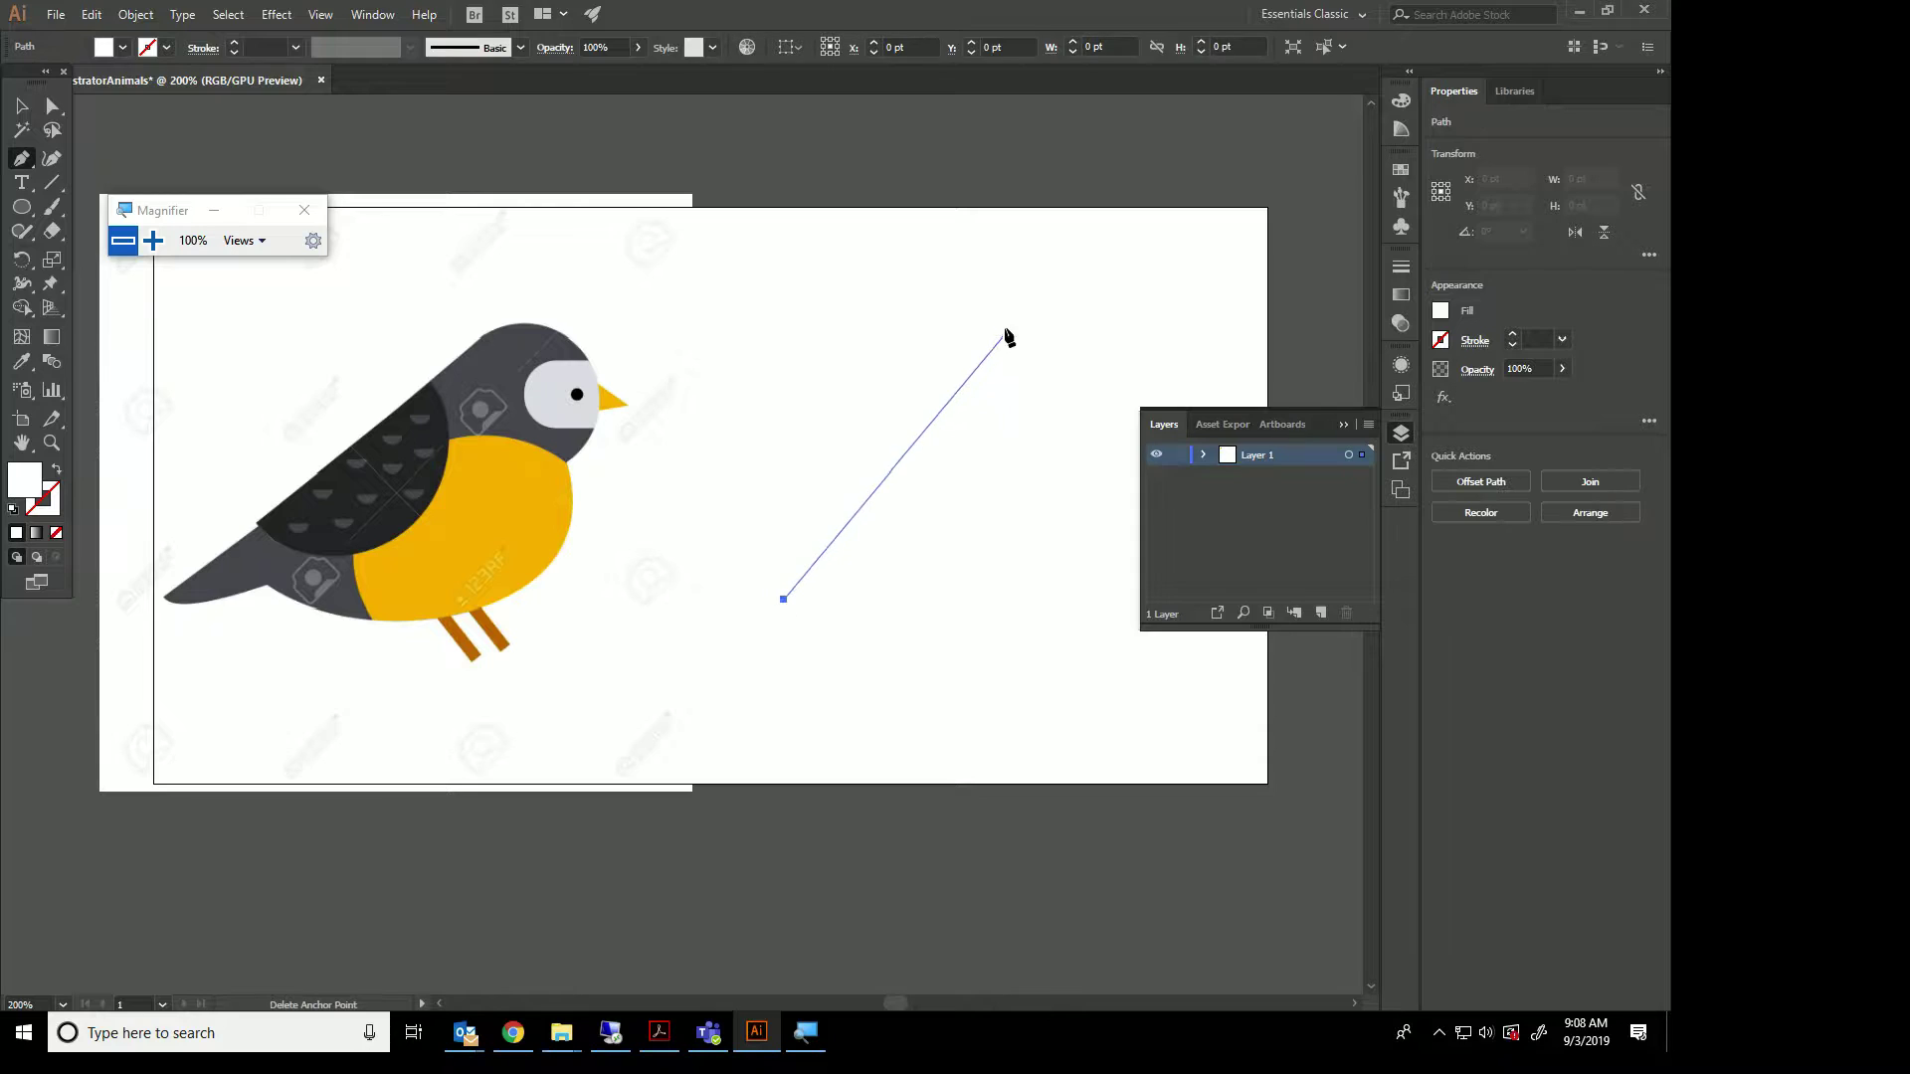
Draw the bird's straight diagonal back edge with the Pen tool, from the tail up to the base of the head.
click(1051, 349)
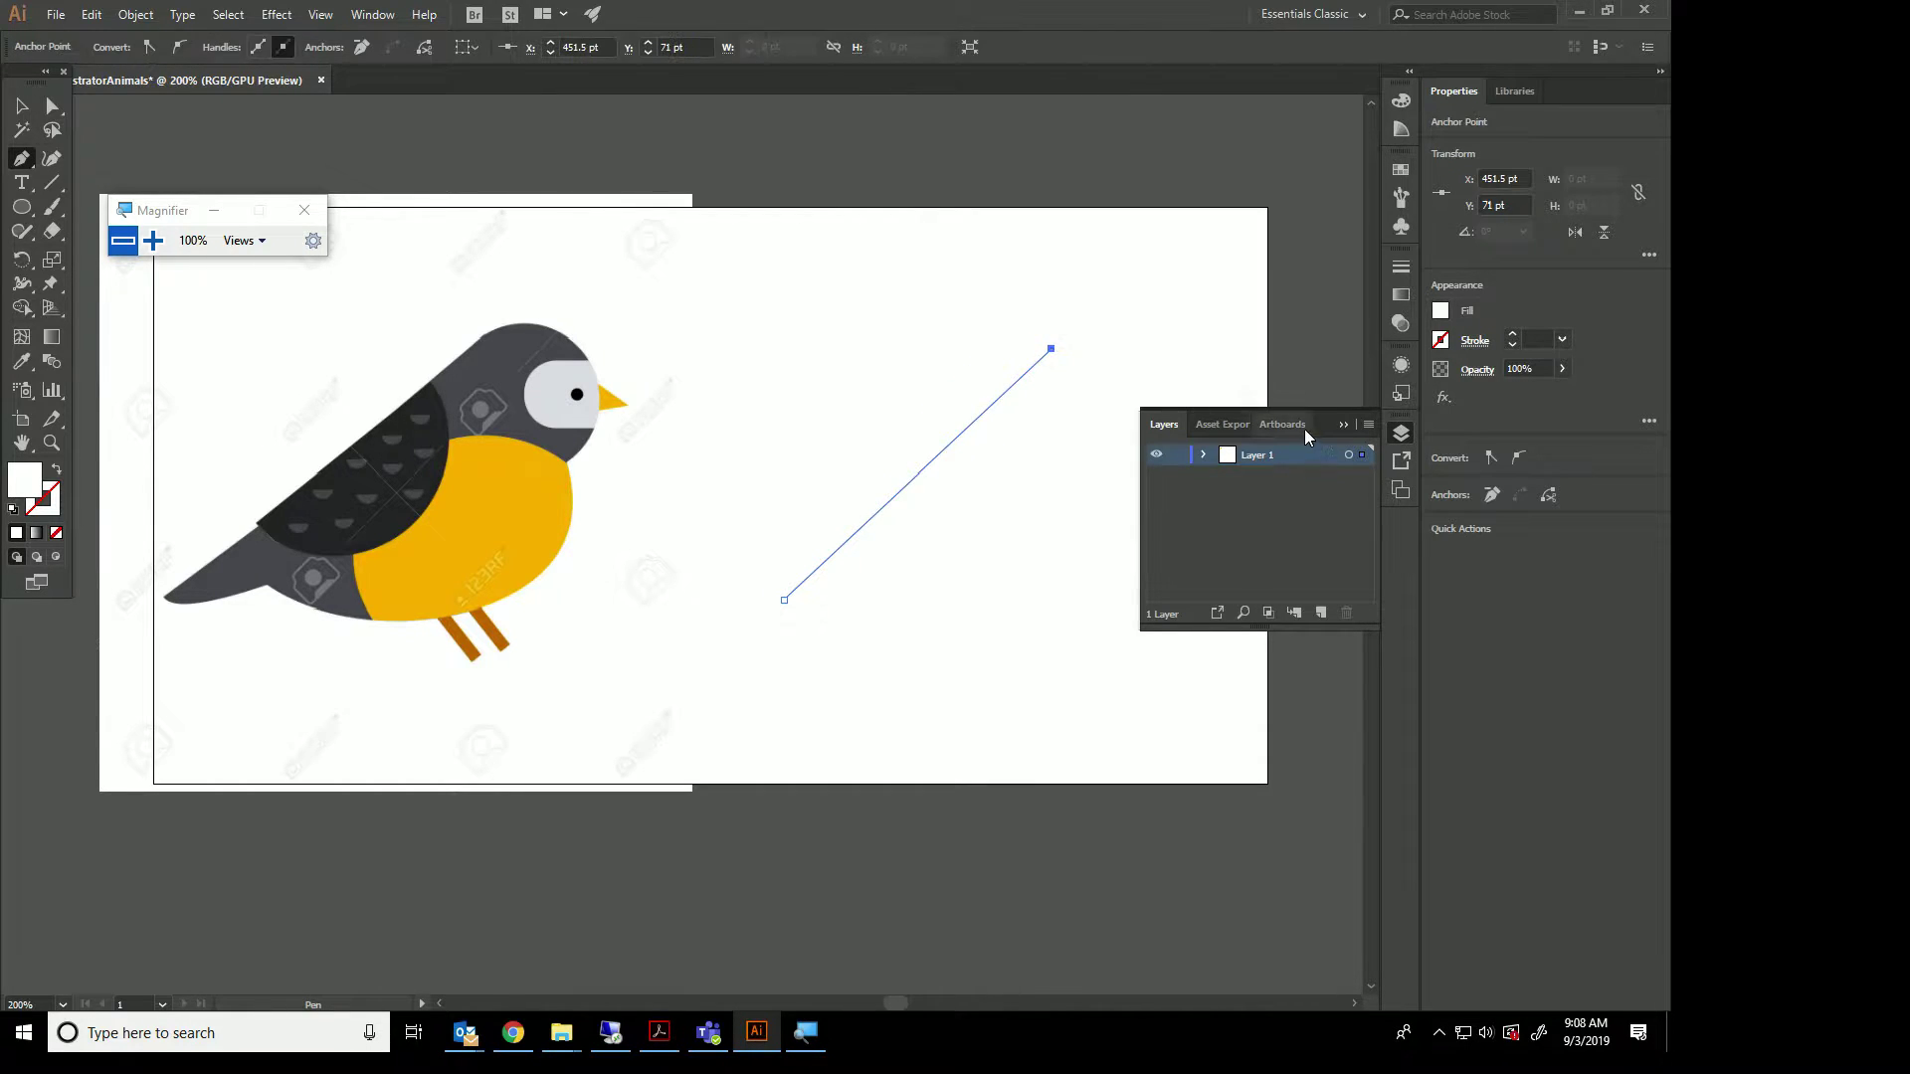
click(1400, 436)
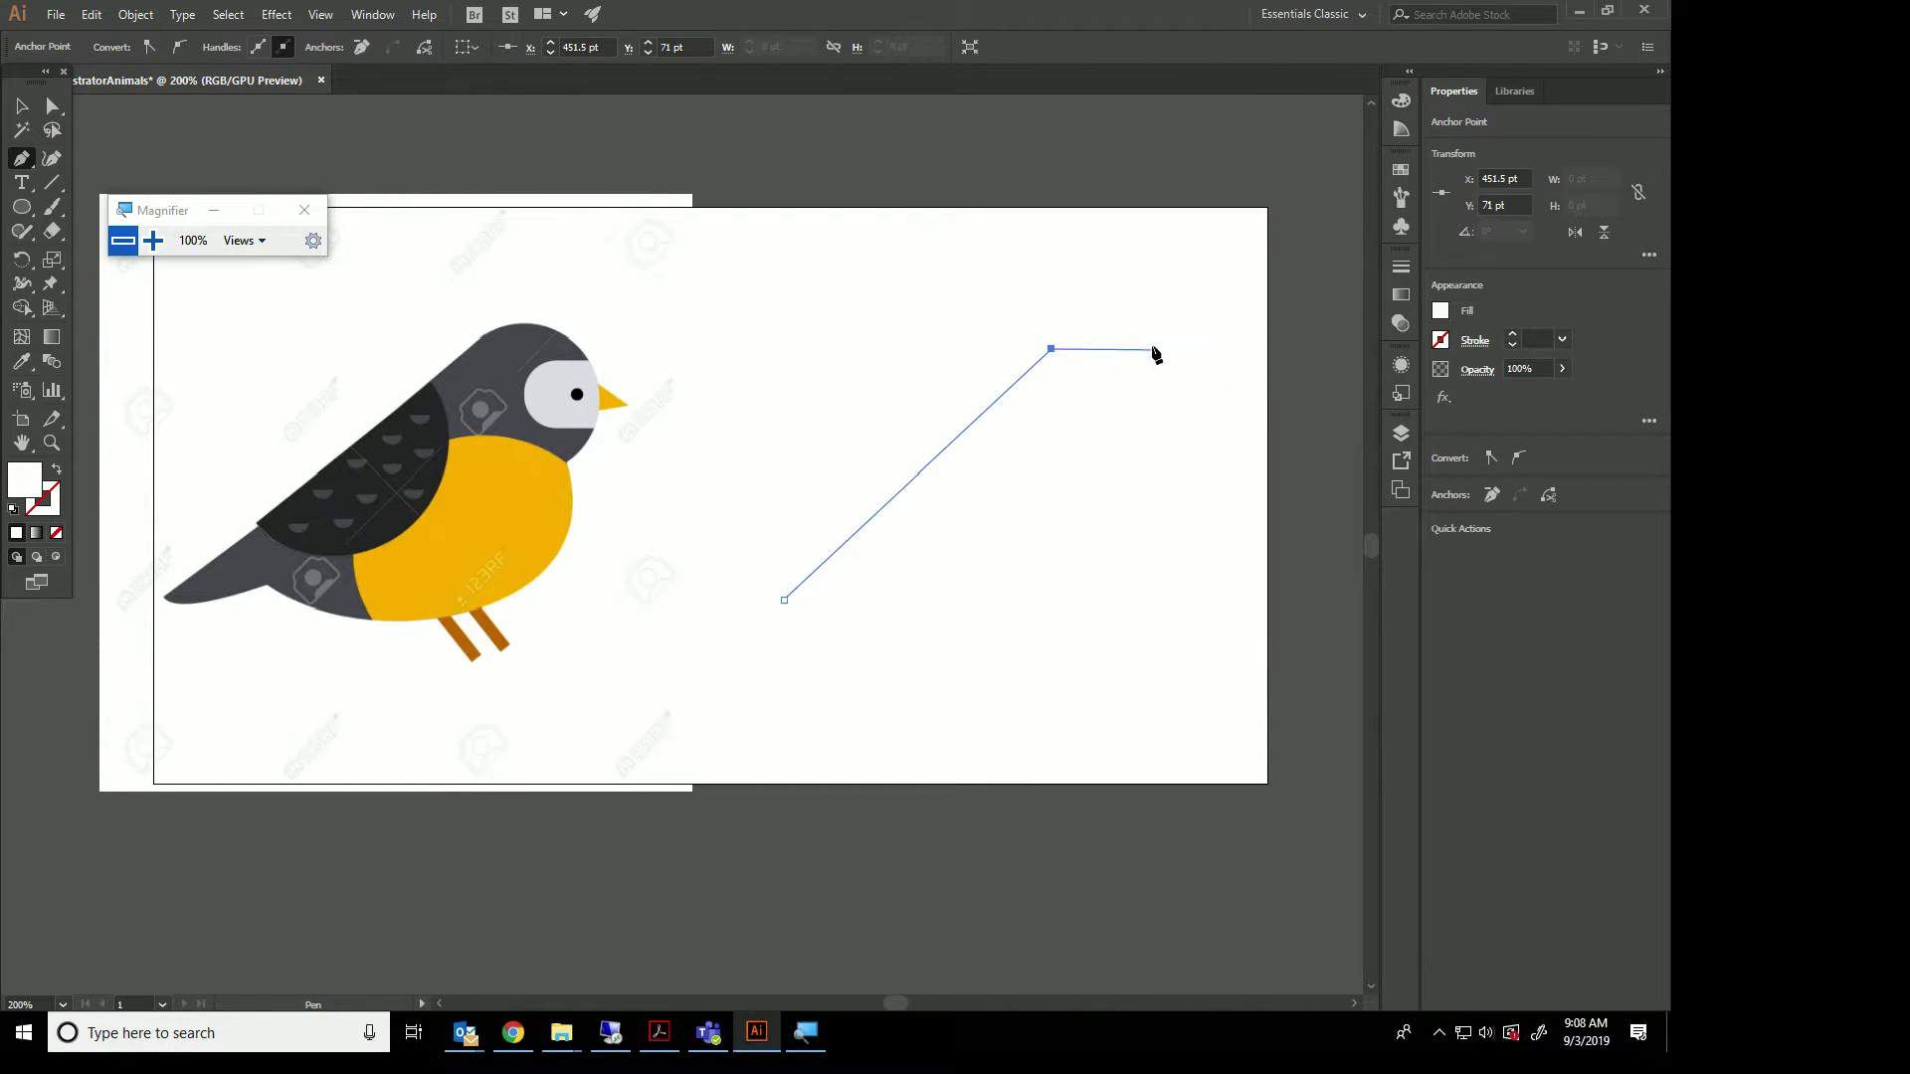
drag(1135, 434, 1170, 506)
key(ctrl+z)
key(ctrl+z)
key(ctrl+z)
key(ctrl+z)
Continue the path with smooth curves over the crown and down the front of the head, and fill it with cyan.
click(1125, 312)
drag(1171, 311, 1171, 312)
drag(1188, 397, 1187, 443)
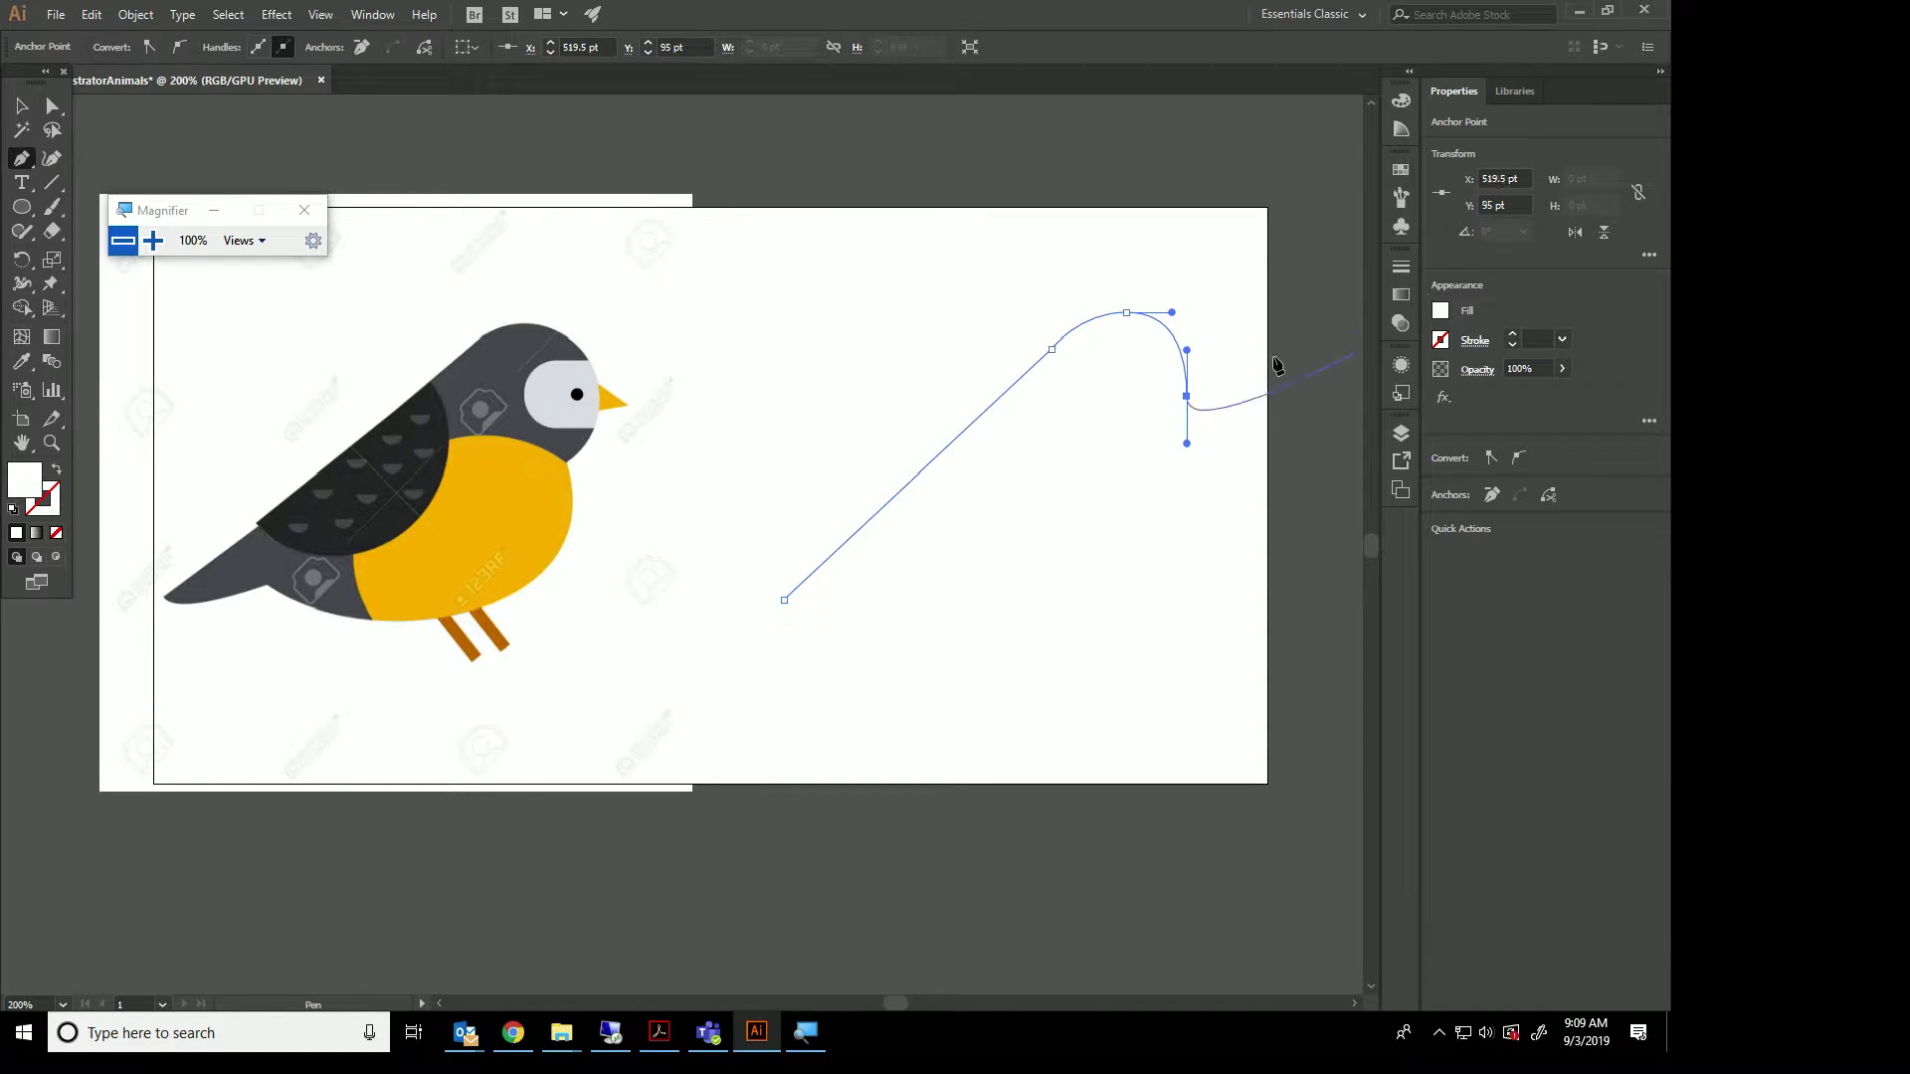
click(1439, 312)
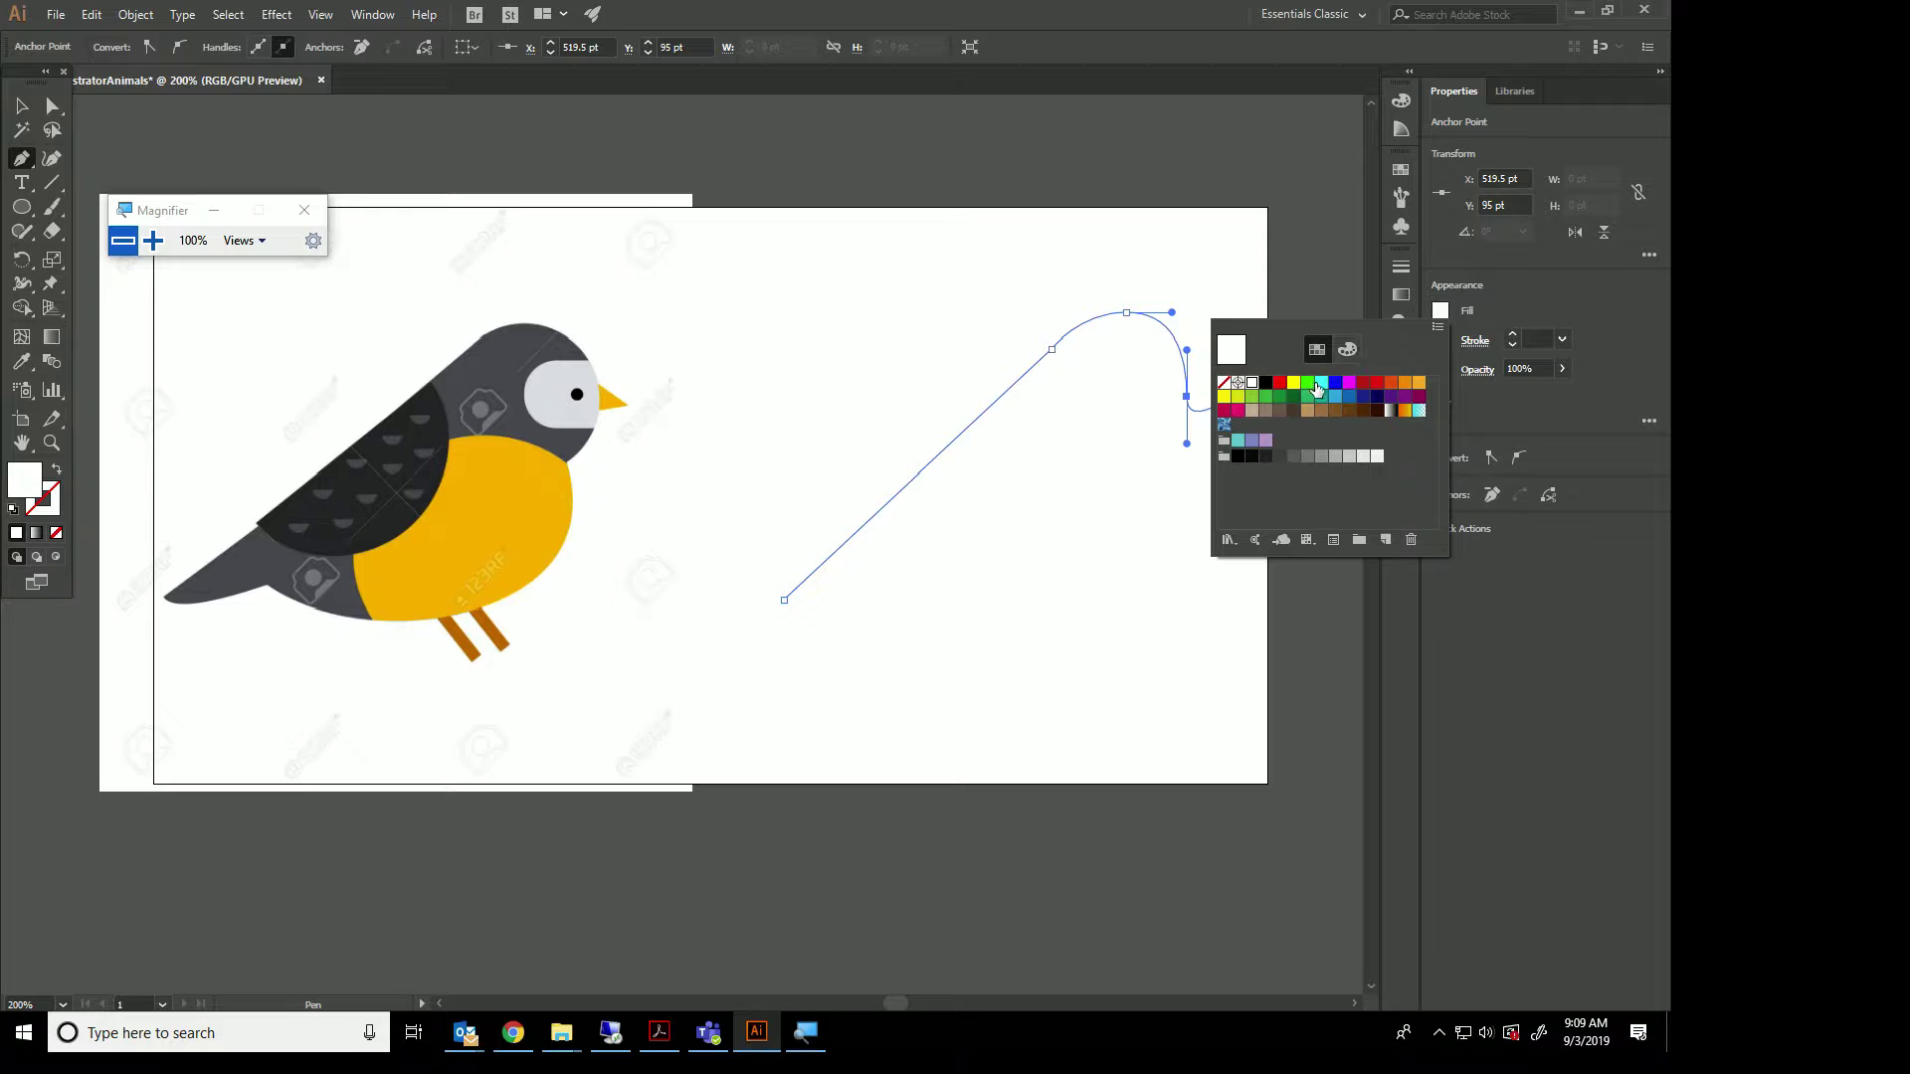
click(1318, 386)
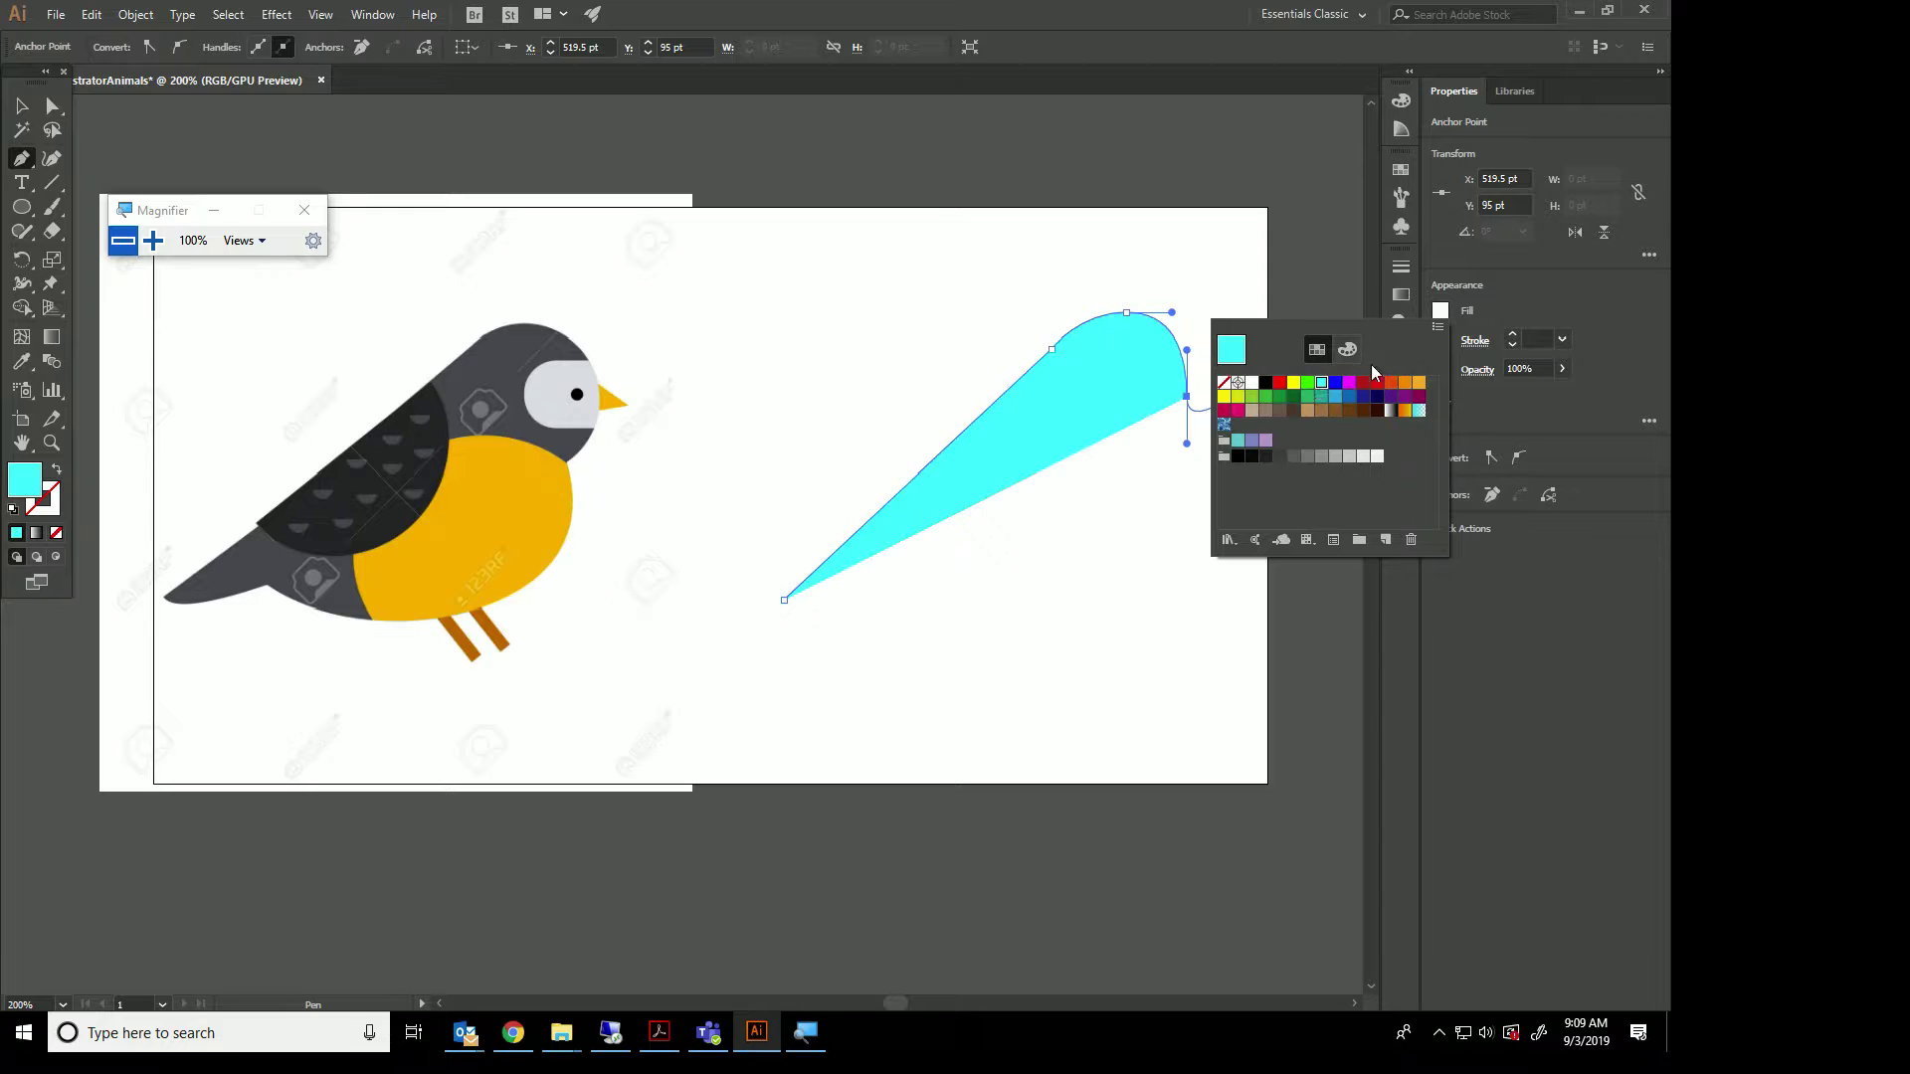
Trace the neck notch, rounded breast, belly and tail, closing the path at its starting anchor.
click(1118, 453)
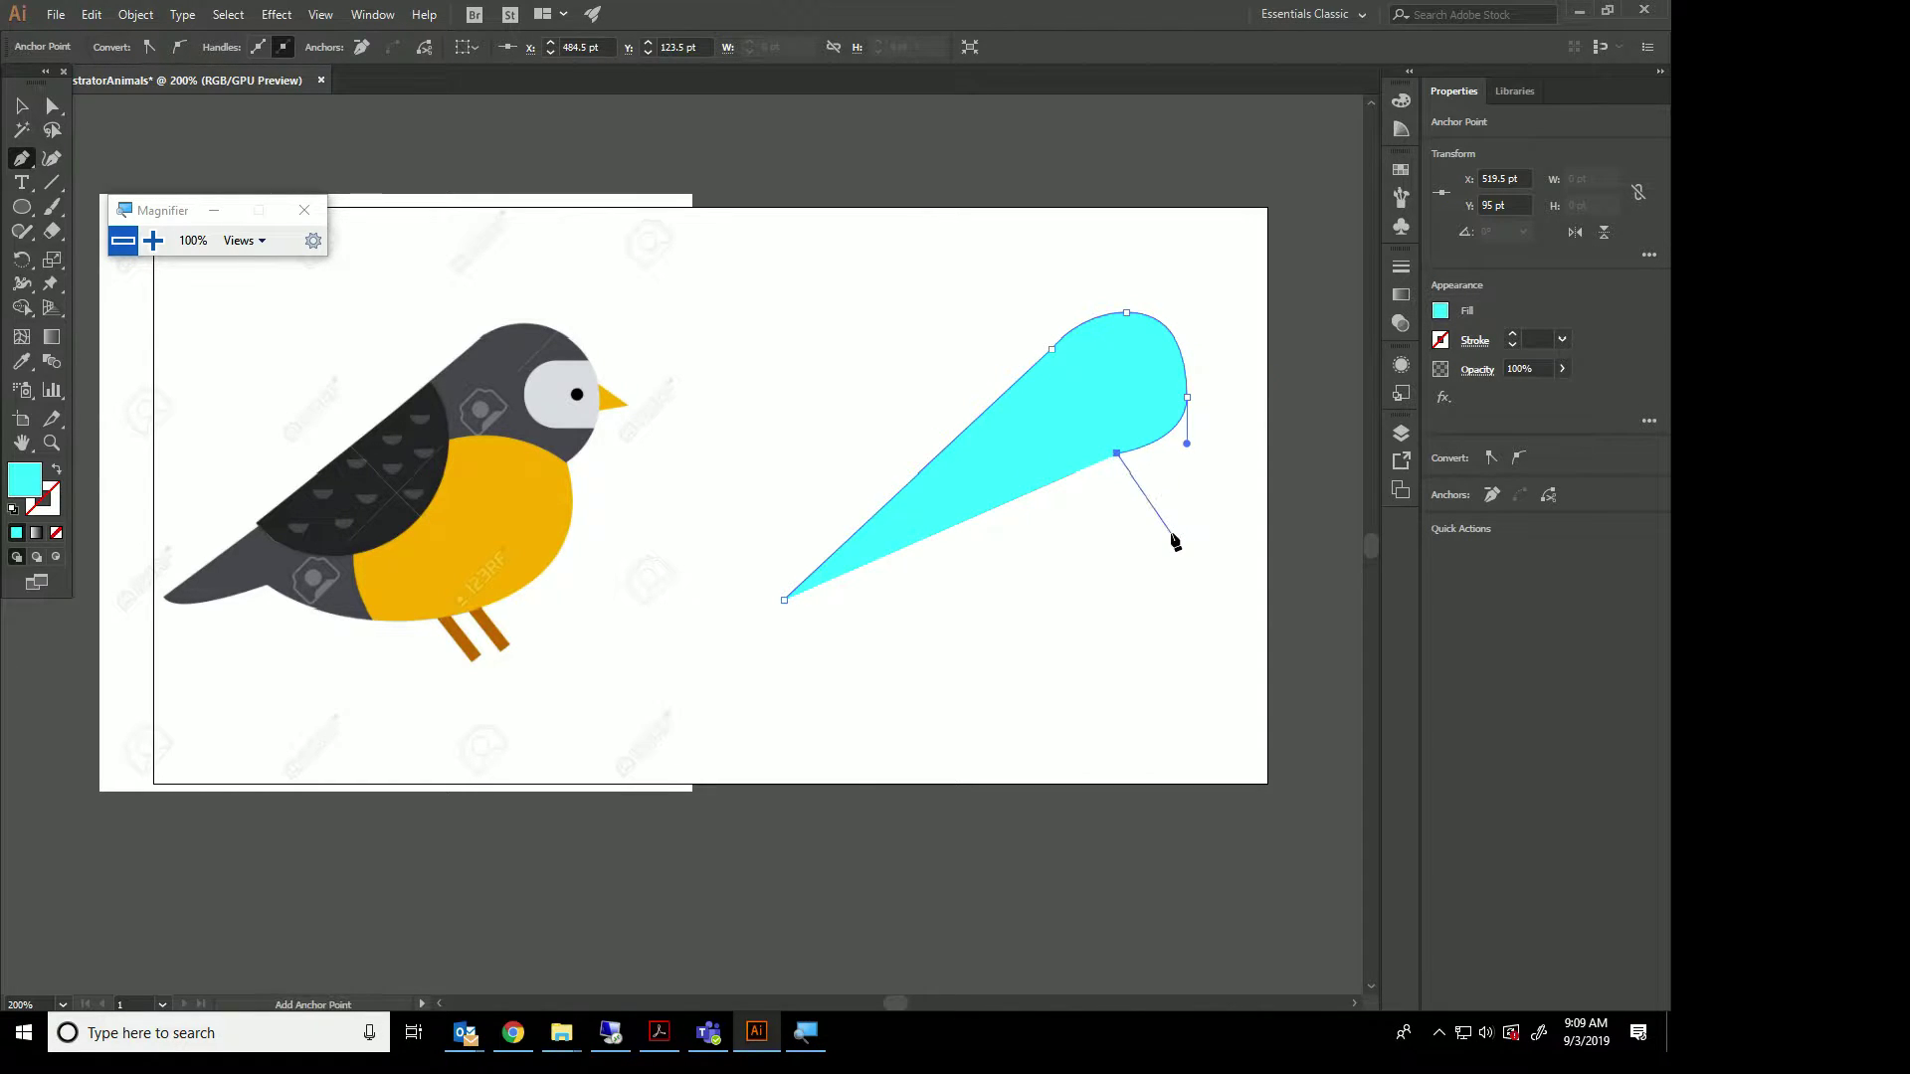
drag(1164, 542, 1130, 603)
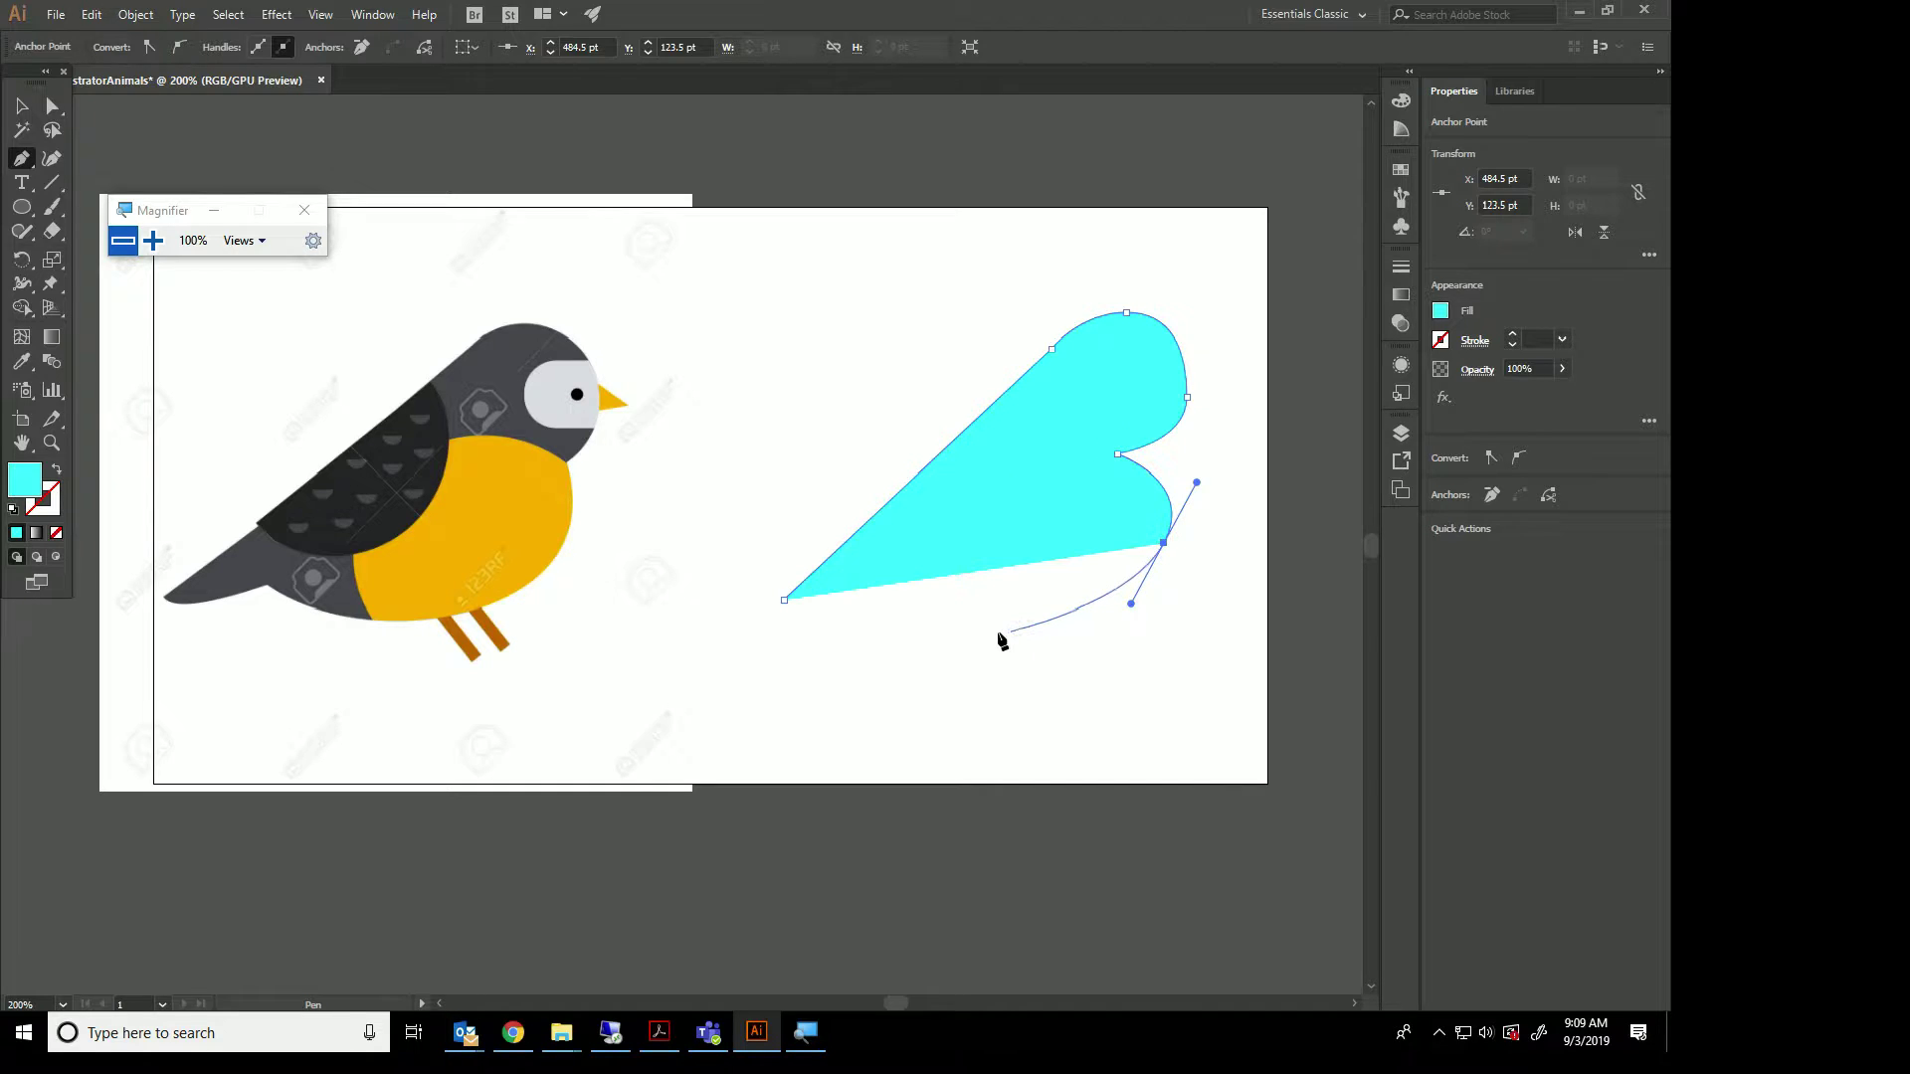
drag(985, 623, 913, 621)
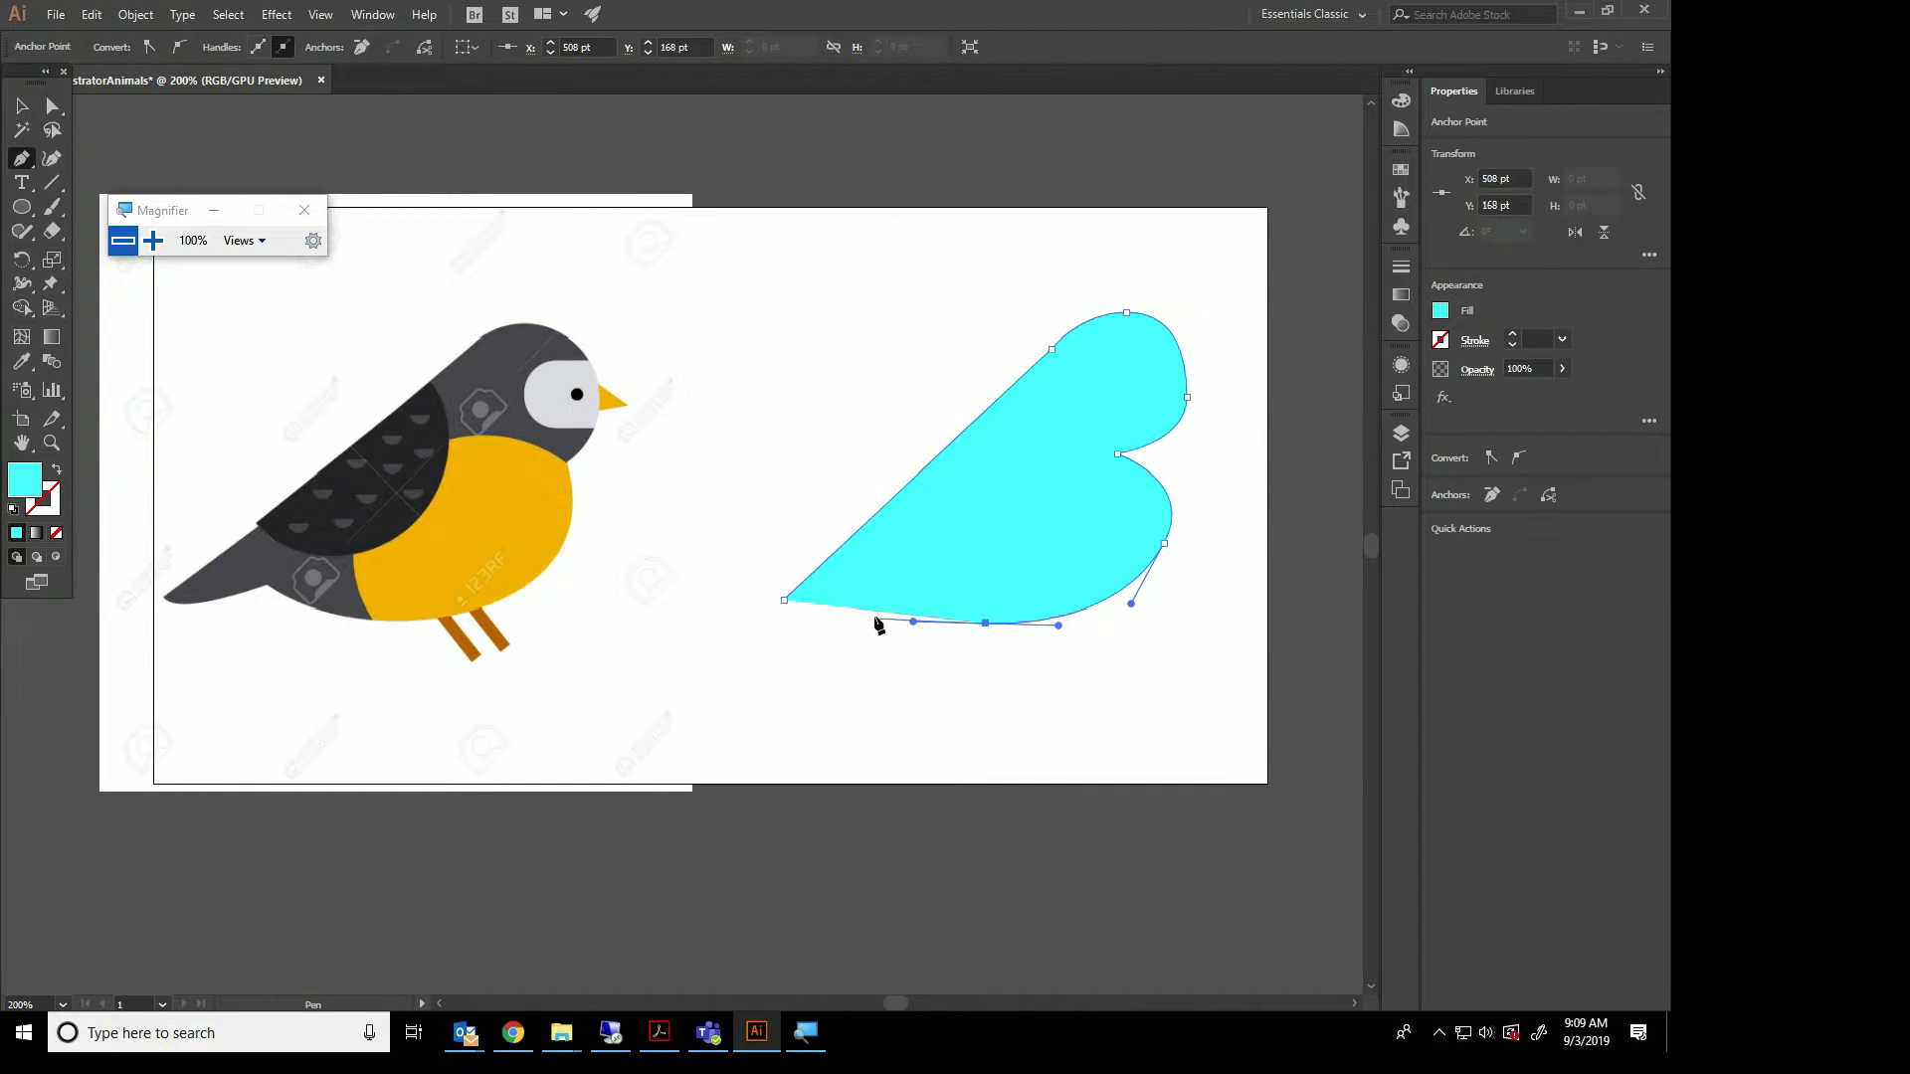
click(825, 600)
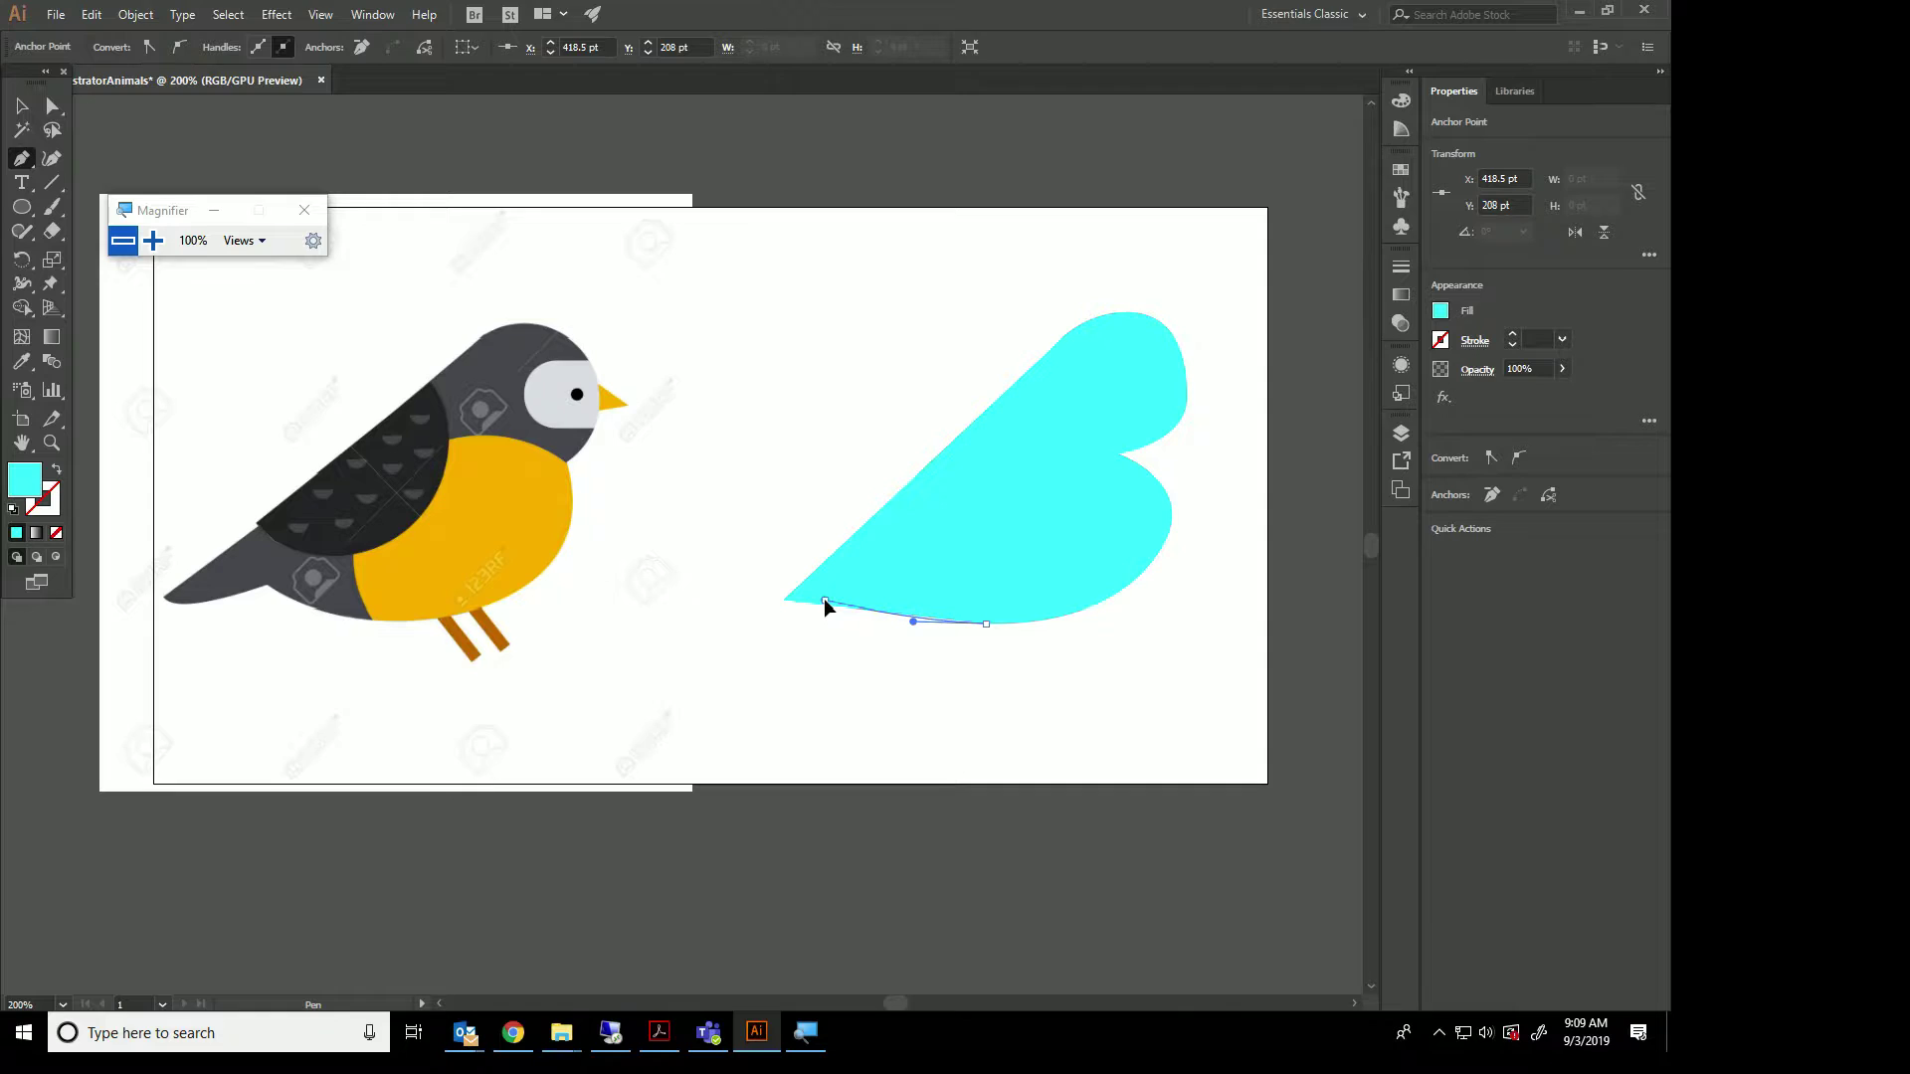
drag(825, 600, 729, 633)
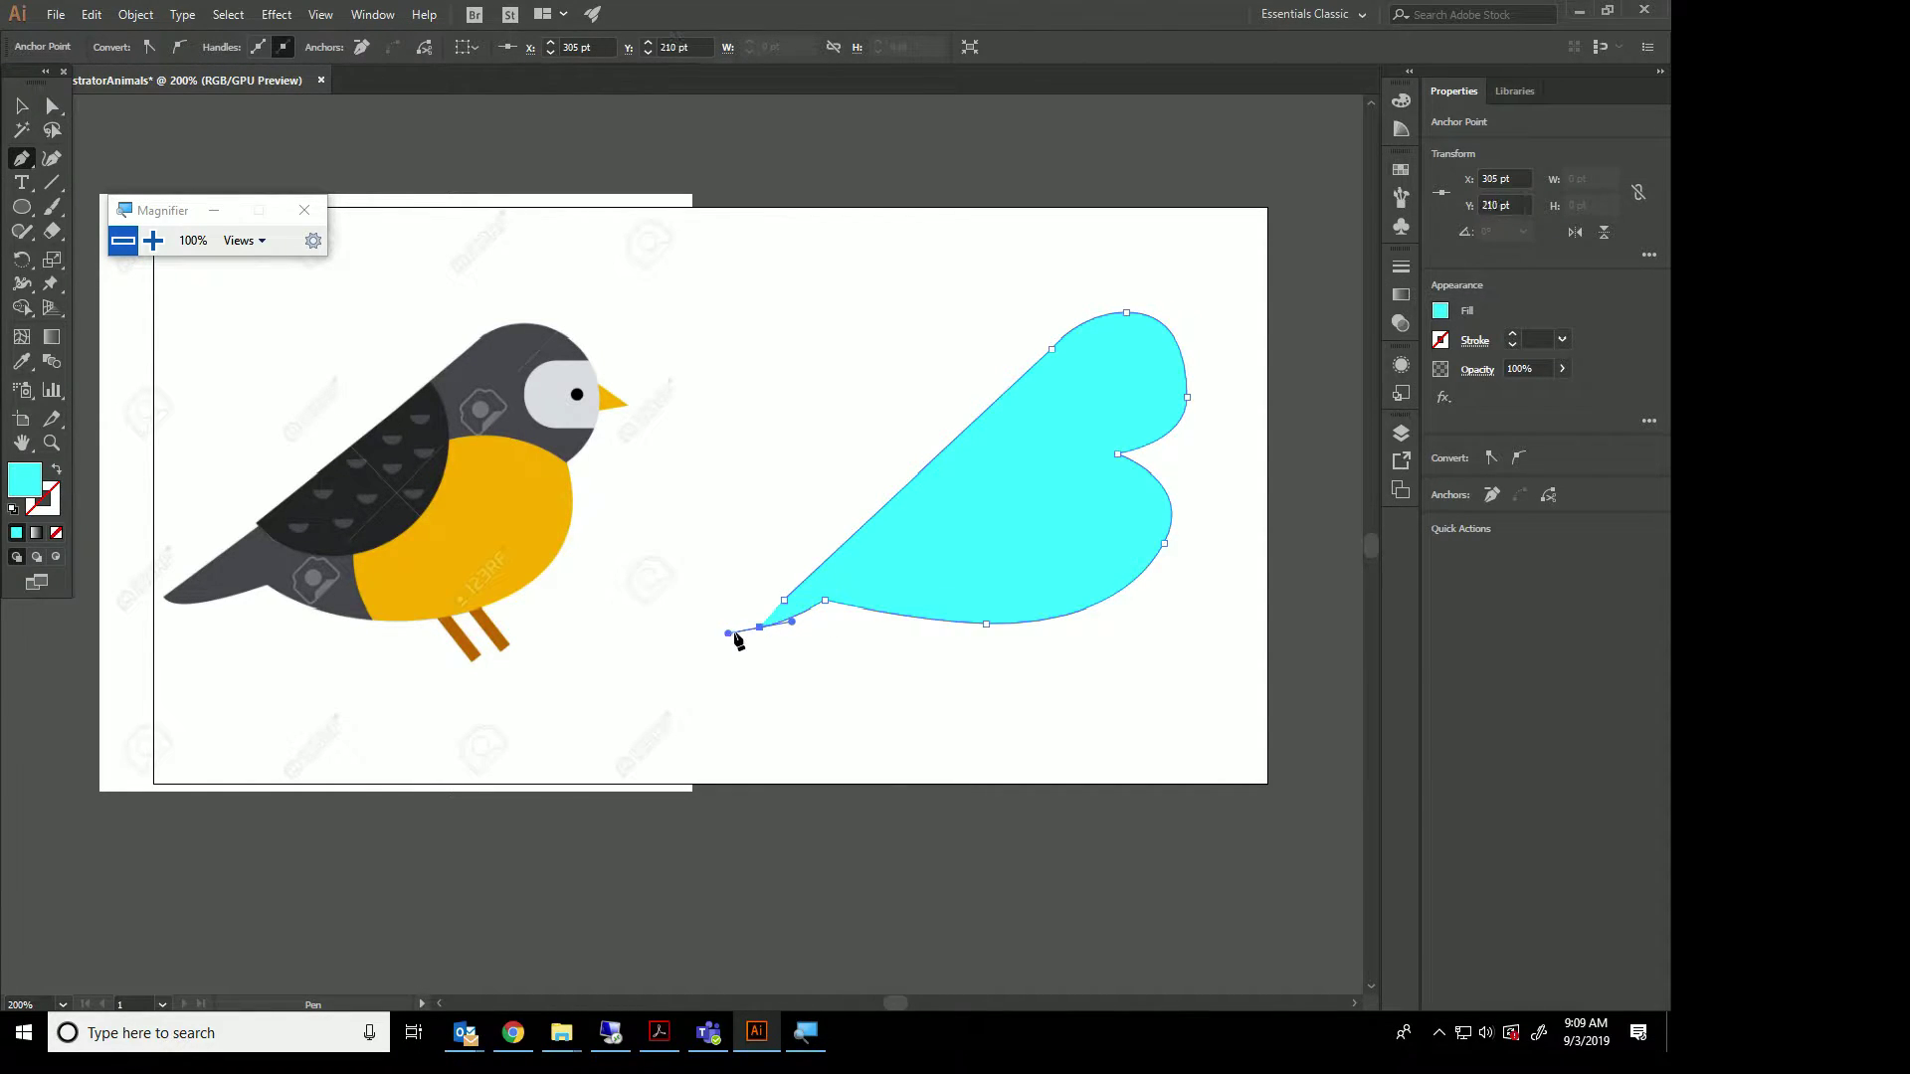
click(784, 600)
Select the whole cyan bird shape and shift it slightly to the left.
click(52, 106)
click(22, 106)
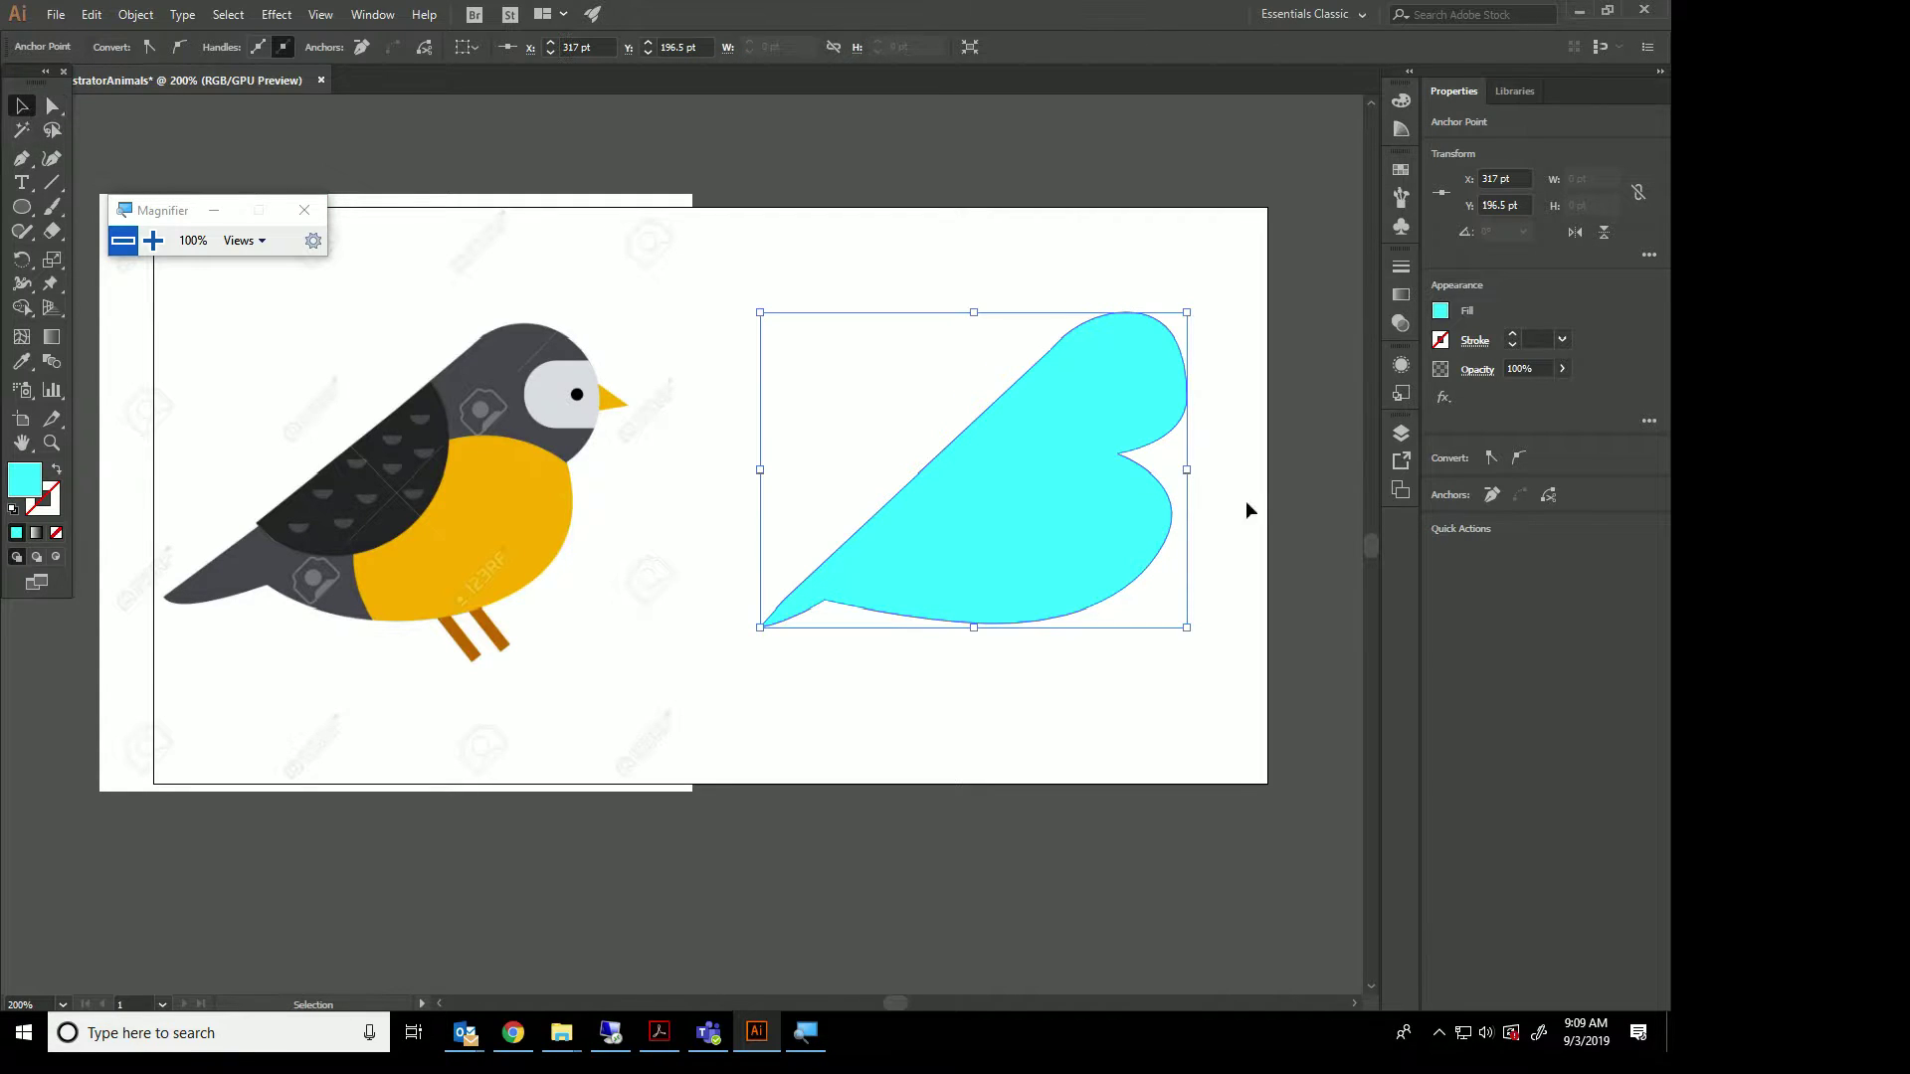
drag(1097, 469, 1089, 471)
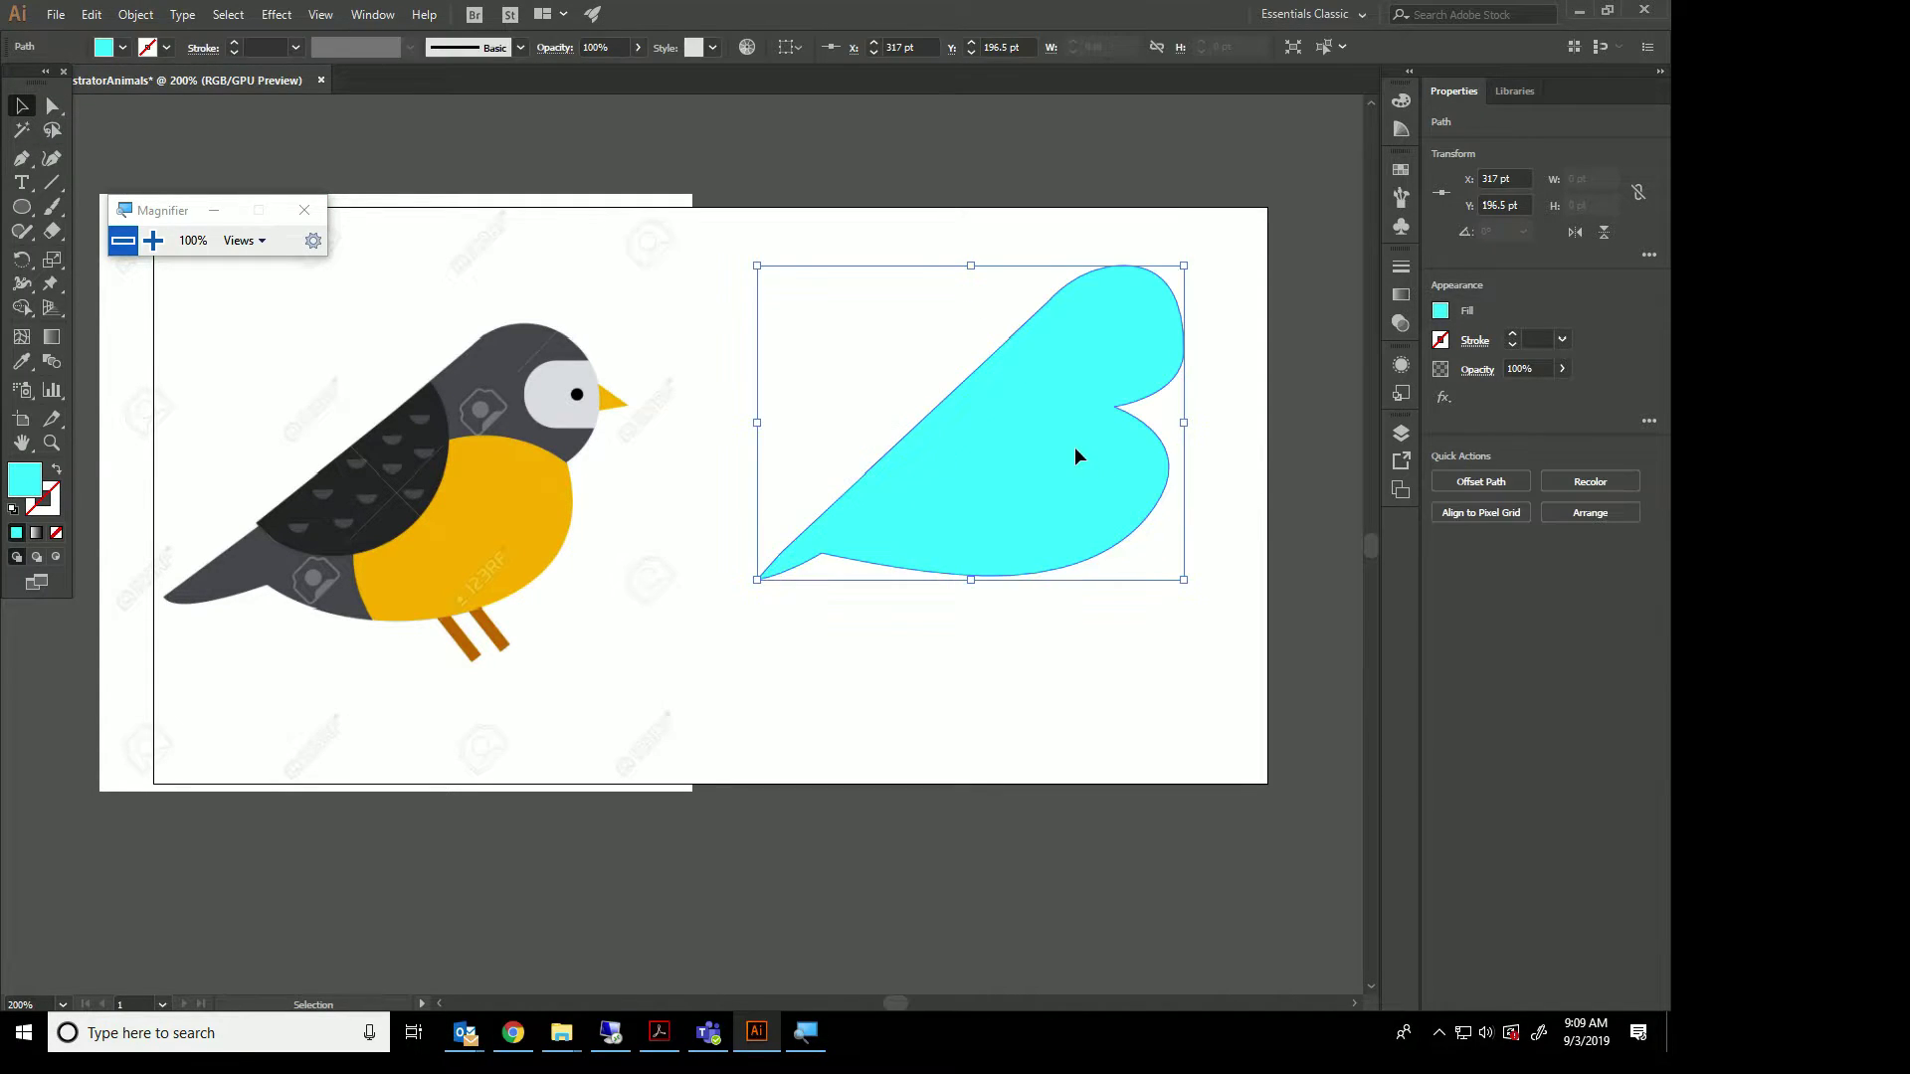
Nudge the tail-tip anchor outward and up, and lower the anchor where the tail meets the belly.
click(53, 106)
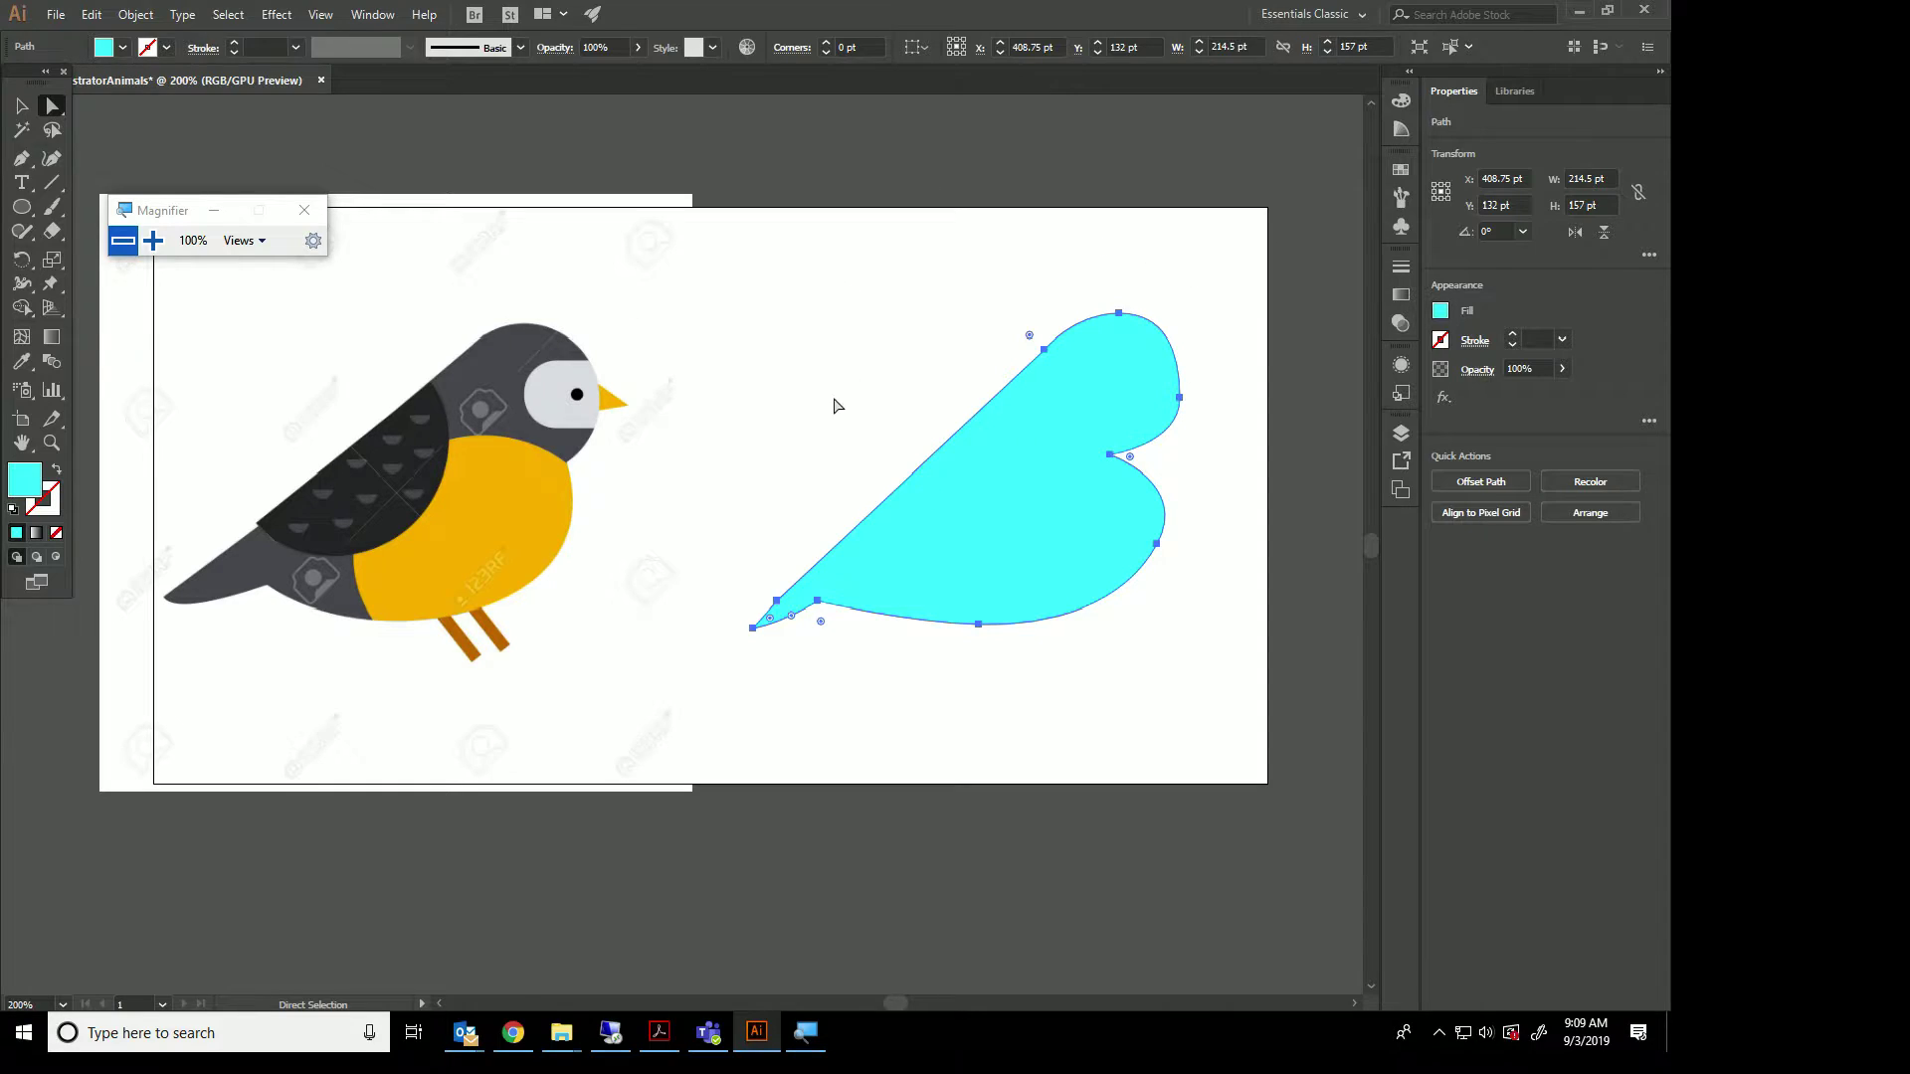
drag(749, 589, 765, 652)
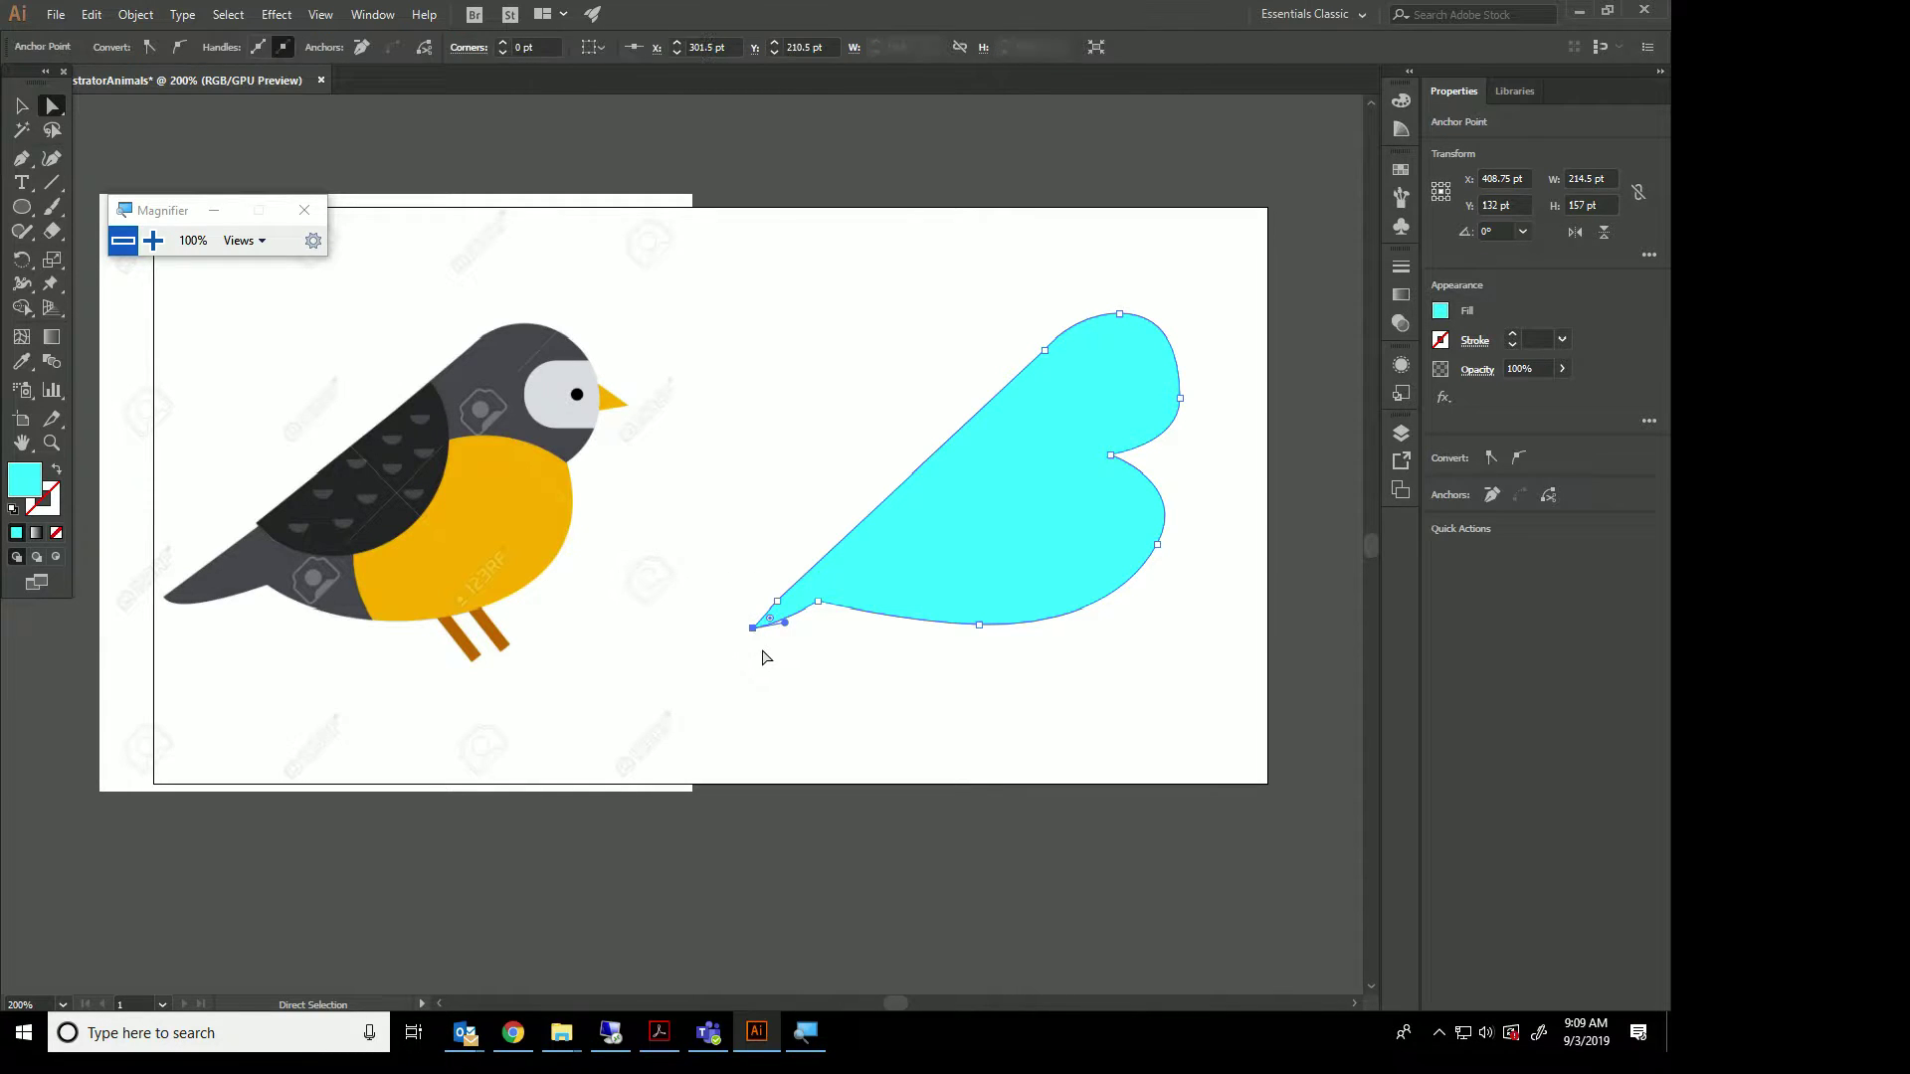
key(Left)
key(Up)
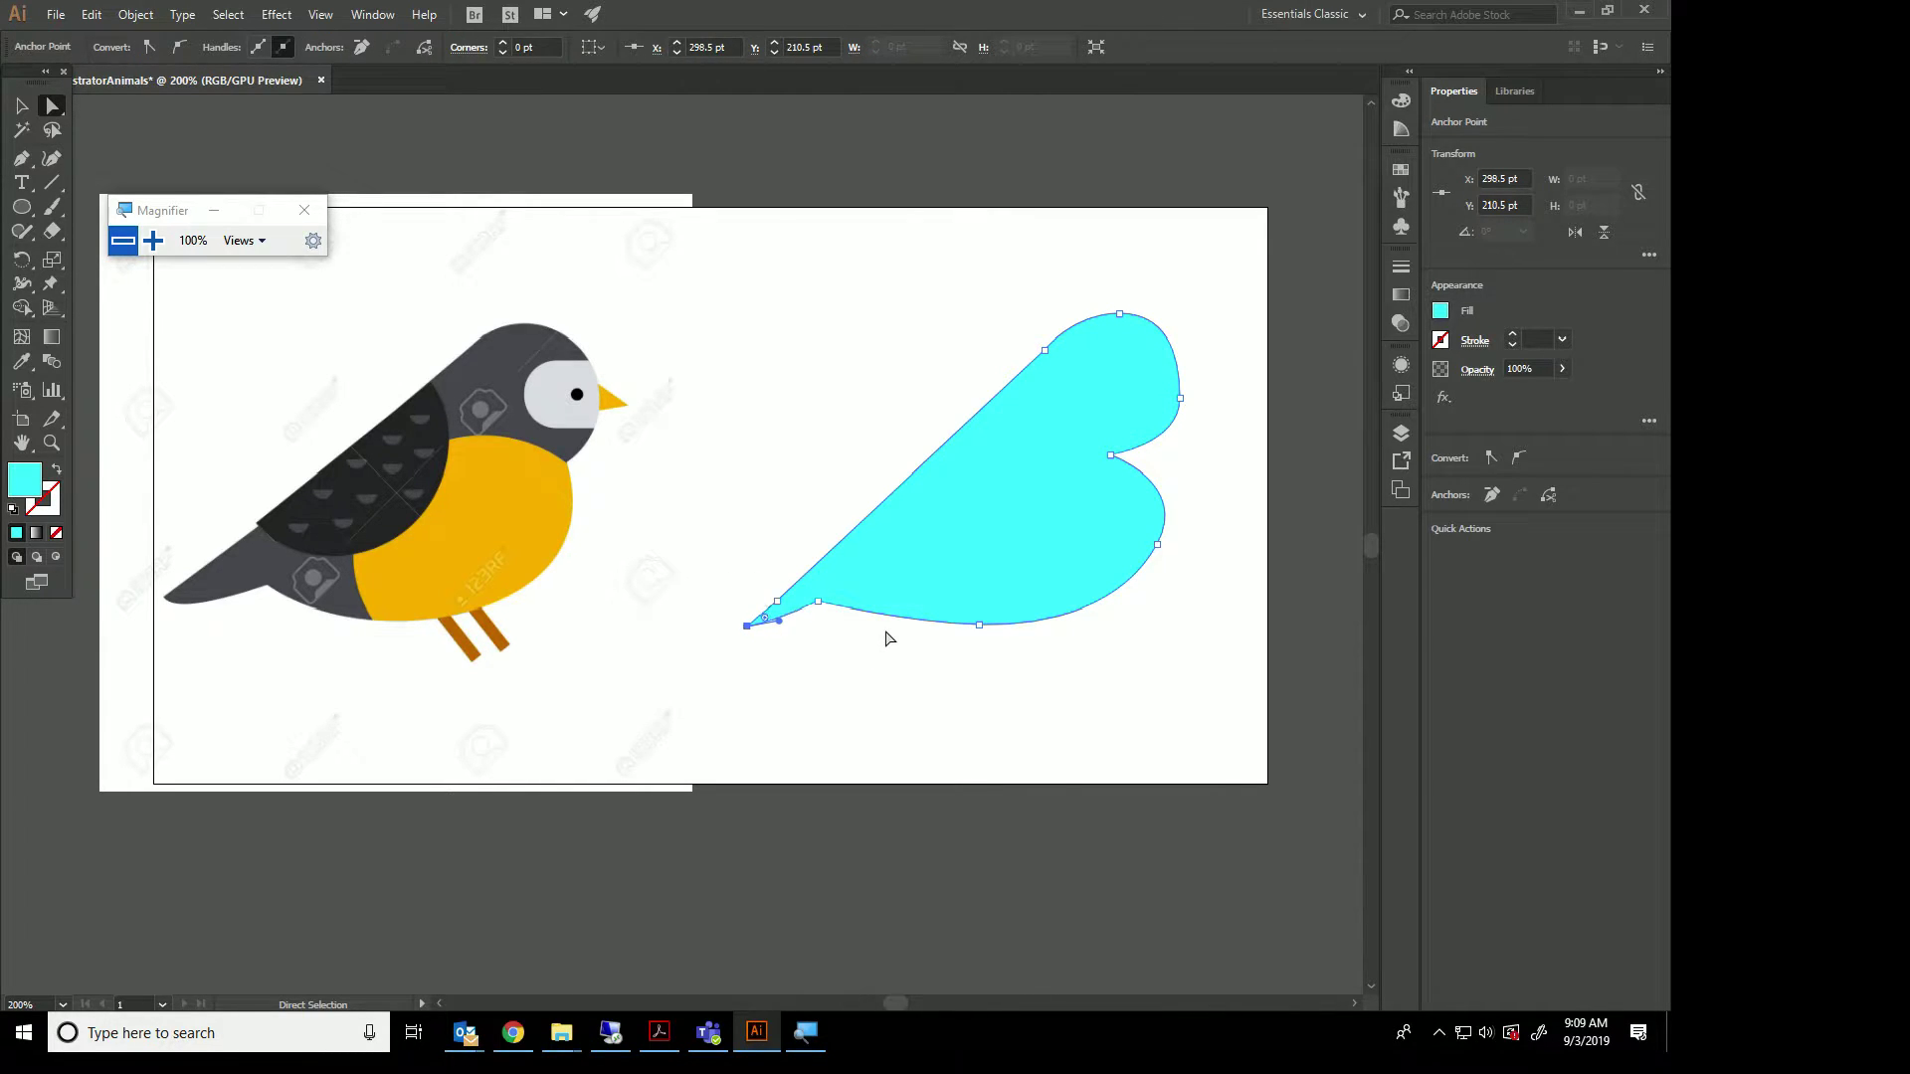
drag(818, 601, 818, 608)
Extend the tail tip farther left and down by moving only its anchor point.
drag(758, 671, 721, 627)
key(Left)
key(Left)
key(Left)
key(Left)
key(Down)
key(Down)
key(Down)
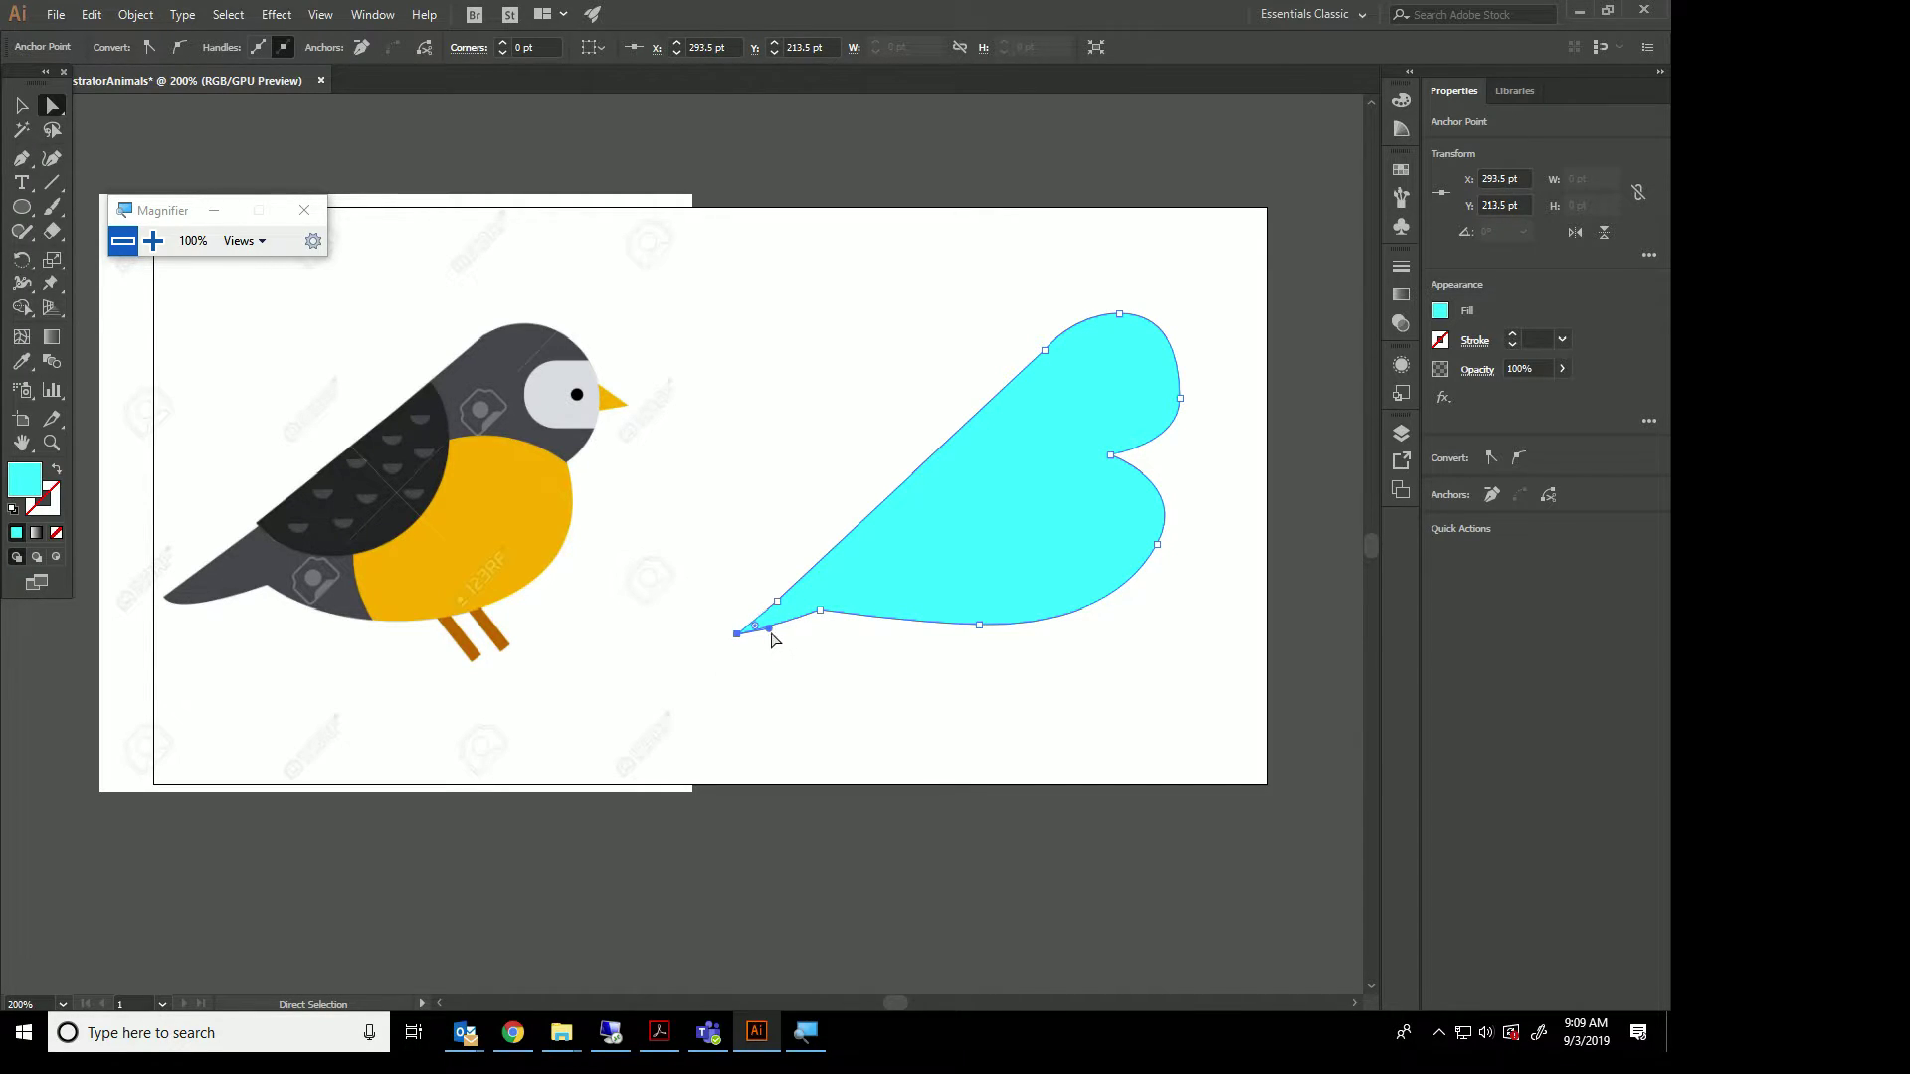
click(908, 652)
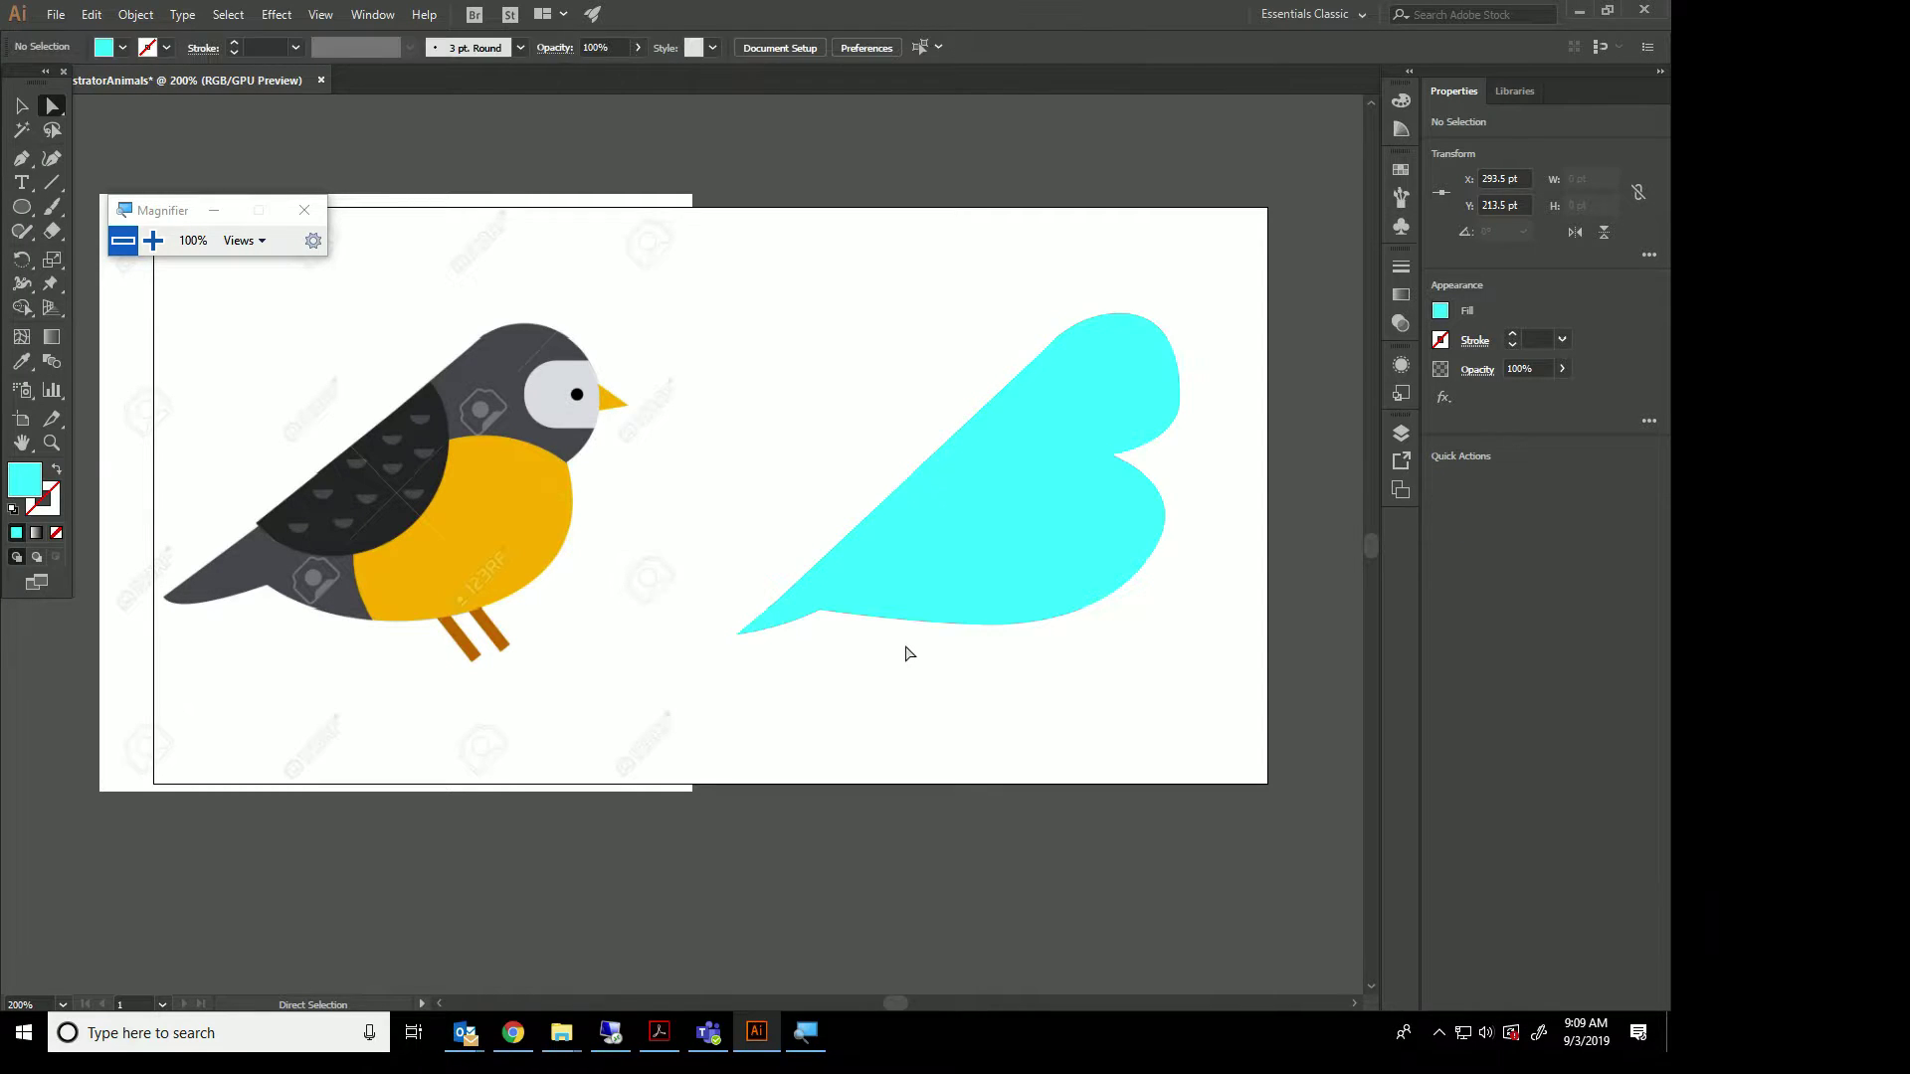
Move the anchor on the front of the breast inward and slightly down.
click(1010, 631)
drag(1233, 531, 1122, 575)
key(Left)
key(Left)
key(Left)
key(Left)
key(Left)
key(Down)
key(Down)
key(Down)
Lower the anchor at the middle of the belly by a few points.
drag(1067, 665, 925, 605)
key(Down)
key(Down)
key(Down)
key(Down)
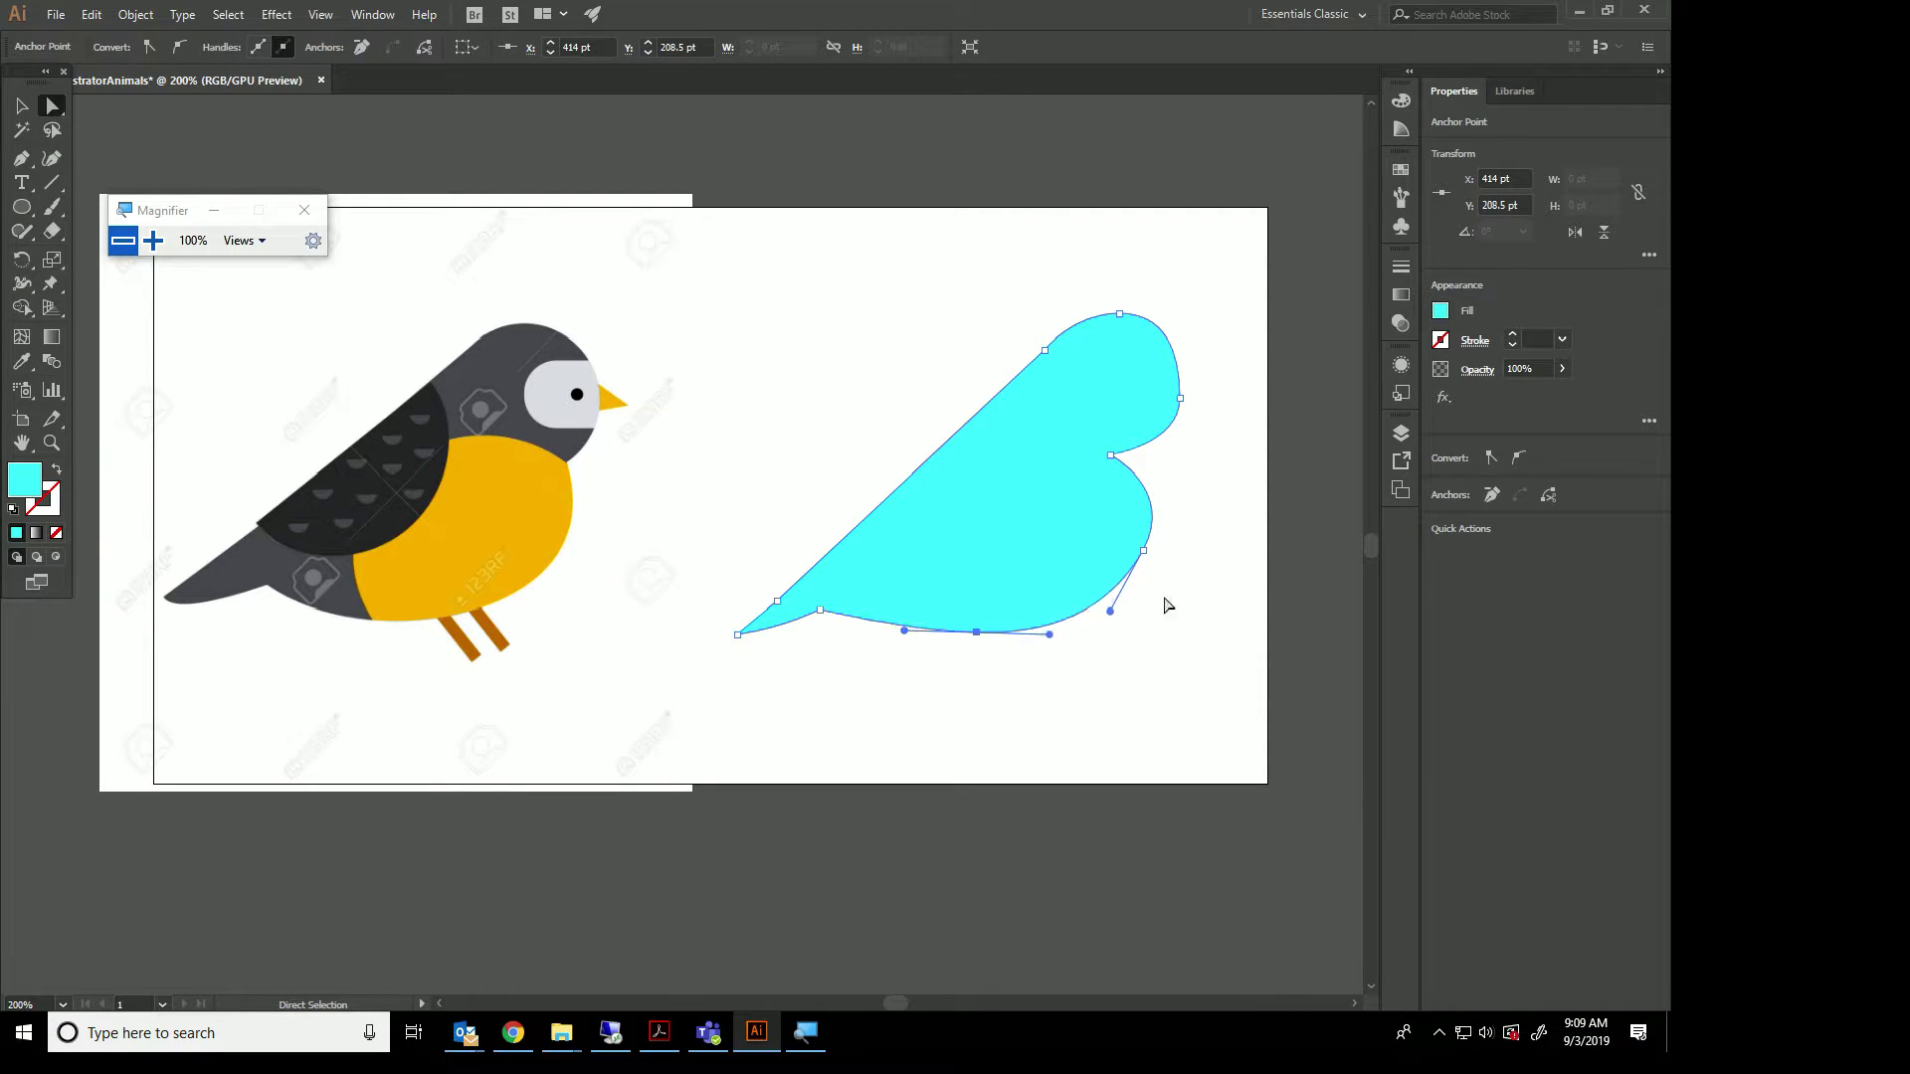
Move the neck anchor between head and breast to the right to make the notch shallower.
click(1108, 453)
key(Right)
key(Right)
key(Right)
key(Right)
key(Right)
key(Right)
key(Right)
key(Right)
key(Right)
key(Right)
key(Right)
key(Right)
Move the anchor on the front of the head outward and adjust the anchor on the crown.
drag(1226, 428, 1142, 375)
key(Right)
key(Right)
key(Right)
key(Right)
key(Right)
drag(1184, 260, 1073, 332)
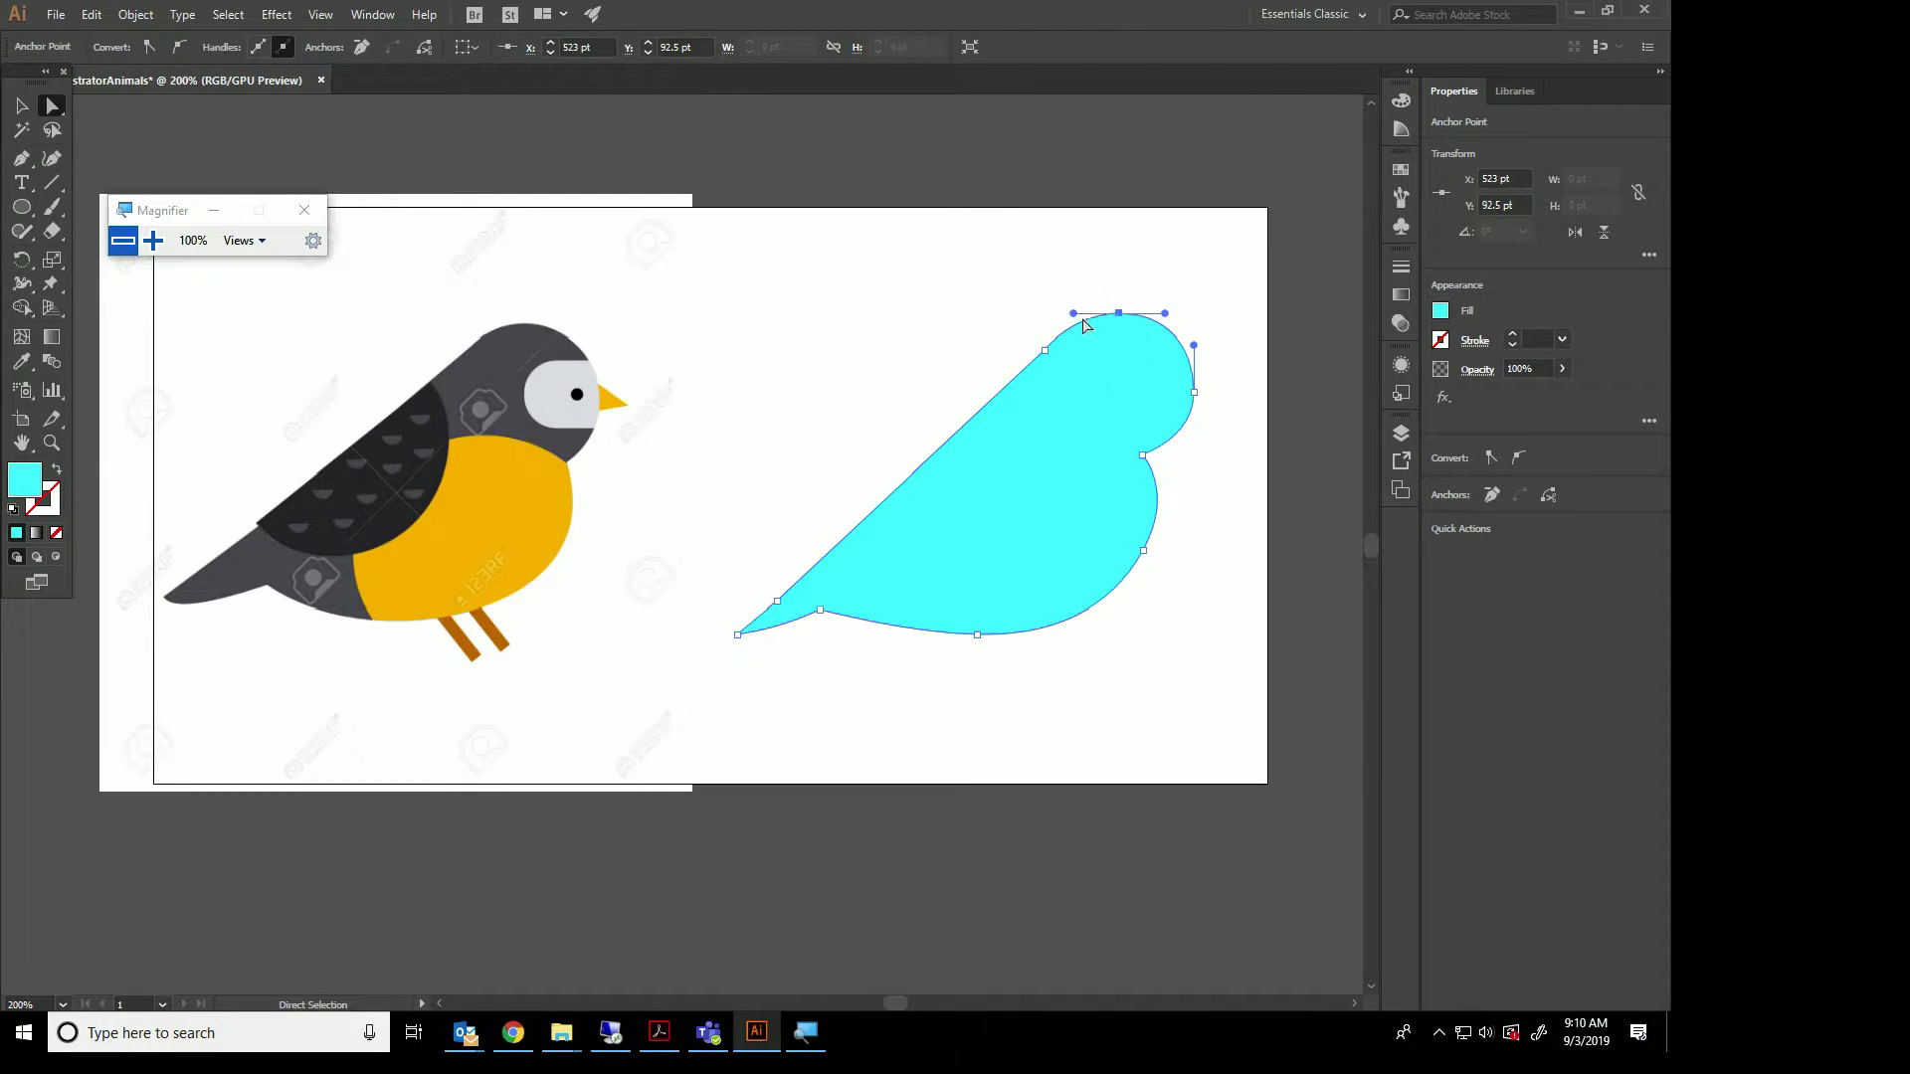
click(1219, 298)
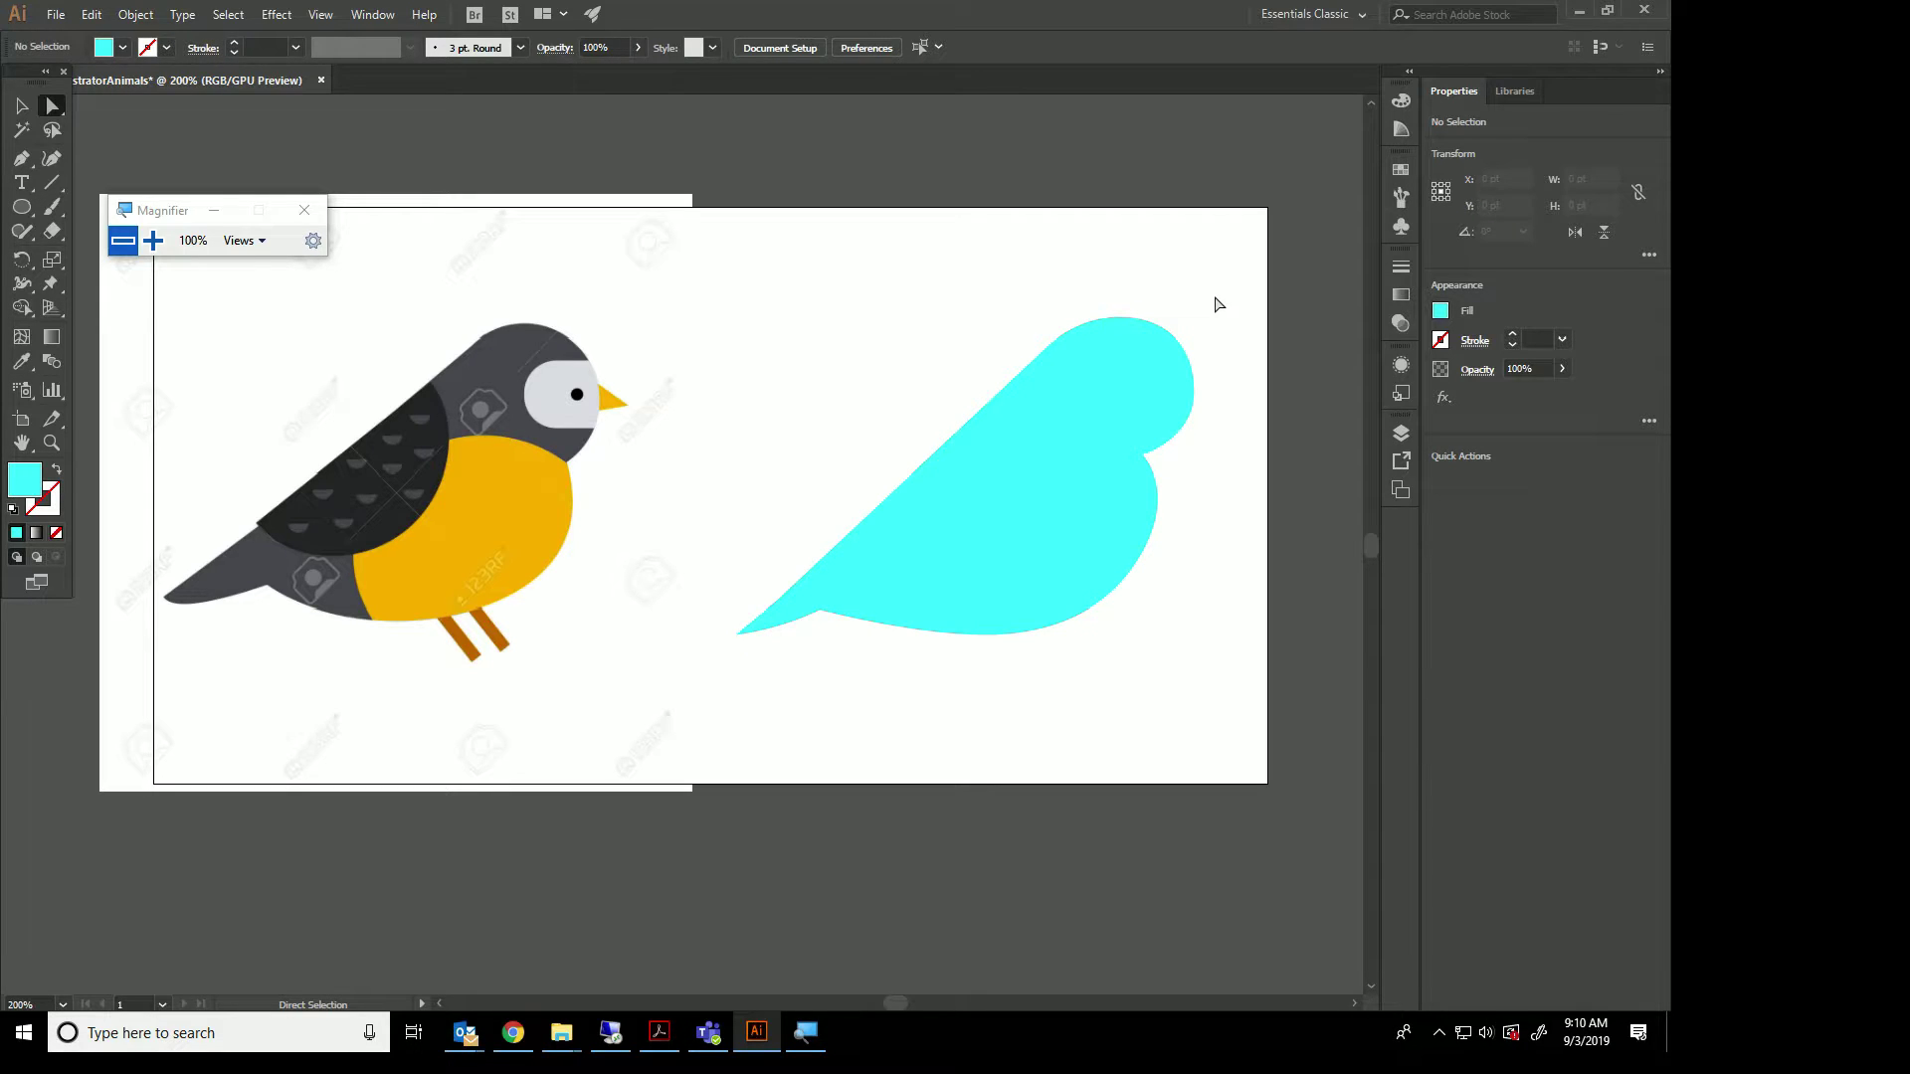
Nudge the tail tip further out and down, and reshape the curve where the tail joins the belly.
drag(721, 589, 804, 649)
key(Left)
key(Down)
click(819, 612)
click(842, 640)
drag(814, 614, 795, 611)
click(910, 692)
click(1077, 706)
Select the reshaped bird silhouette and move it left, closer to the reference bird.
click(21, 105)
click(1124, 577)
drag(1125, 522, 1086, 549)
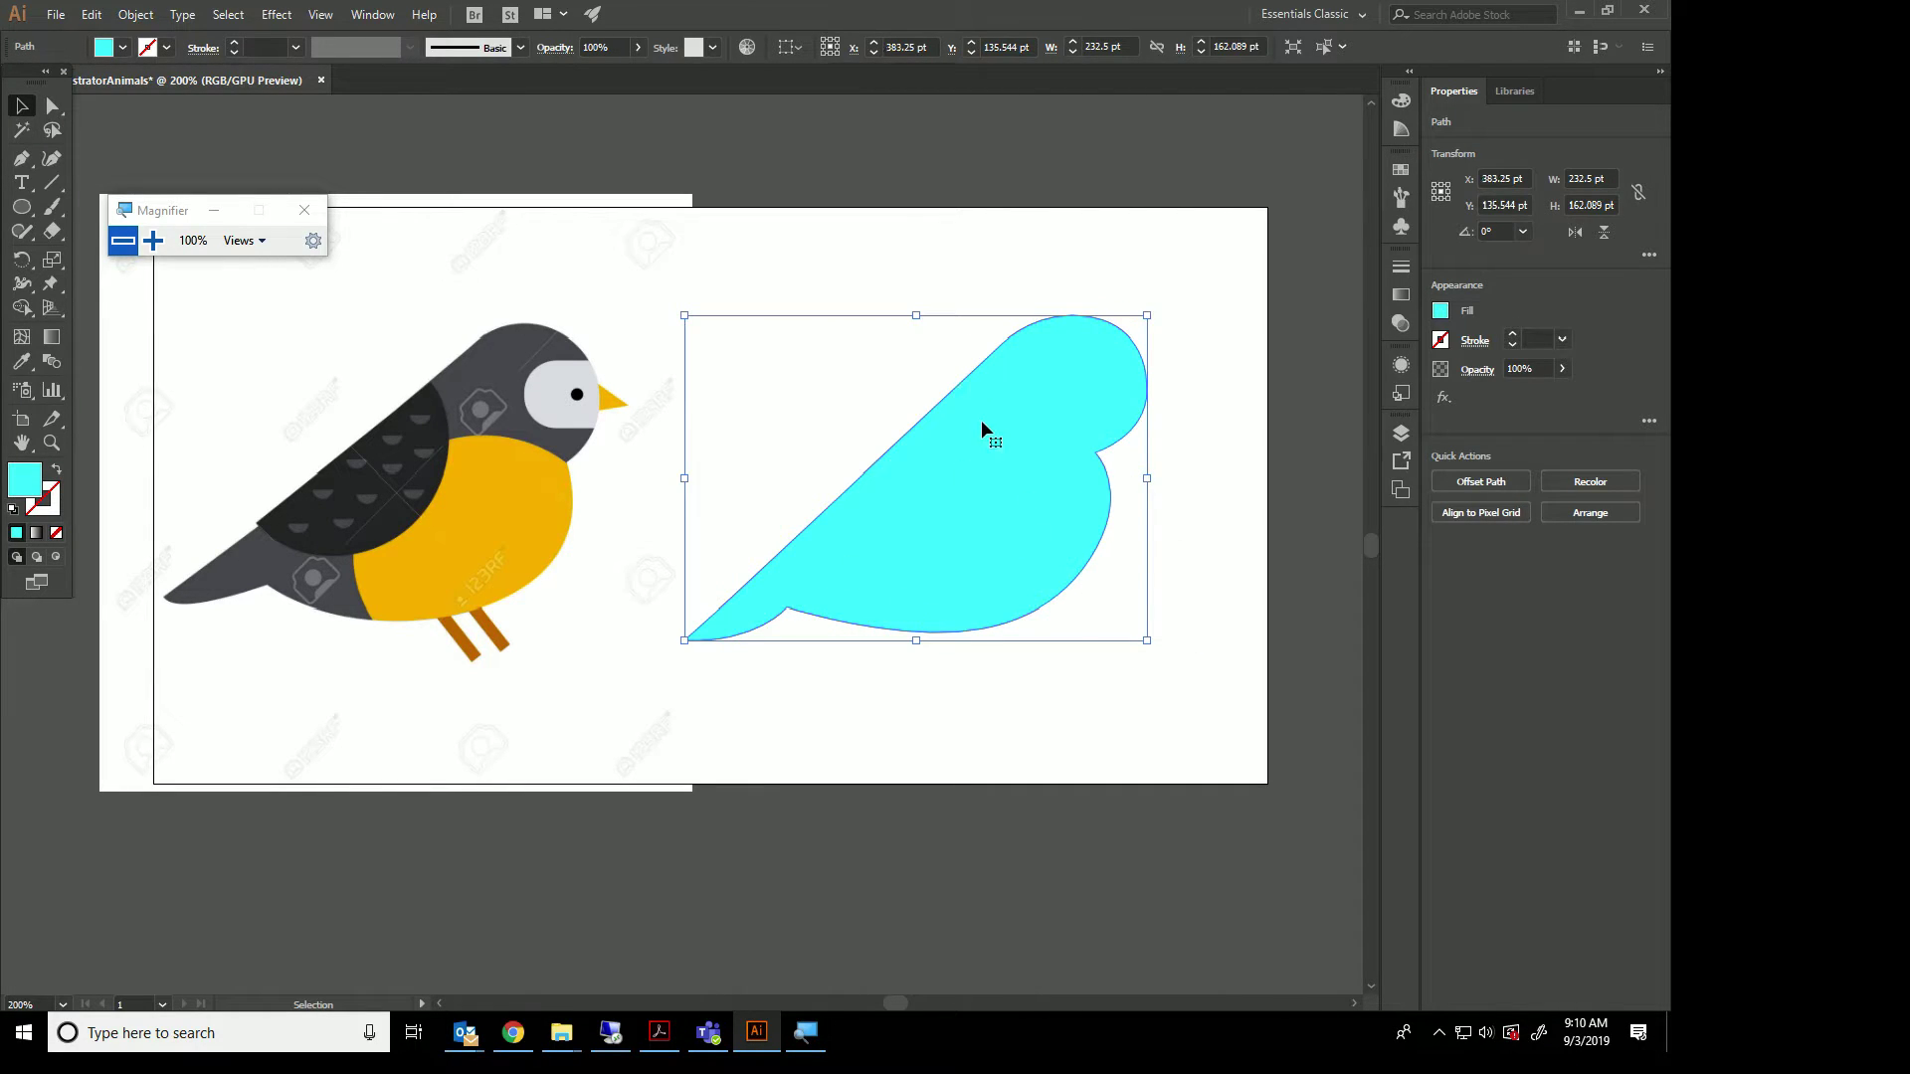
Change the bird silhouette's fill to dark gray.
click(1442, 312)
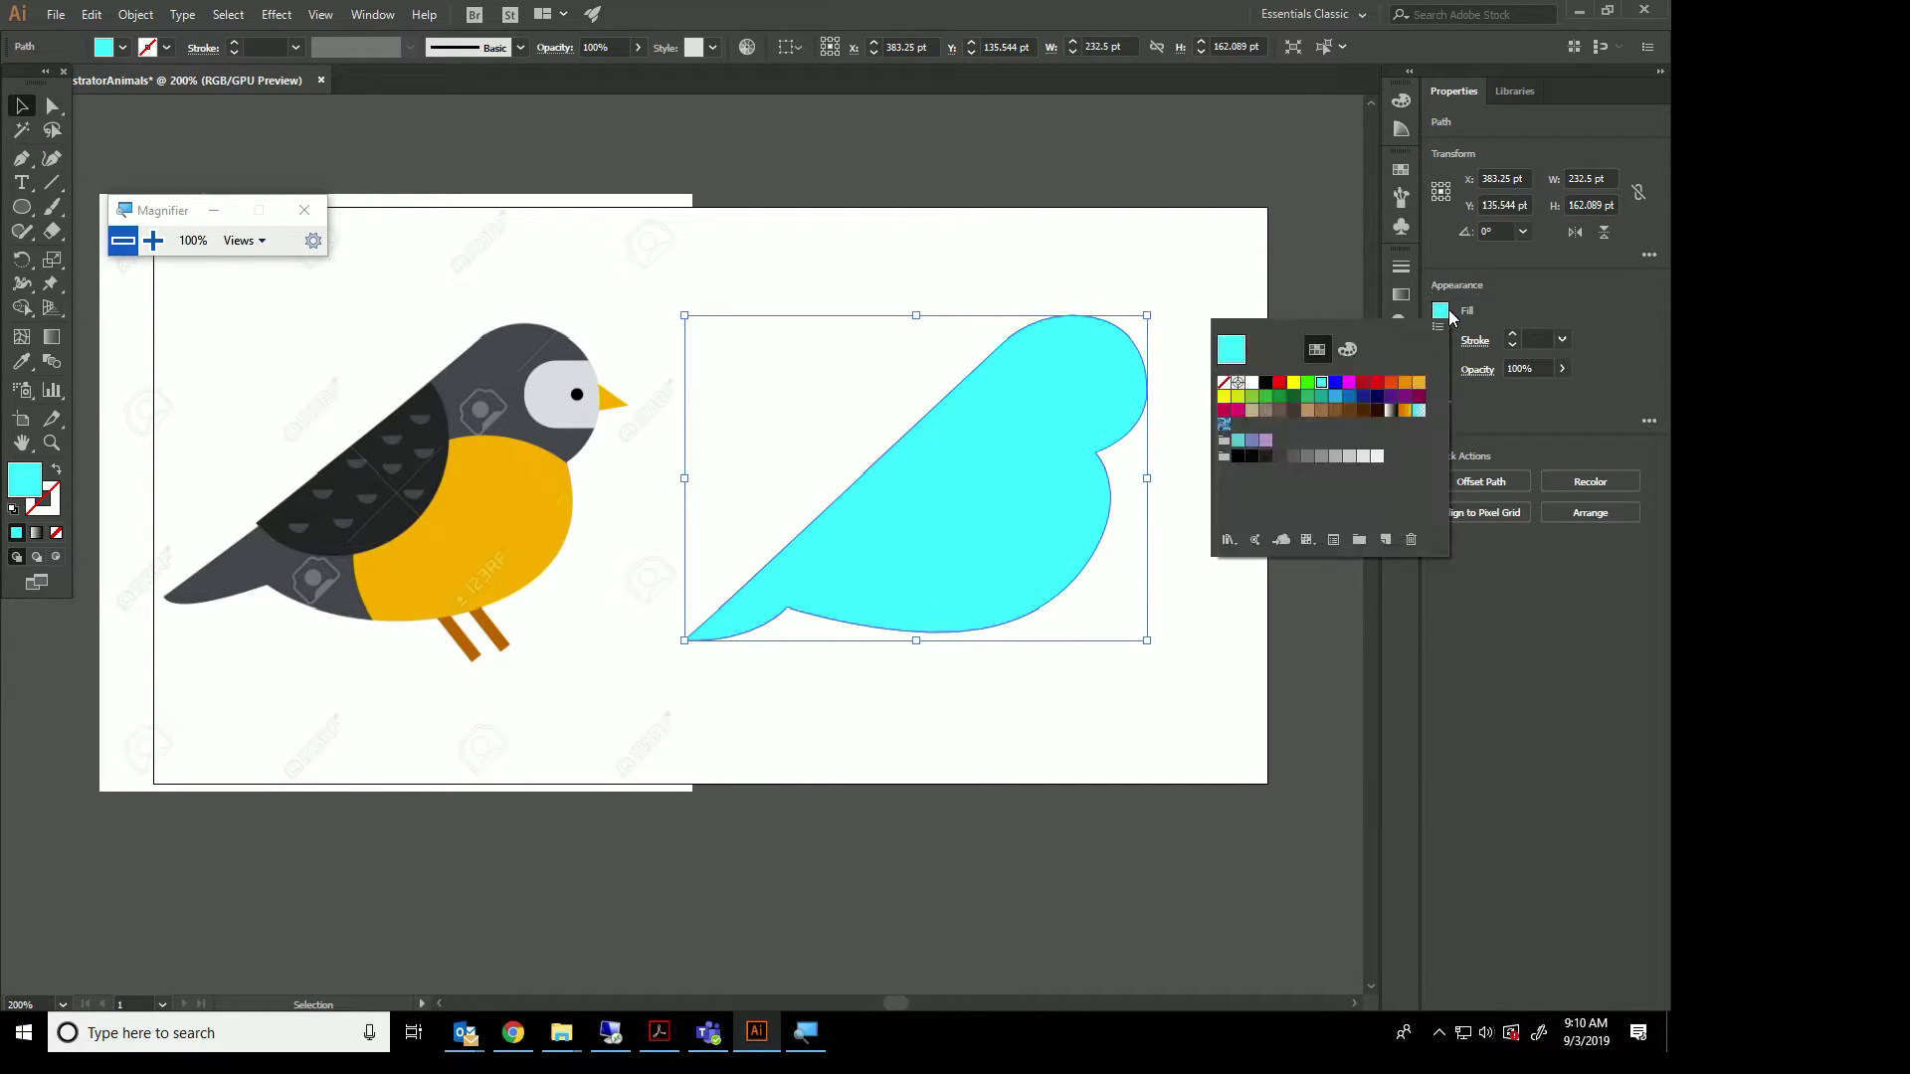
click(1282, 457)
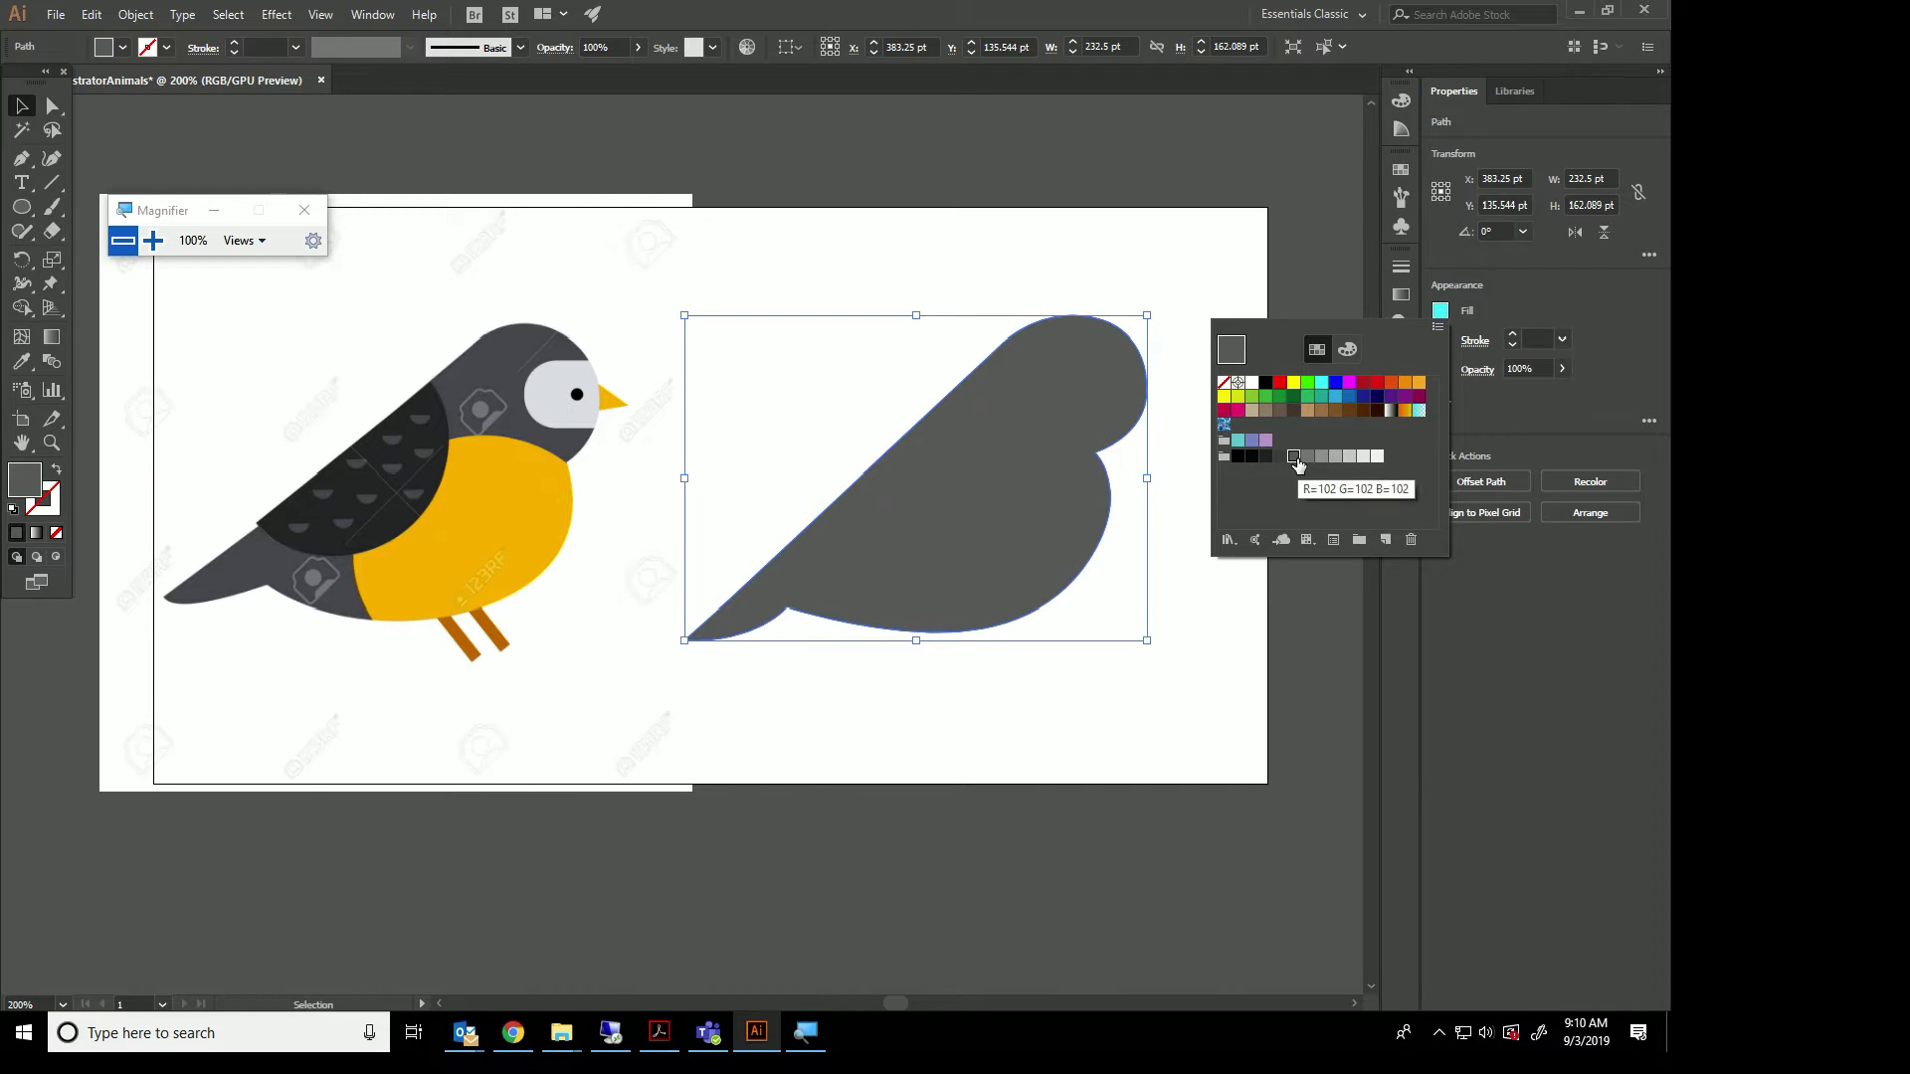
click(1215, 235)
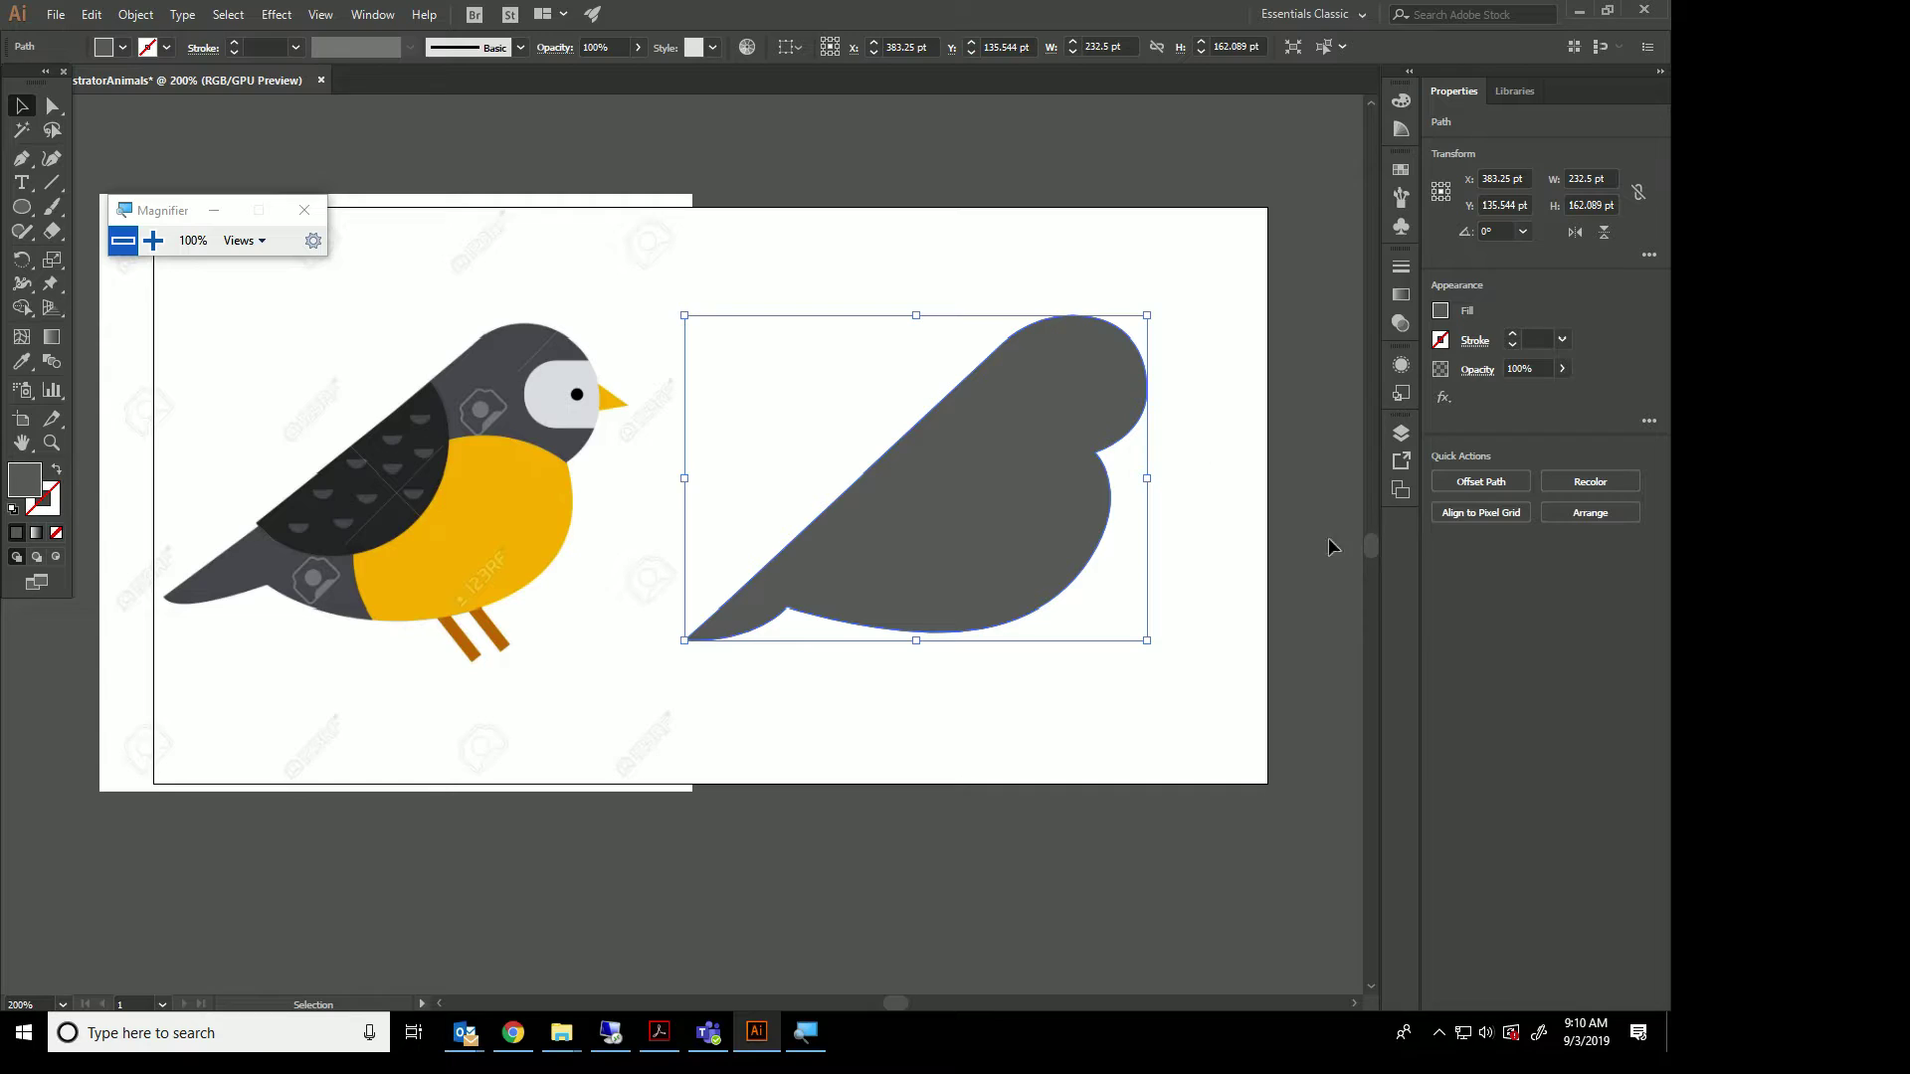
Lock the bird silhouette's path within Layer 1, and collapse the layer list out of the way.
click(1400, 434)
click(1400, 435)
click(1398, 433)
click(1394, 433)
click(368, 14)
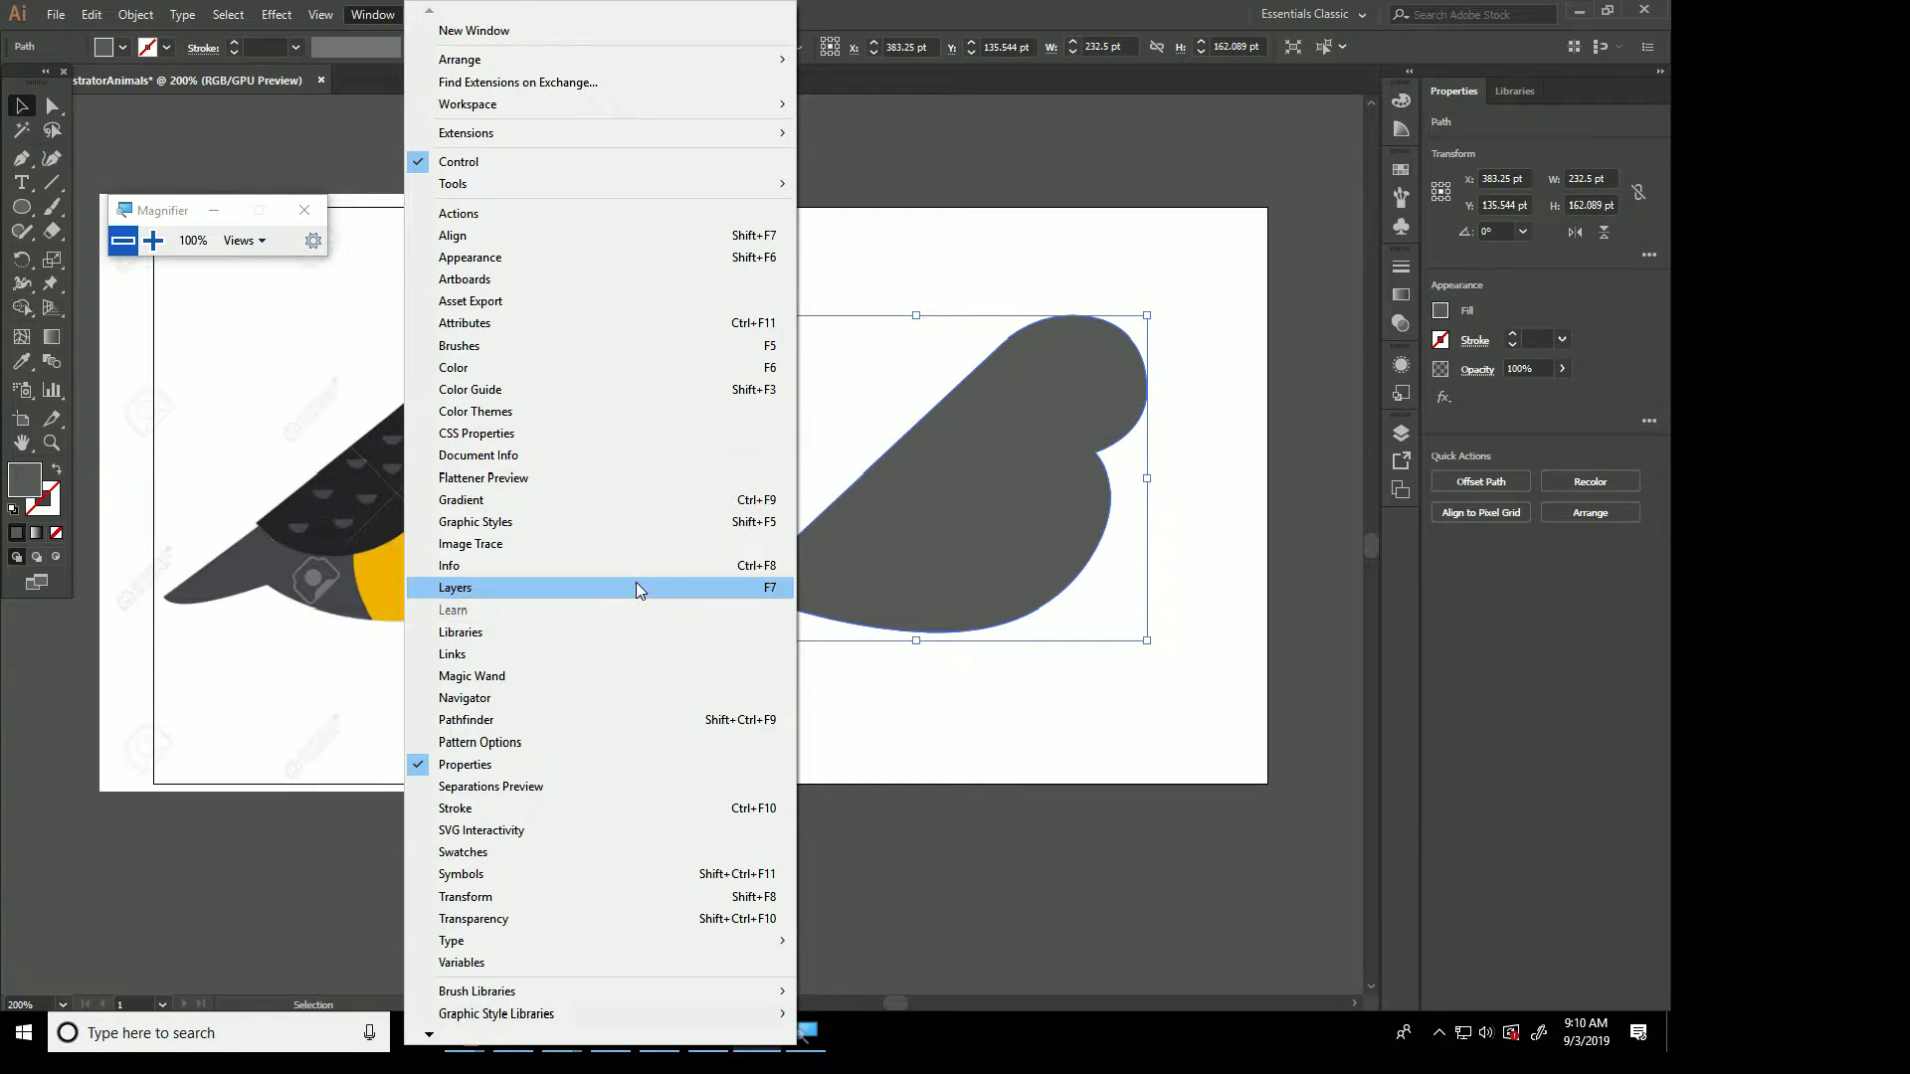
click(670, 589)
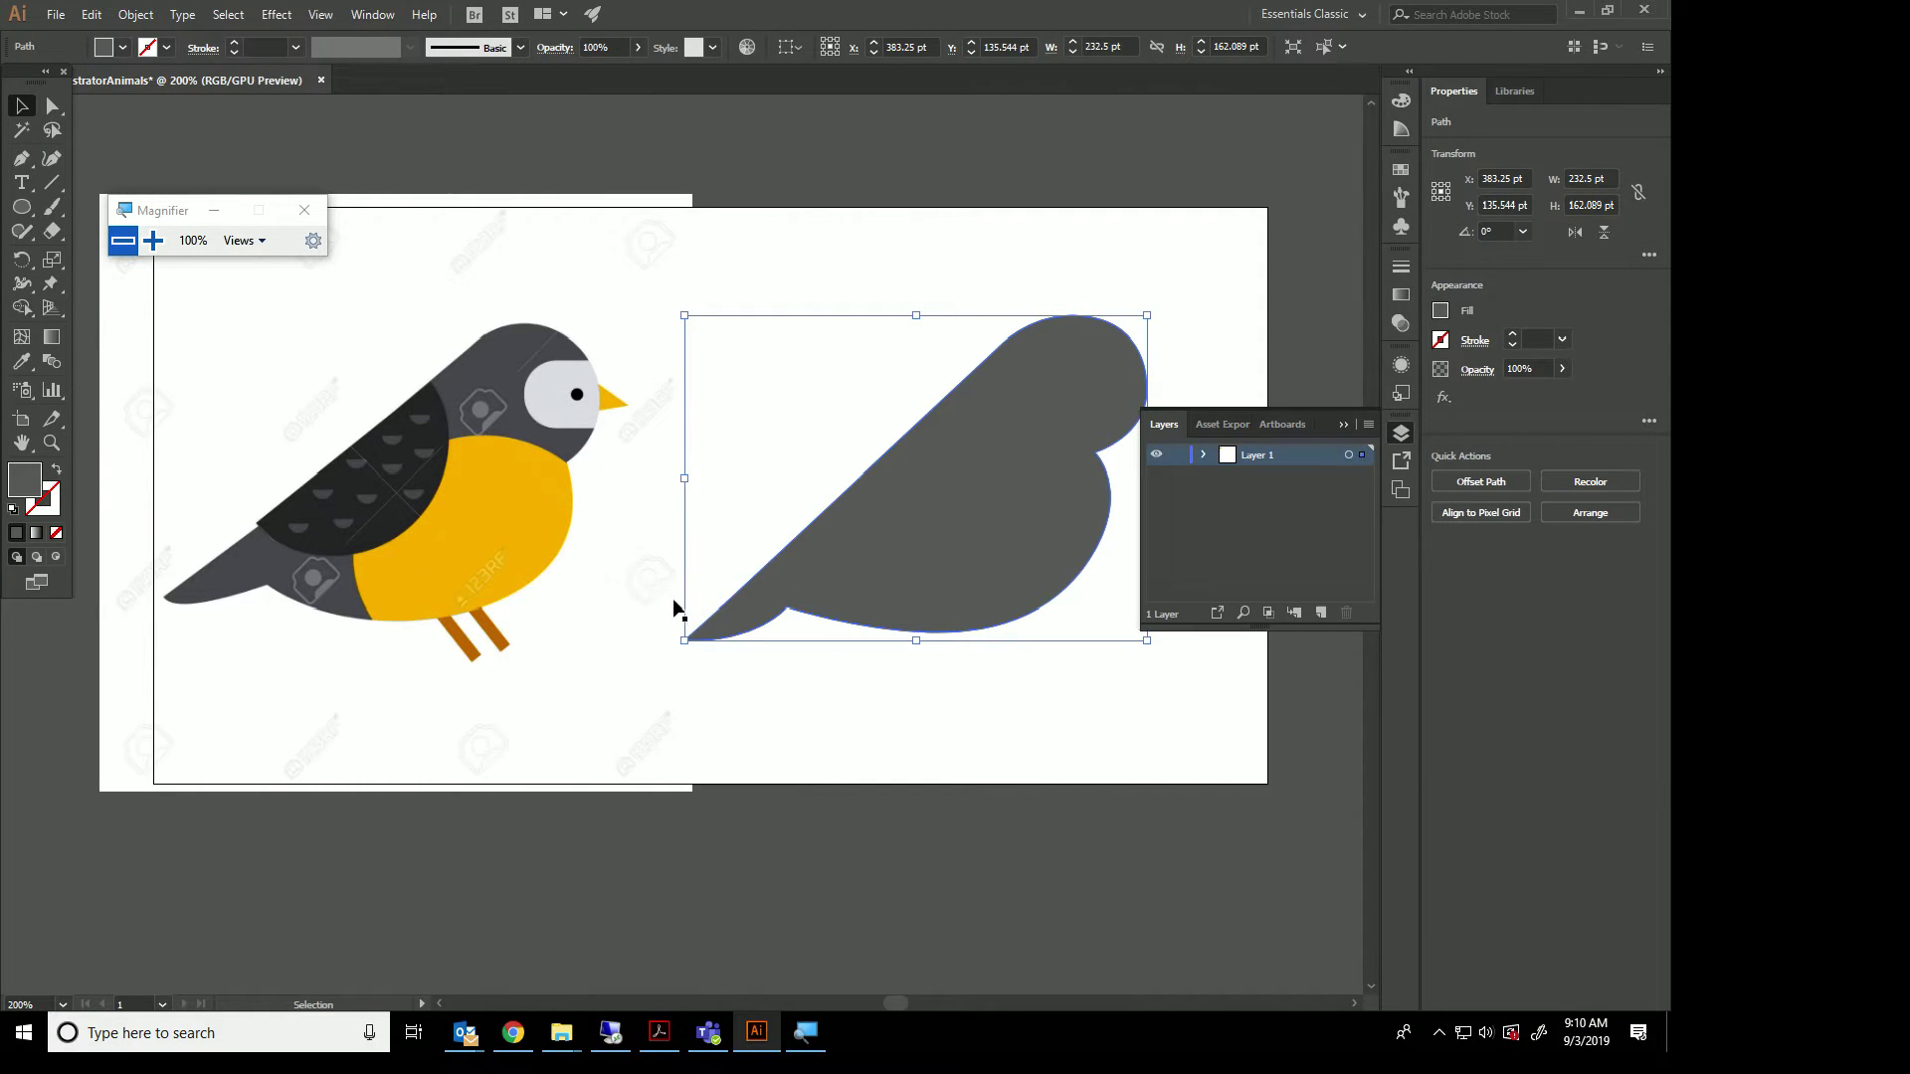
click(1203, 455)
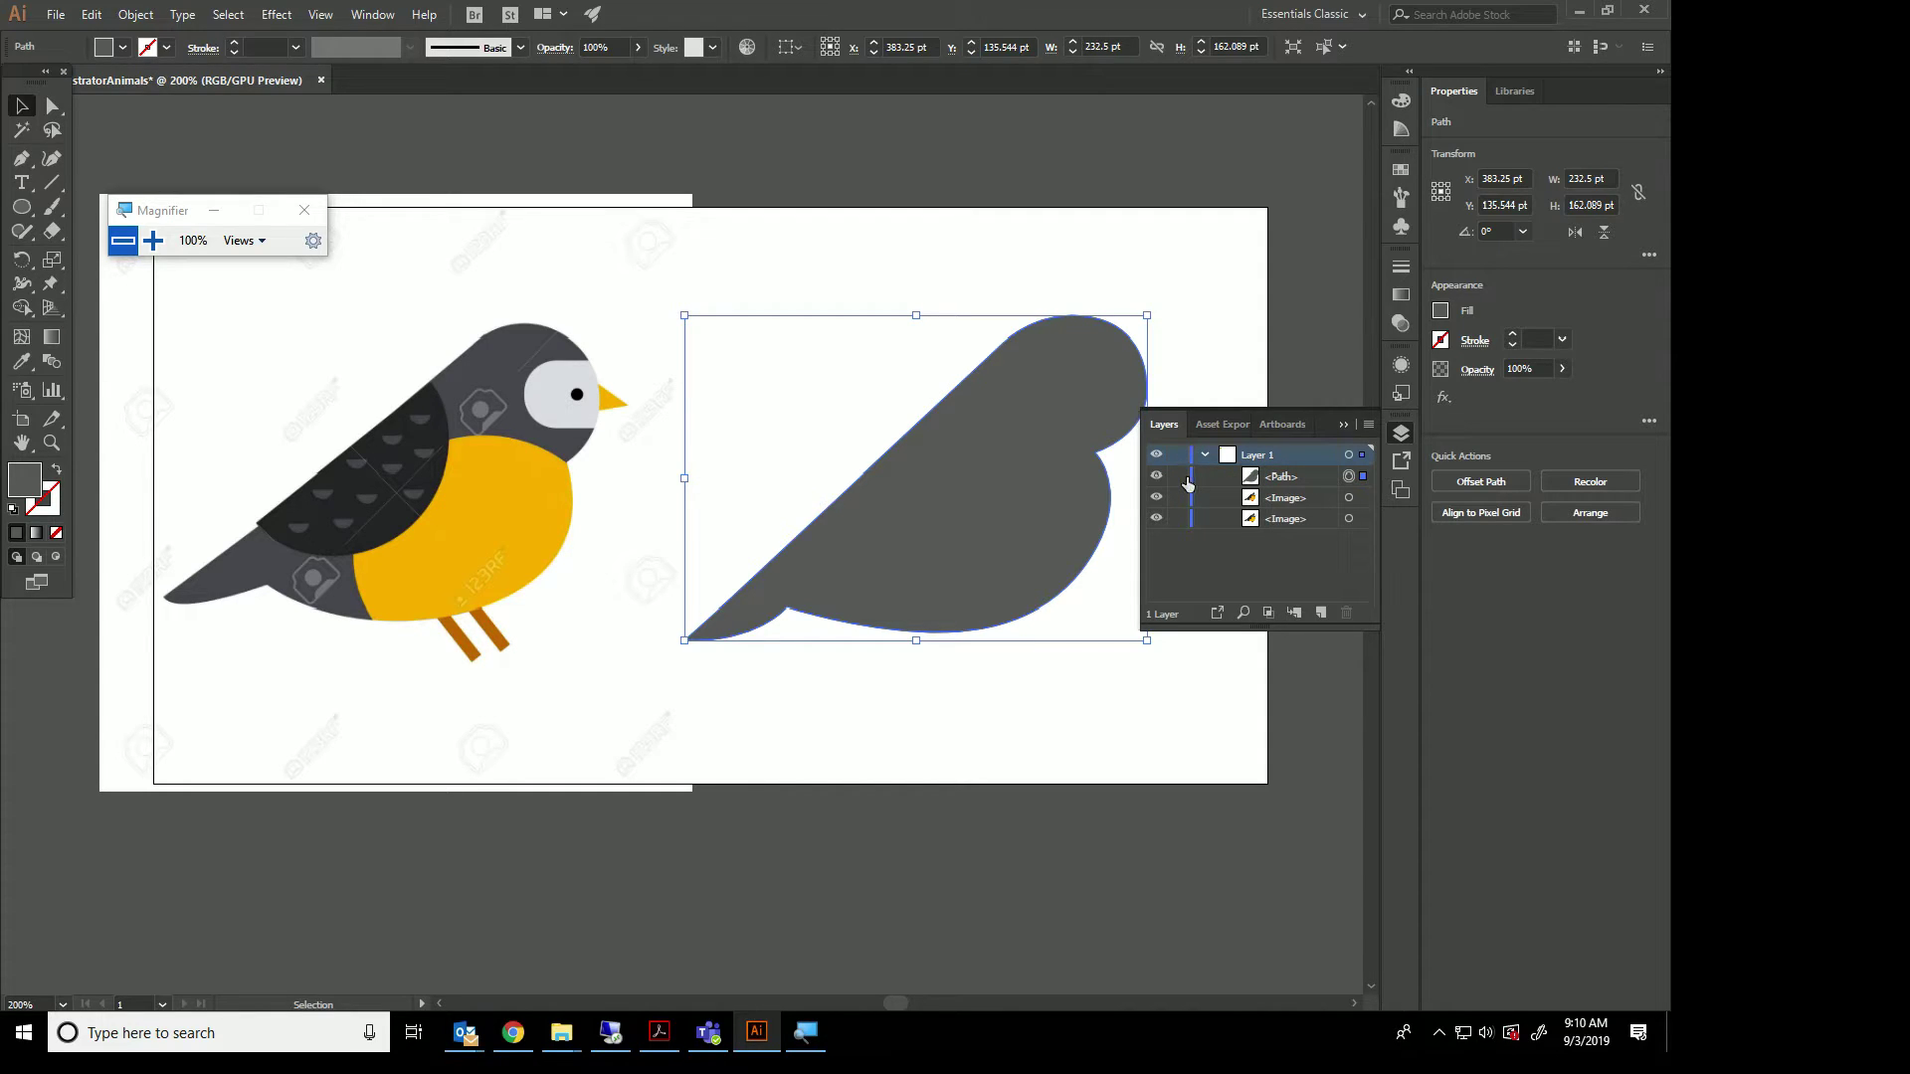
click(1180, 478)
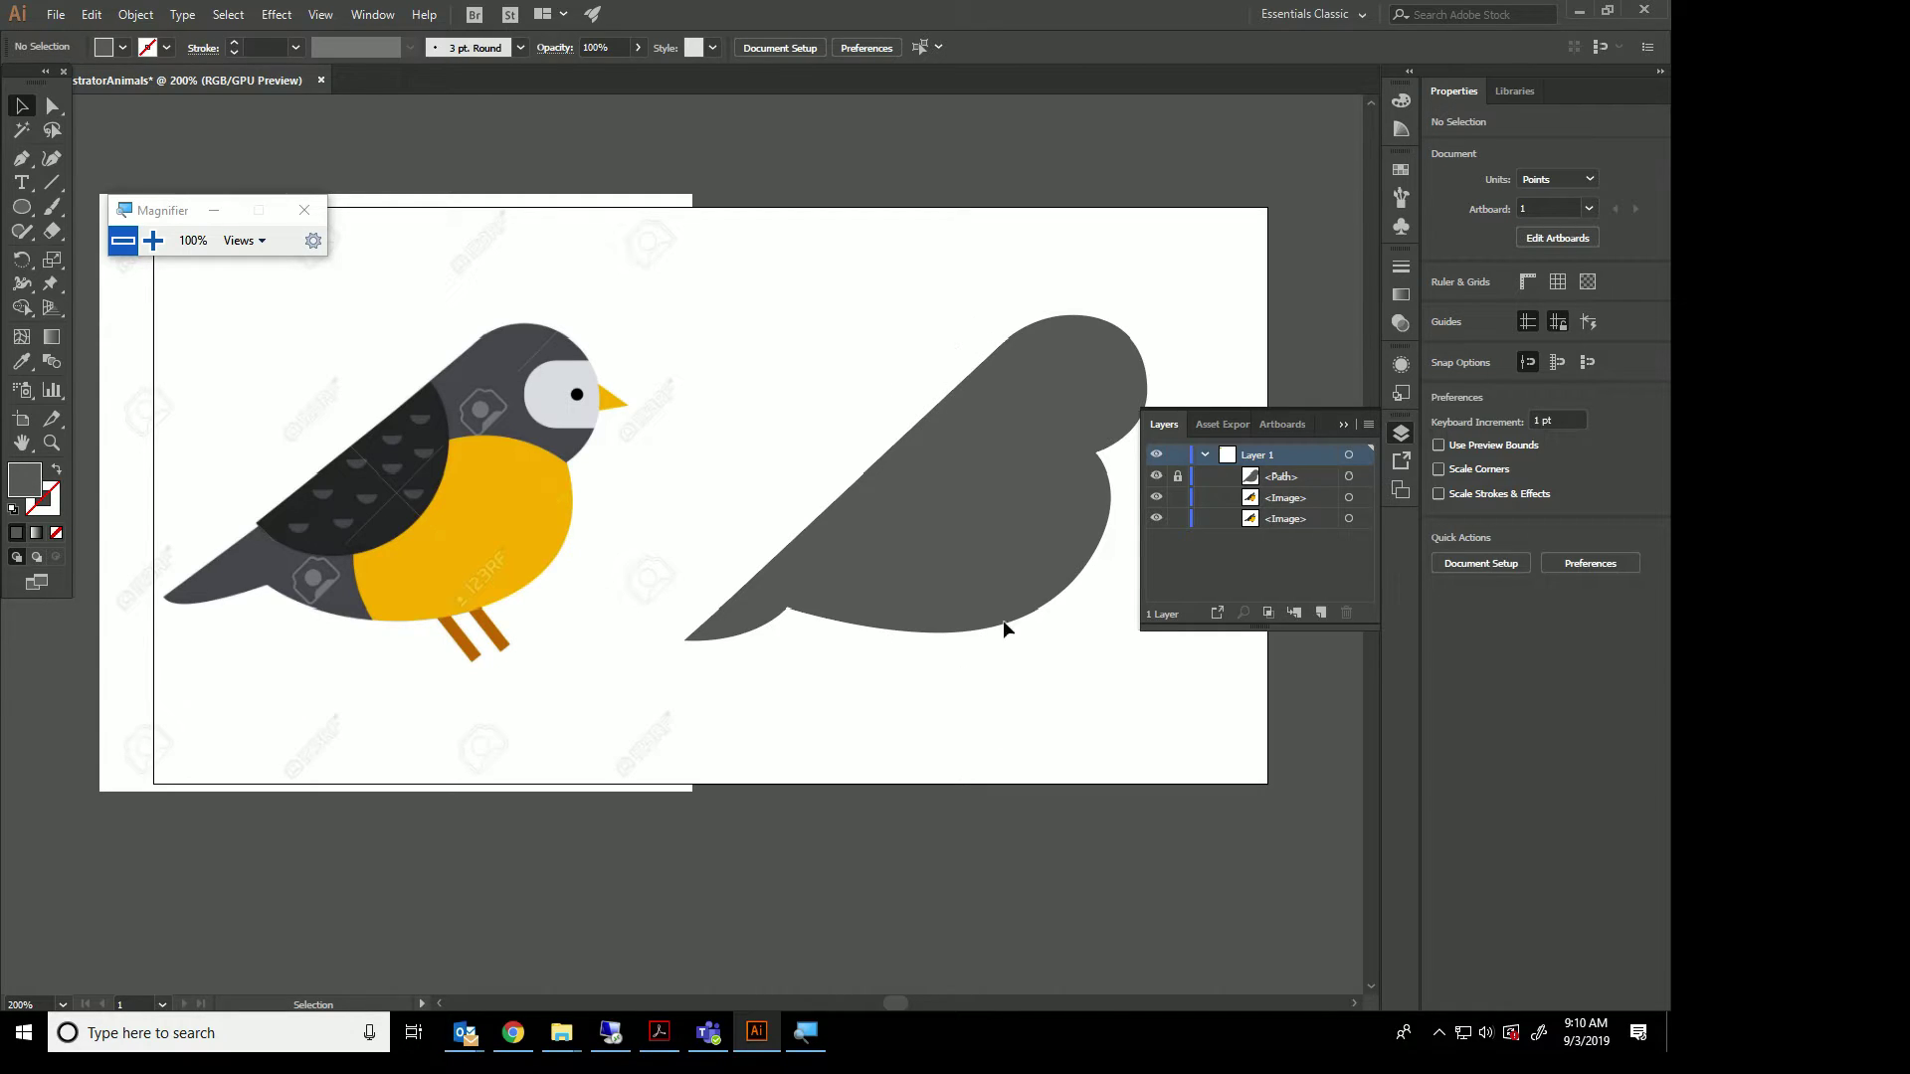
click(1405, 435)
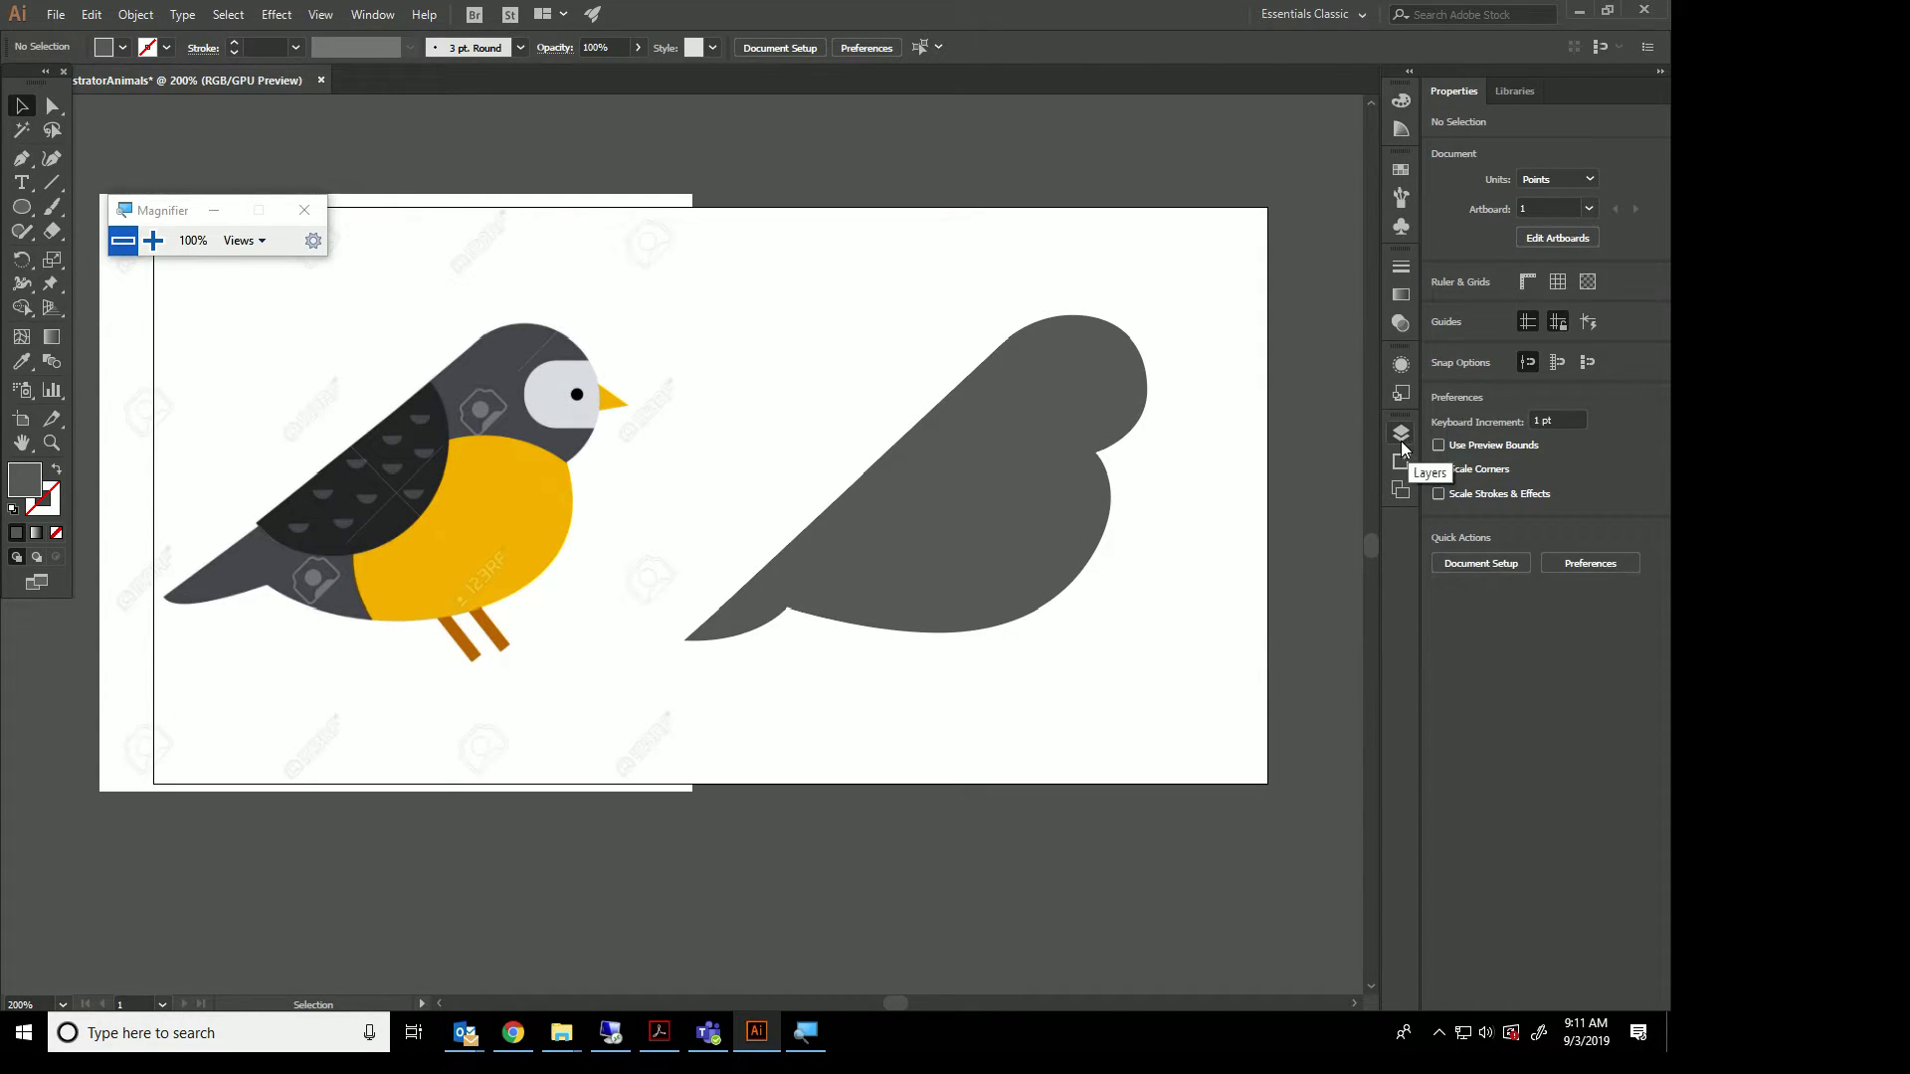
Draw a curved Pen path across the silhouette for the breast's upper edge, from outside the neck to below the belly.
click(21, 159)
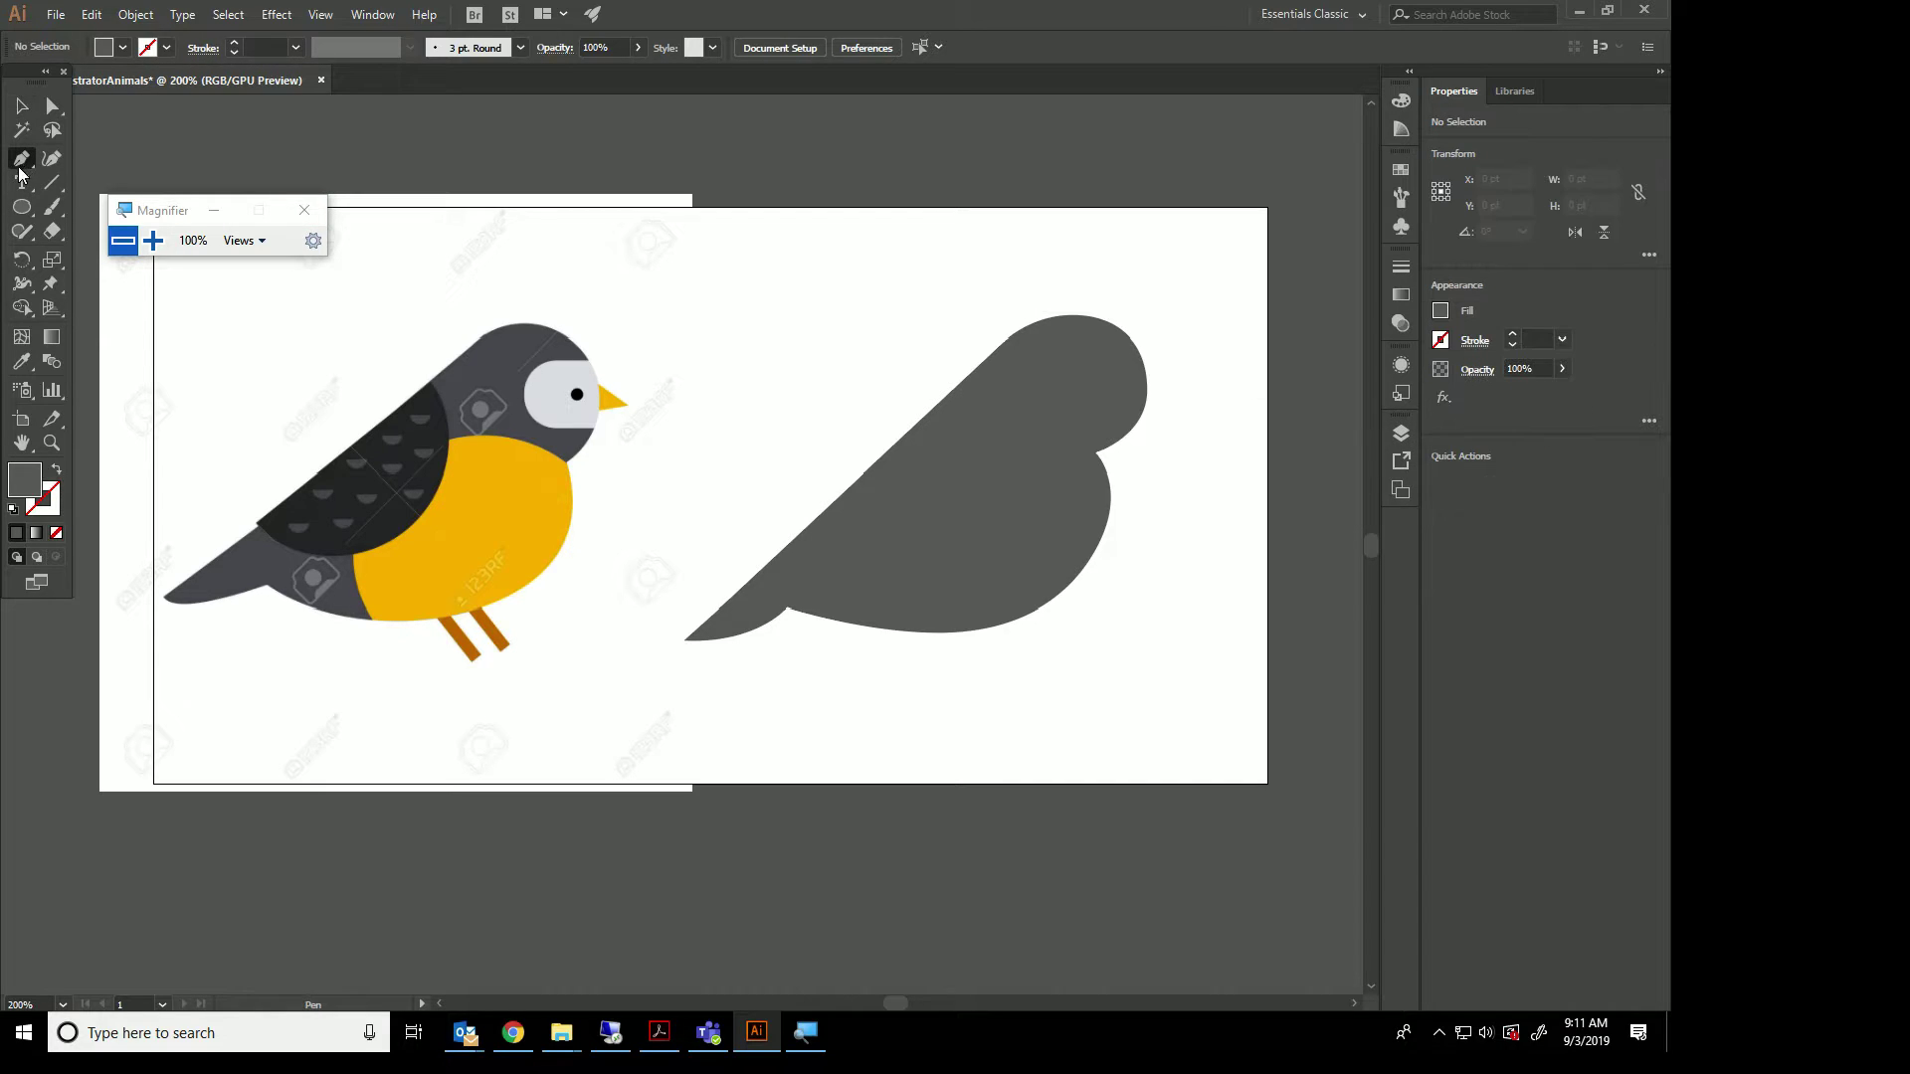
click(1171, 469)
drag(933, 503, 843, 597)
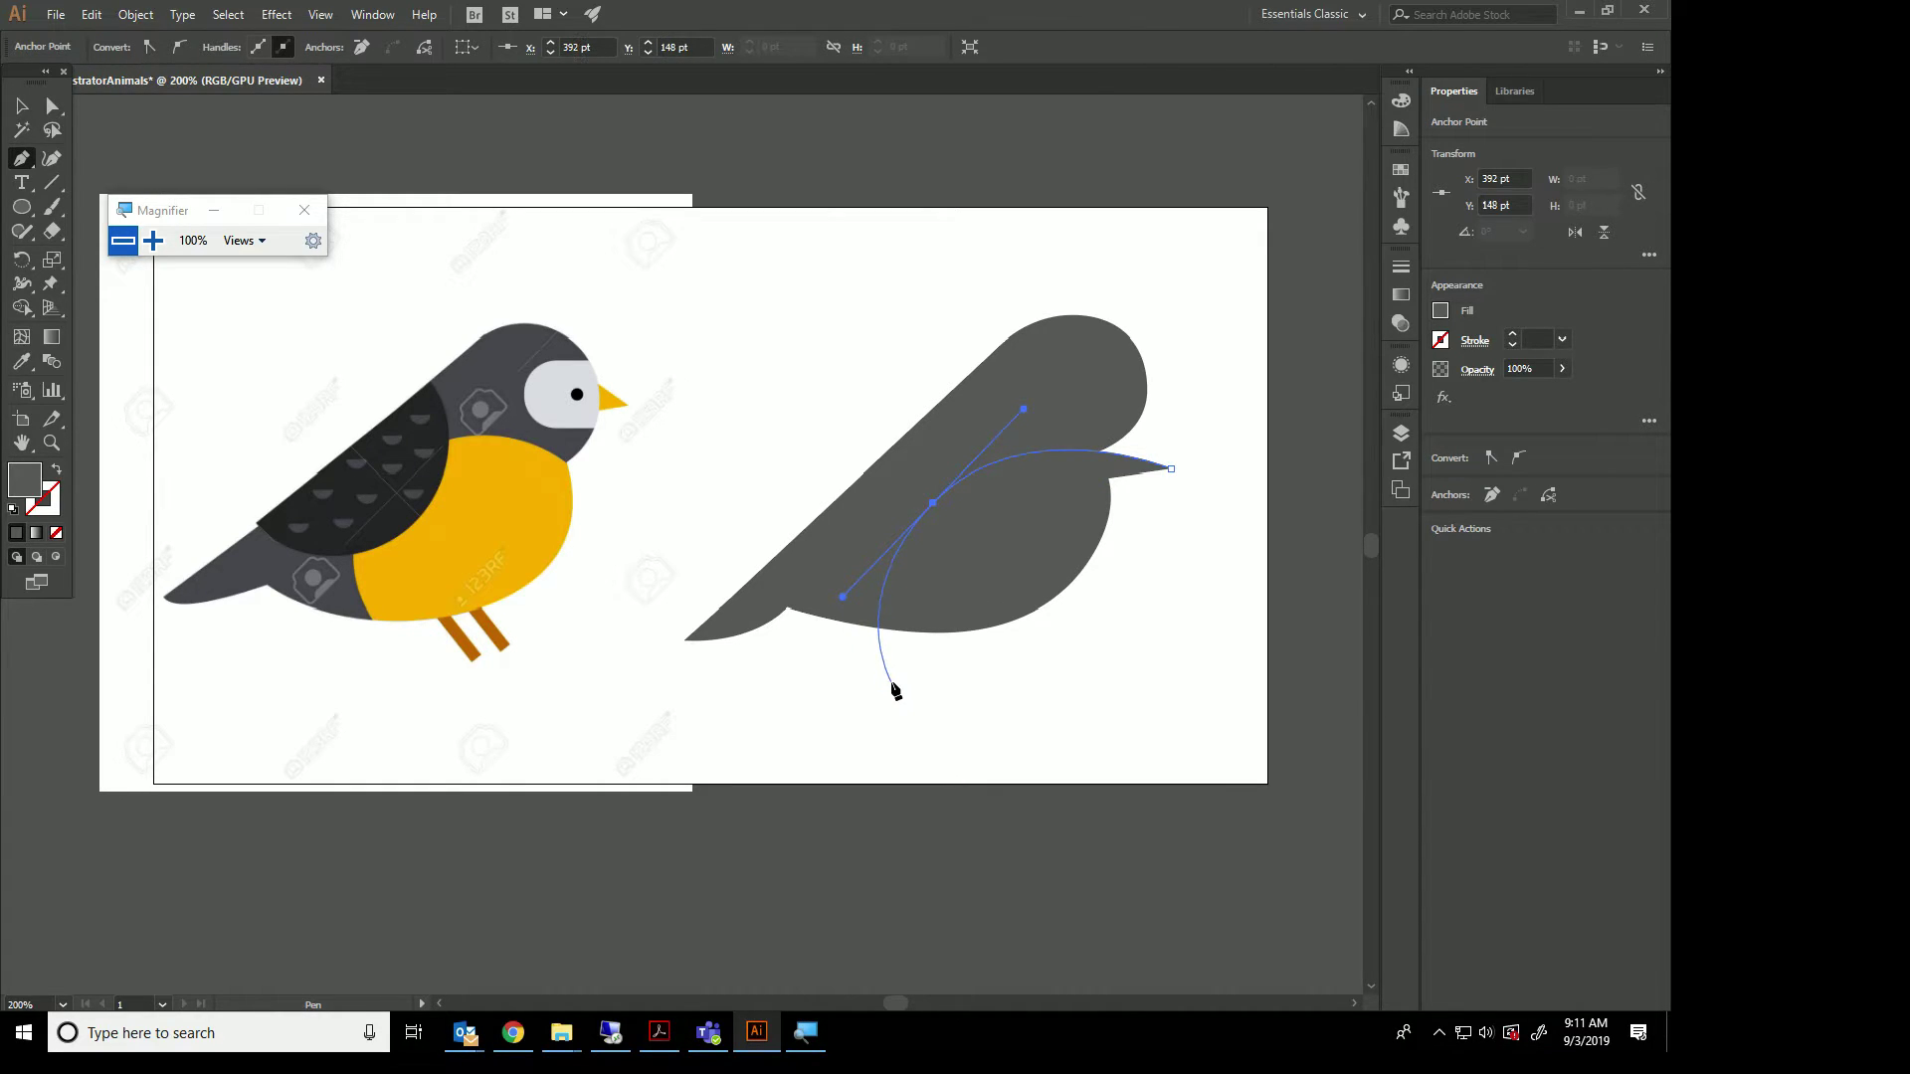
click(892, 681)
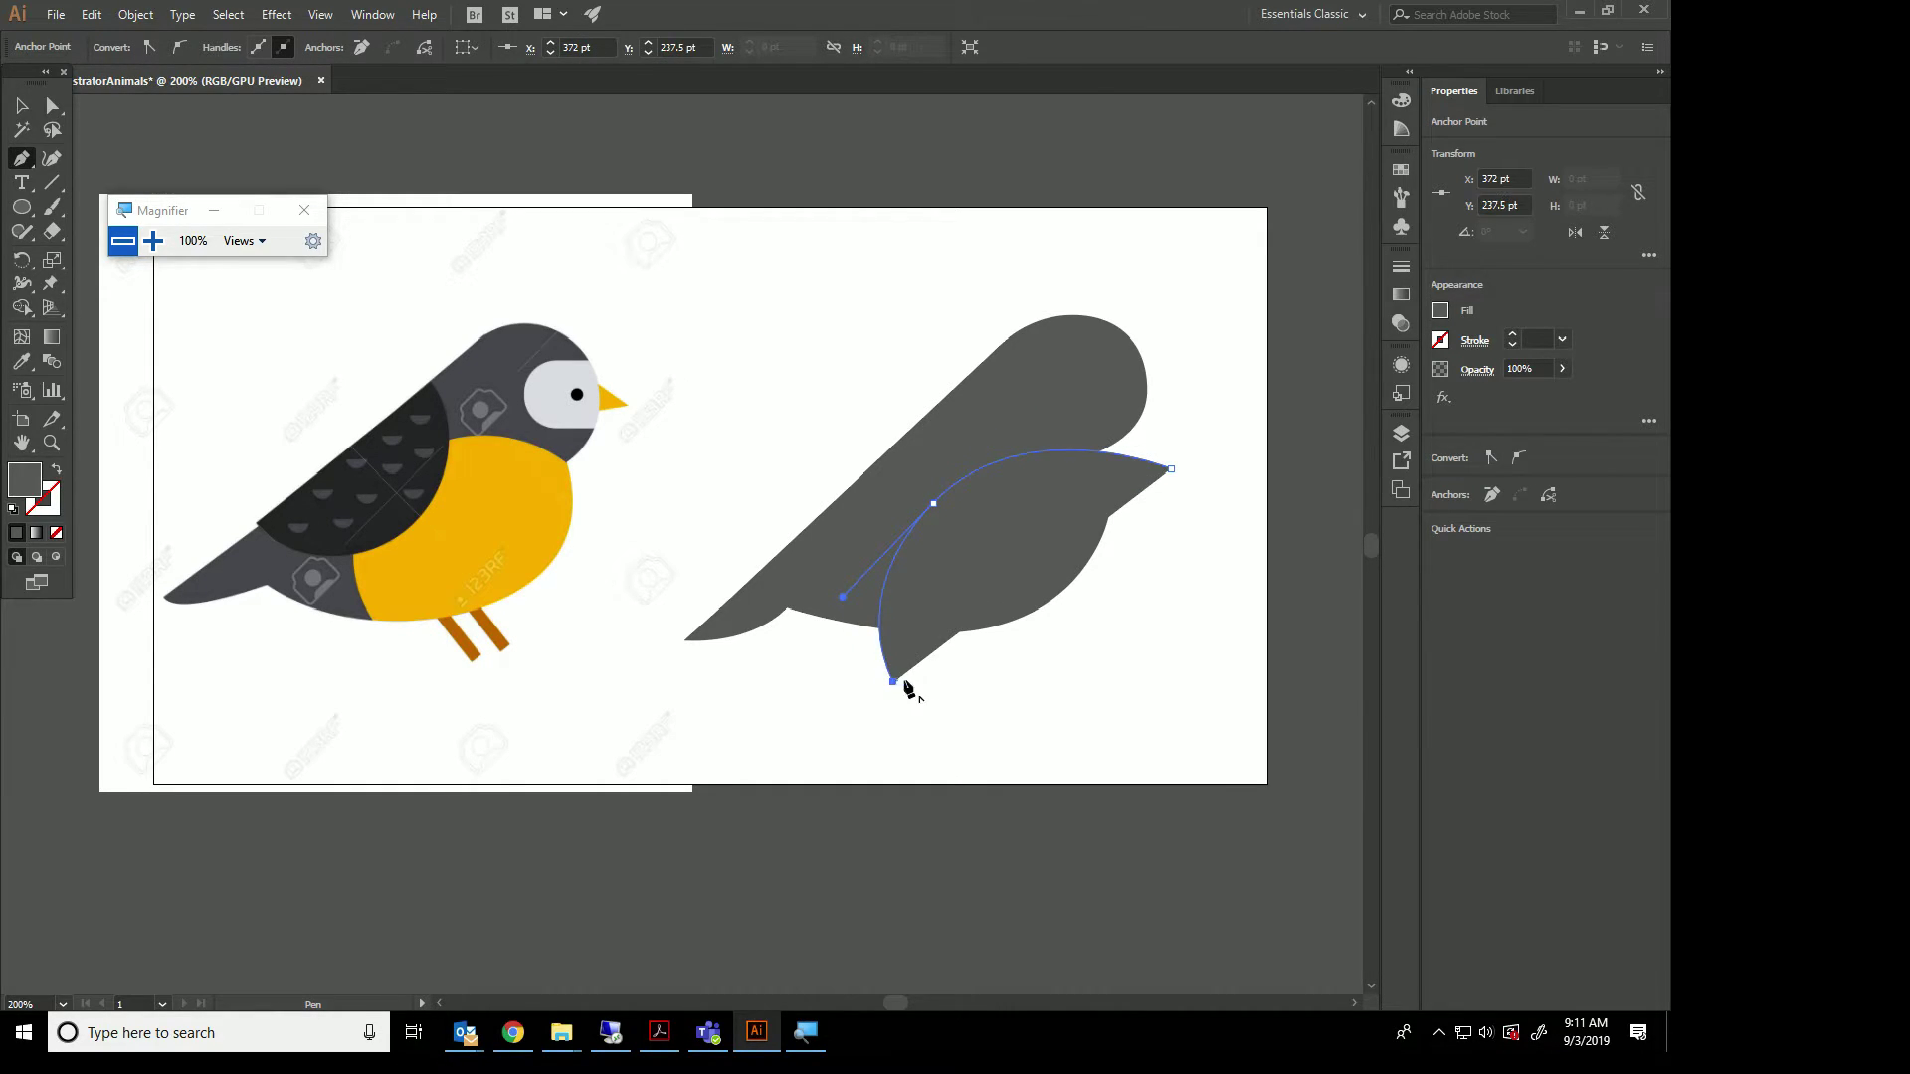
Remove the fill from the breast curve and give it a bright green stroke.
click(1442, 311)
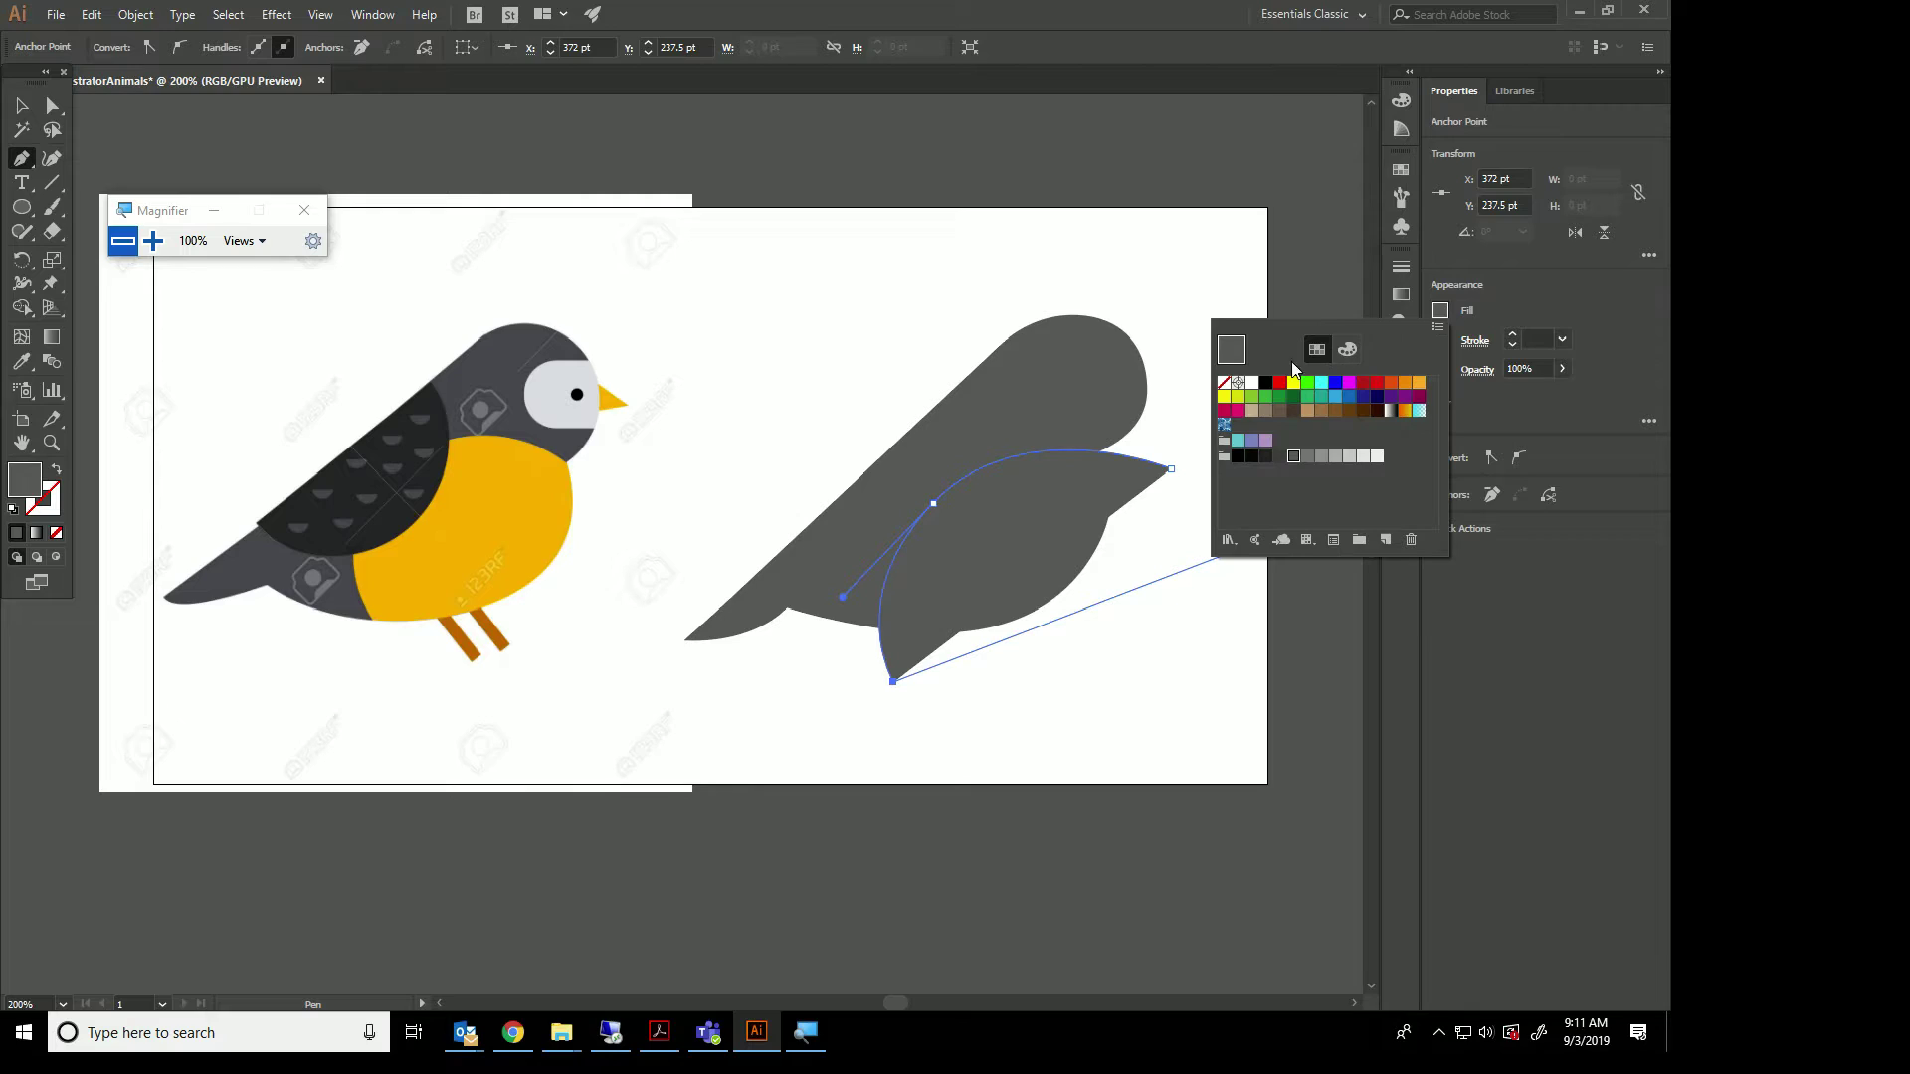
click(1468, 339)
click(1441, 342)
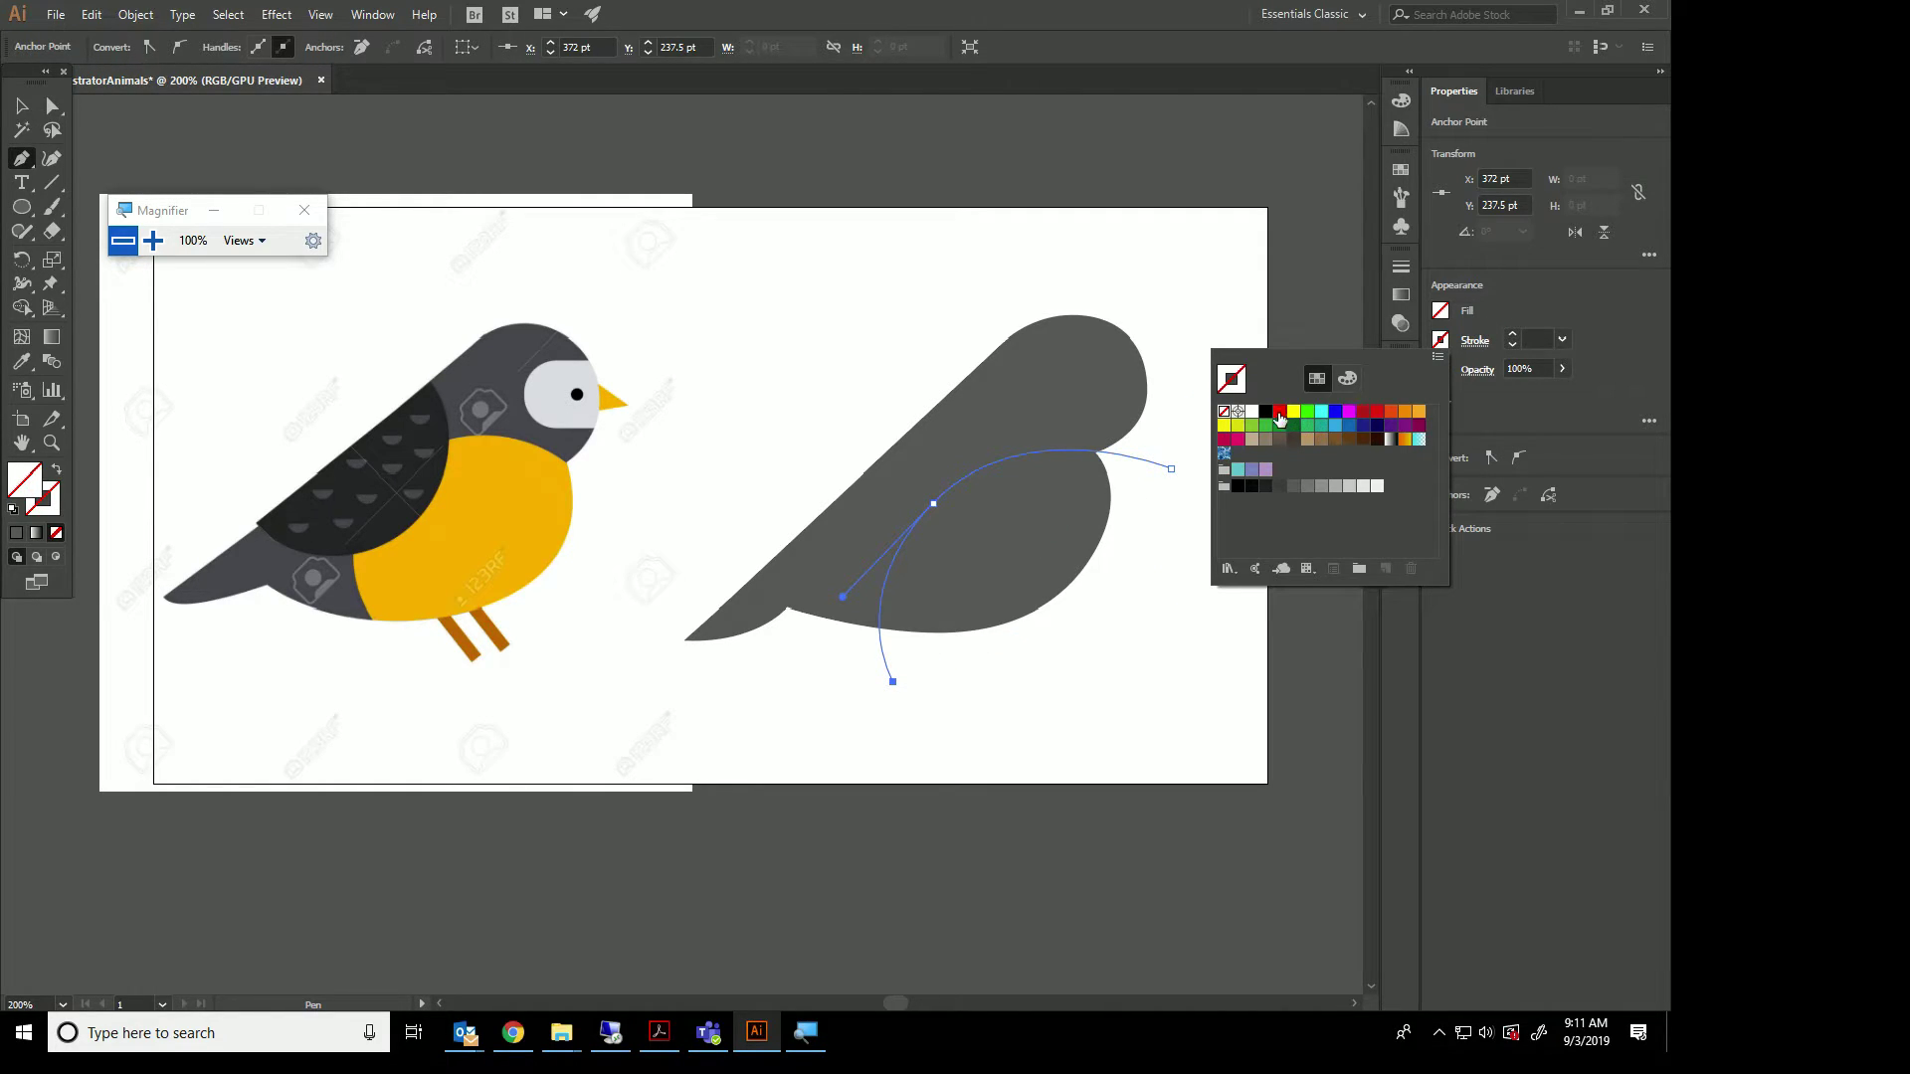
click(1311, 418)
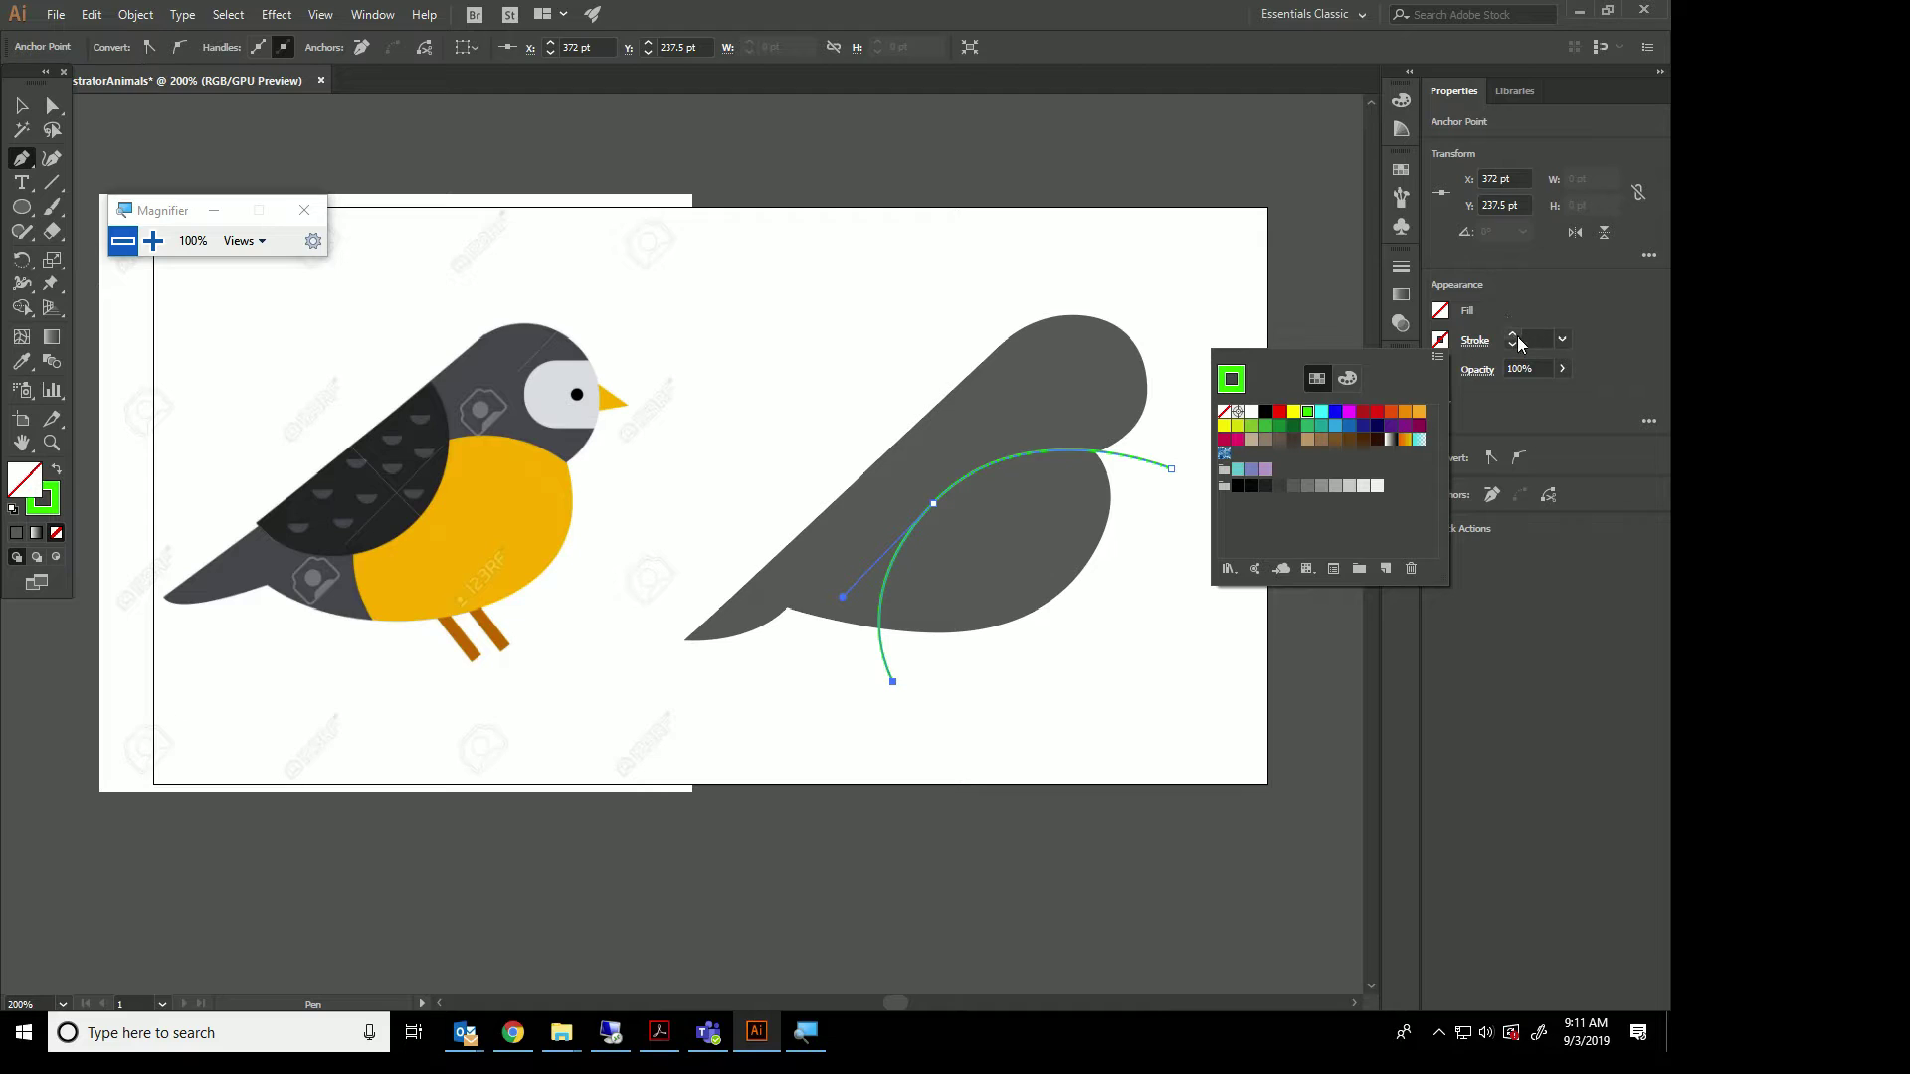
Set the breast curve's stroke weight to 2 pt and deselect it.
click(1513, 336)
click(21, 105)
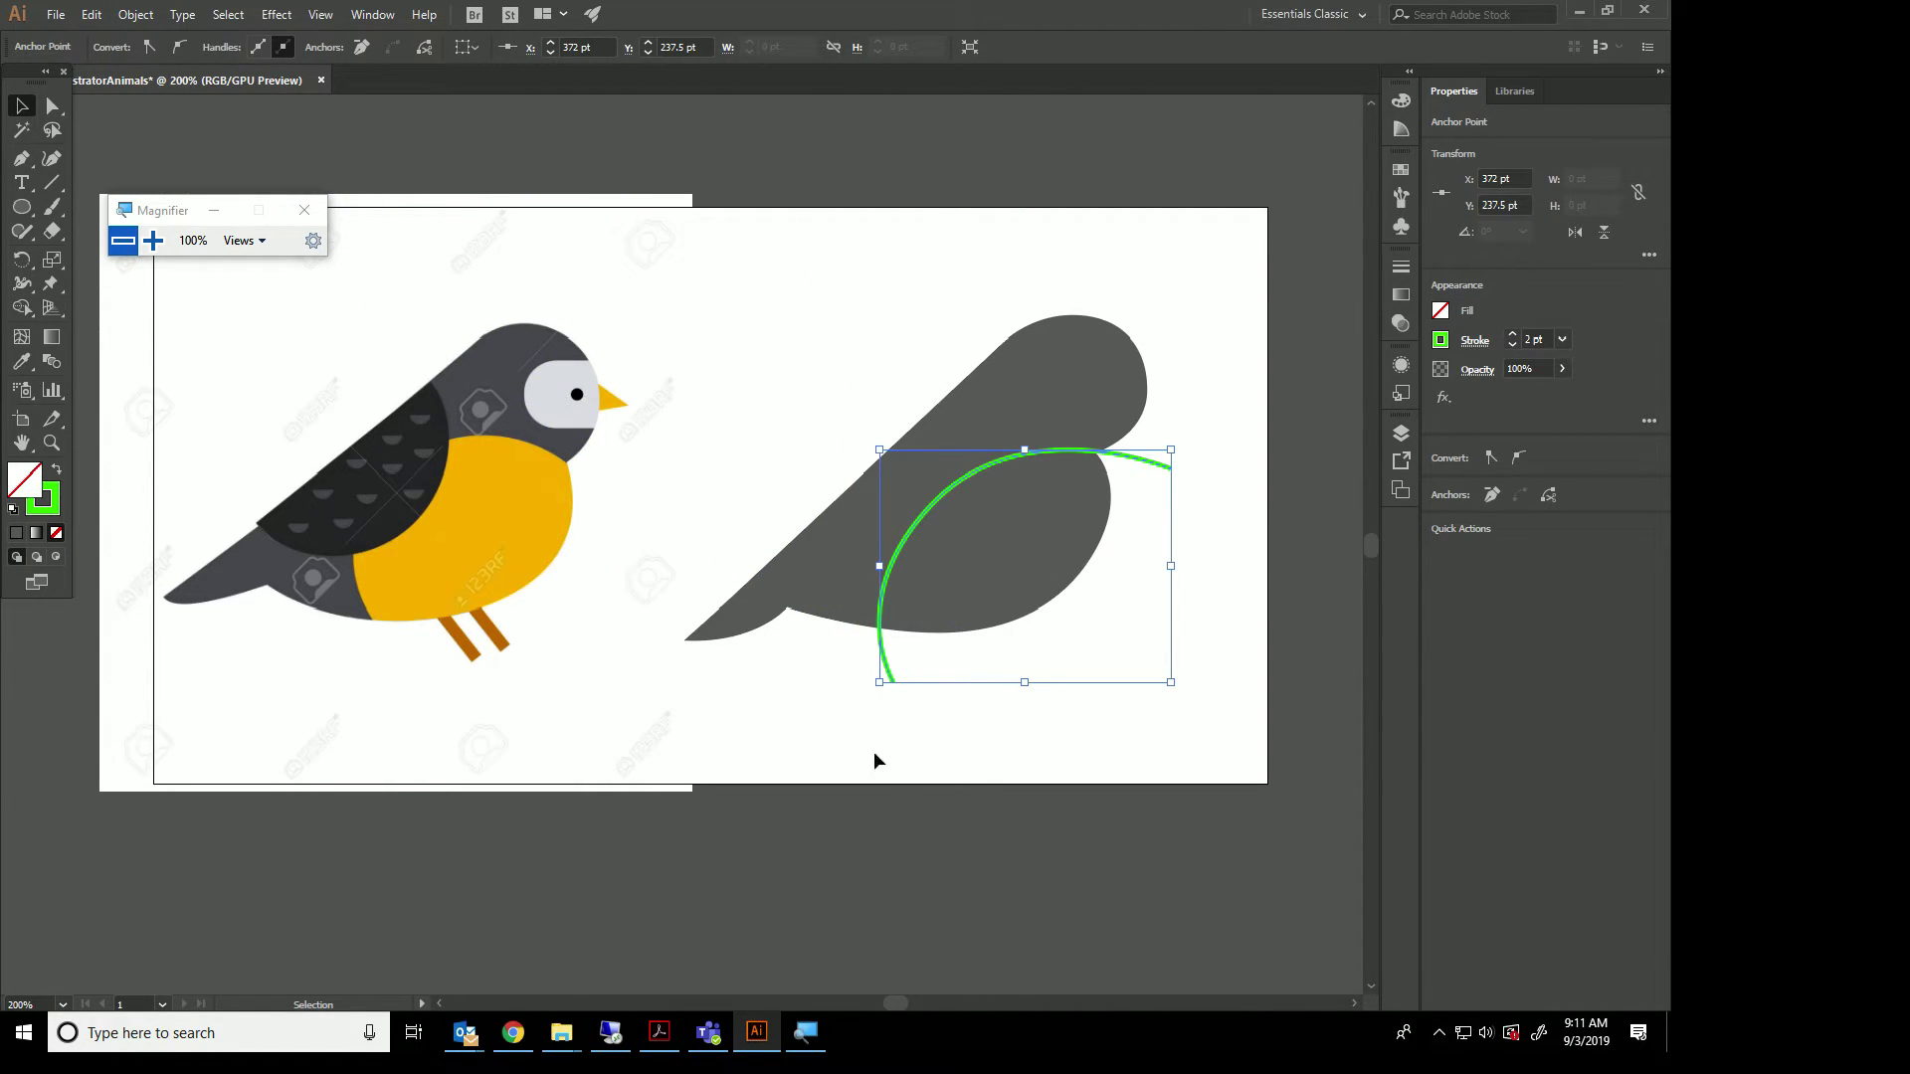
click(1279, 462)
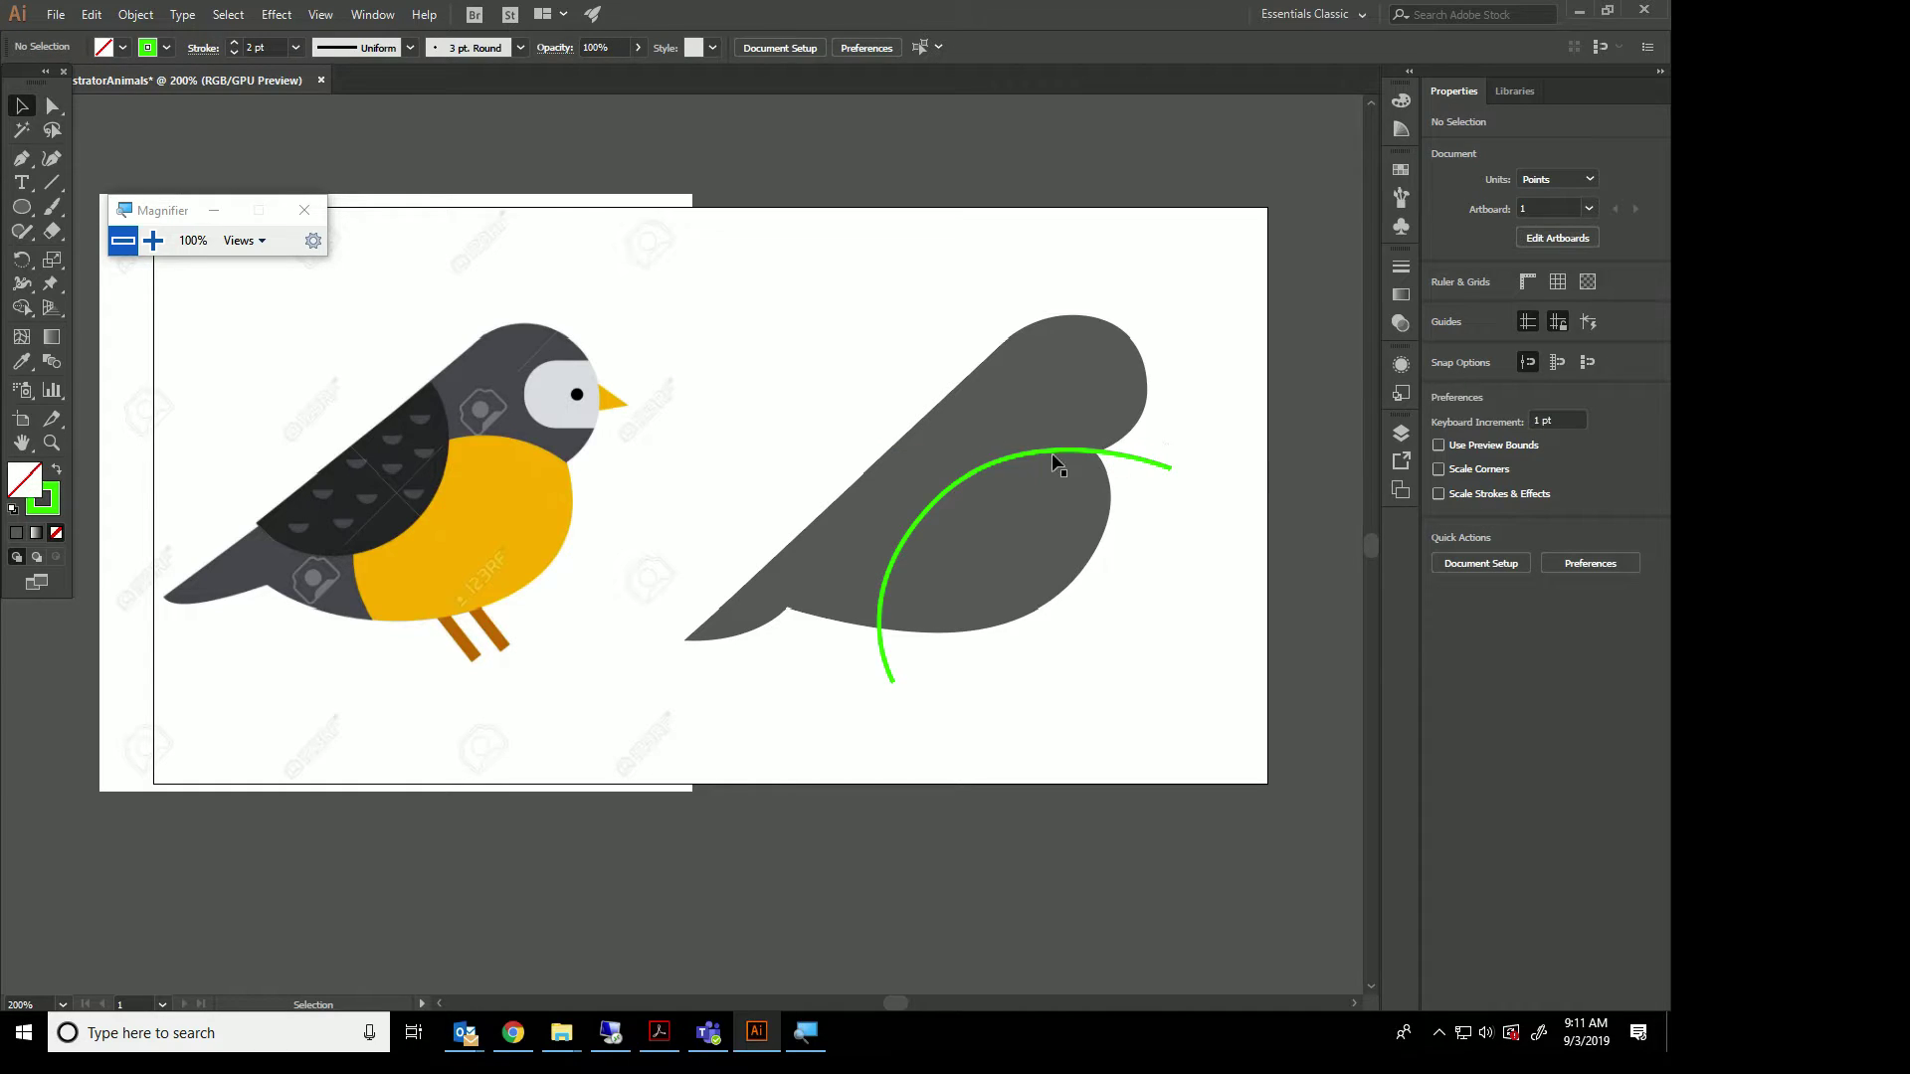
Draw a curved Pen path for the wing's edge, from outside the back near the tail, across the body, to above the upper back.
click(21, 158)
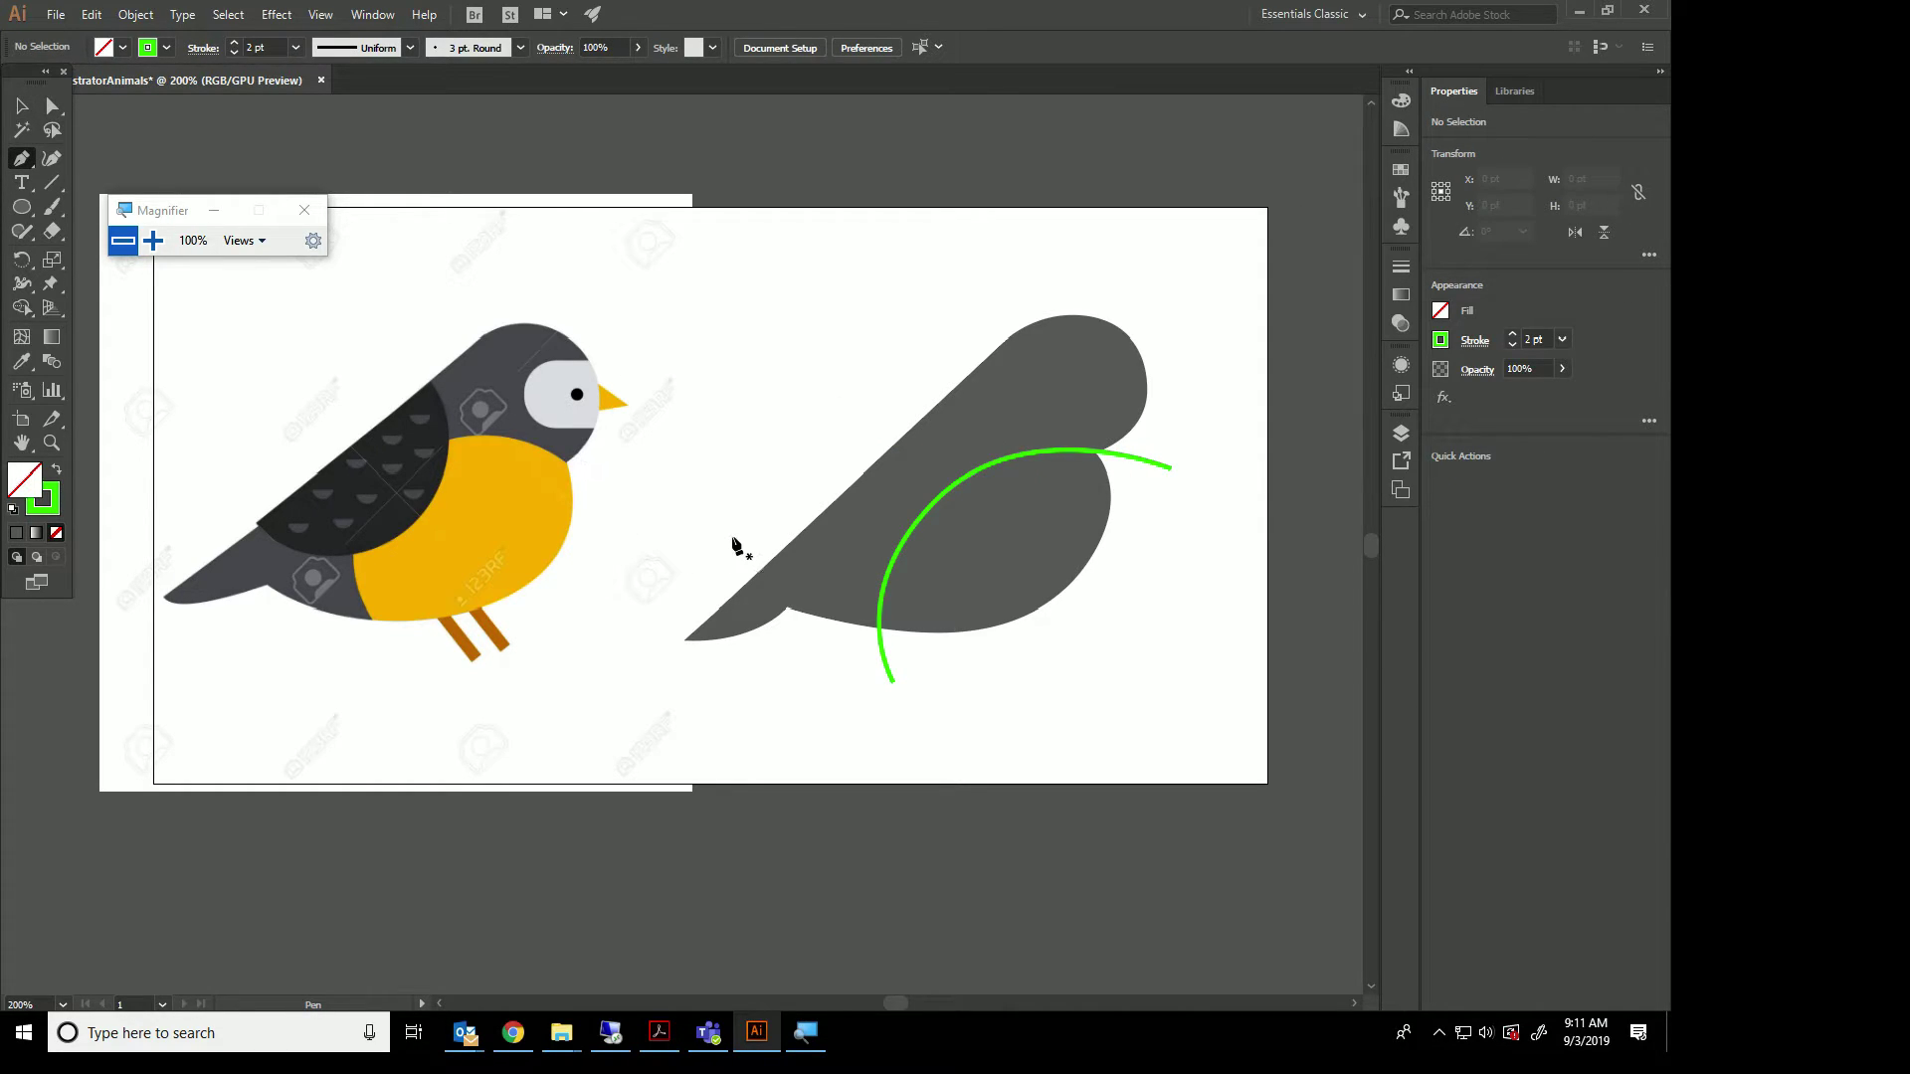
drag(760, 543, 1025, 479)
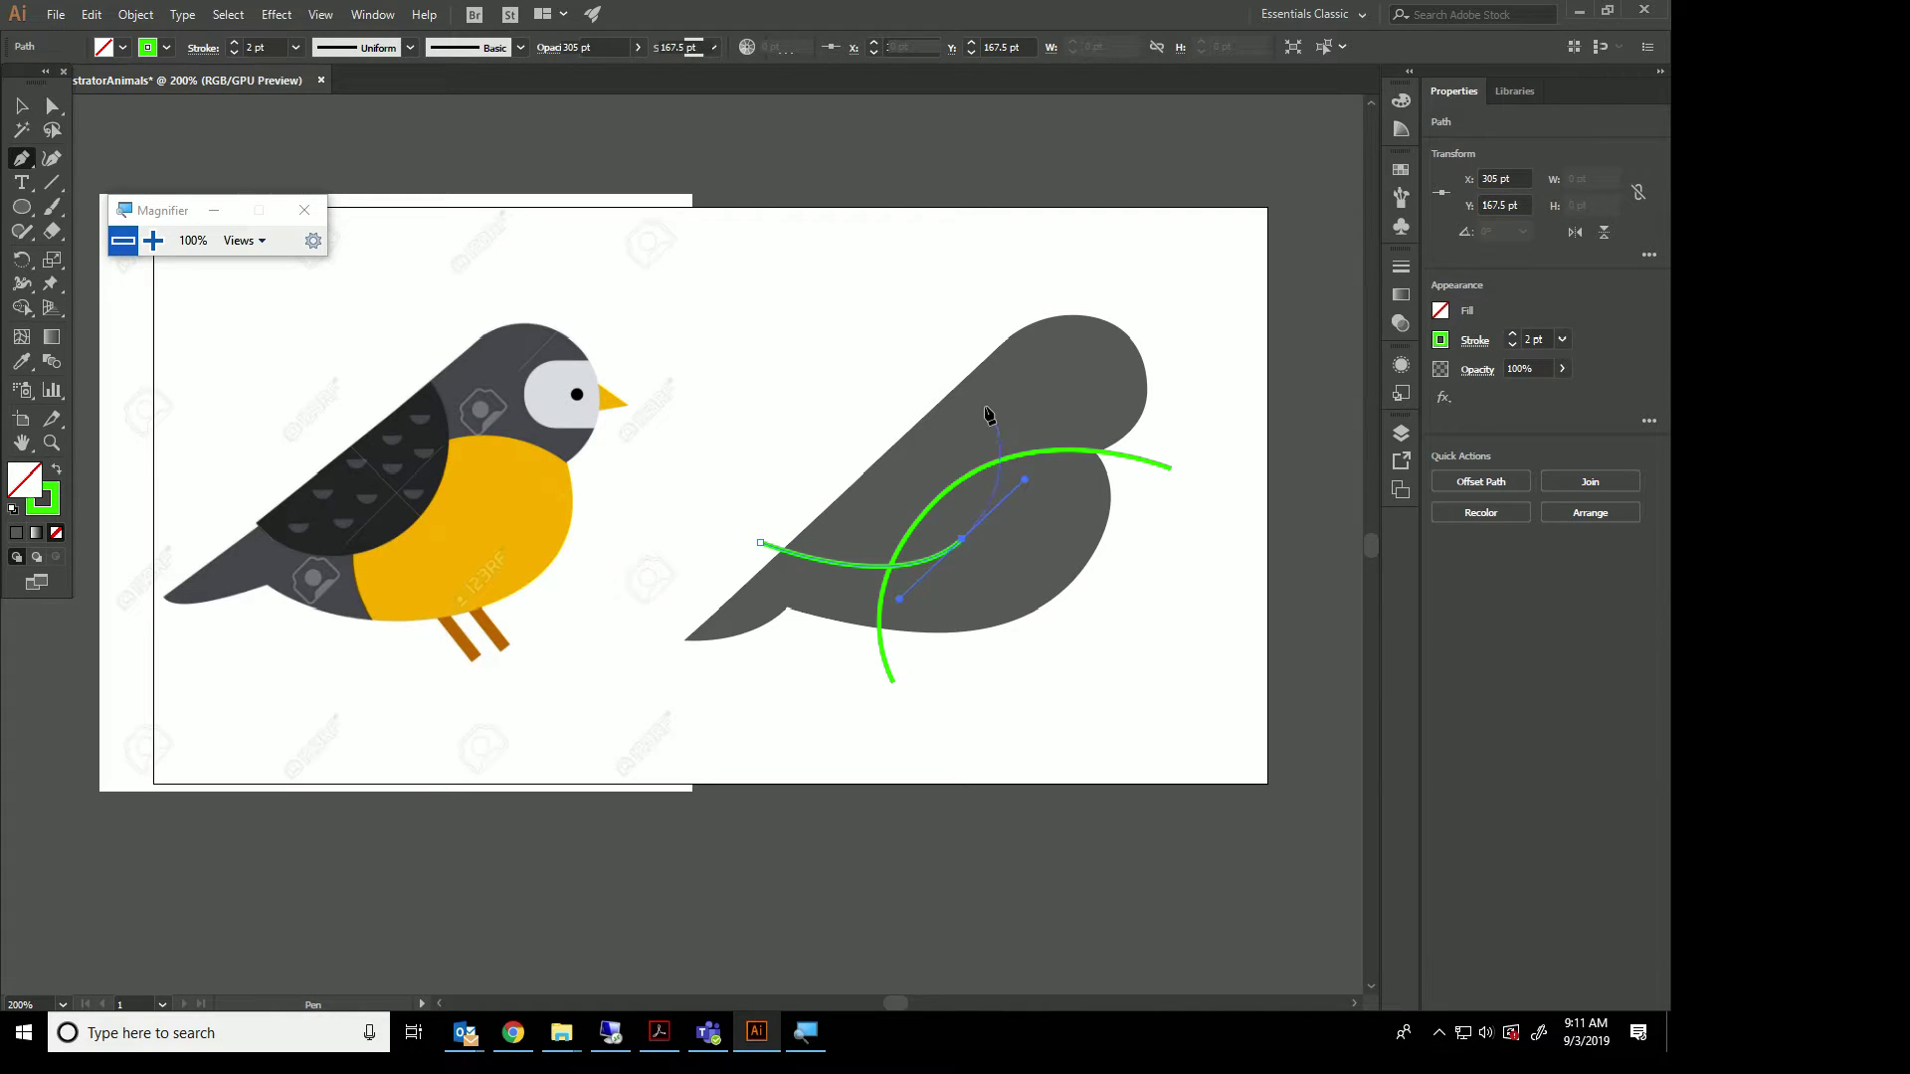
click(955, 366)
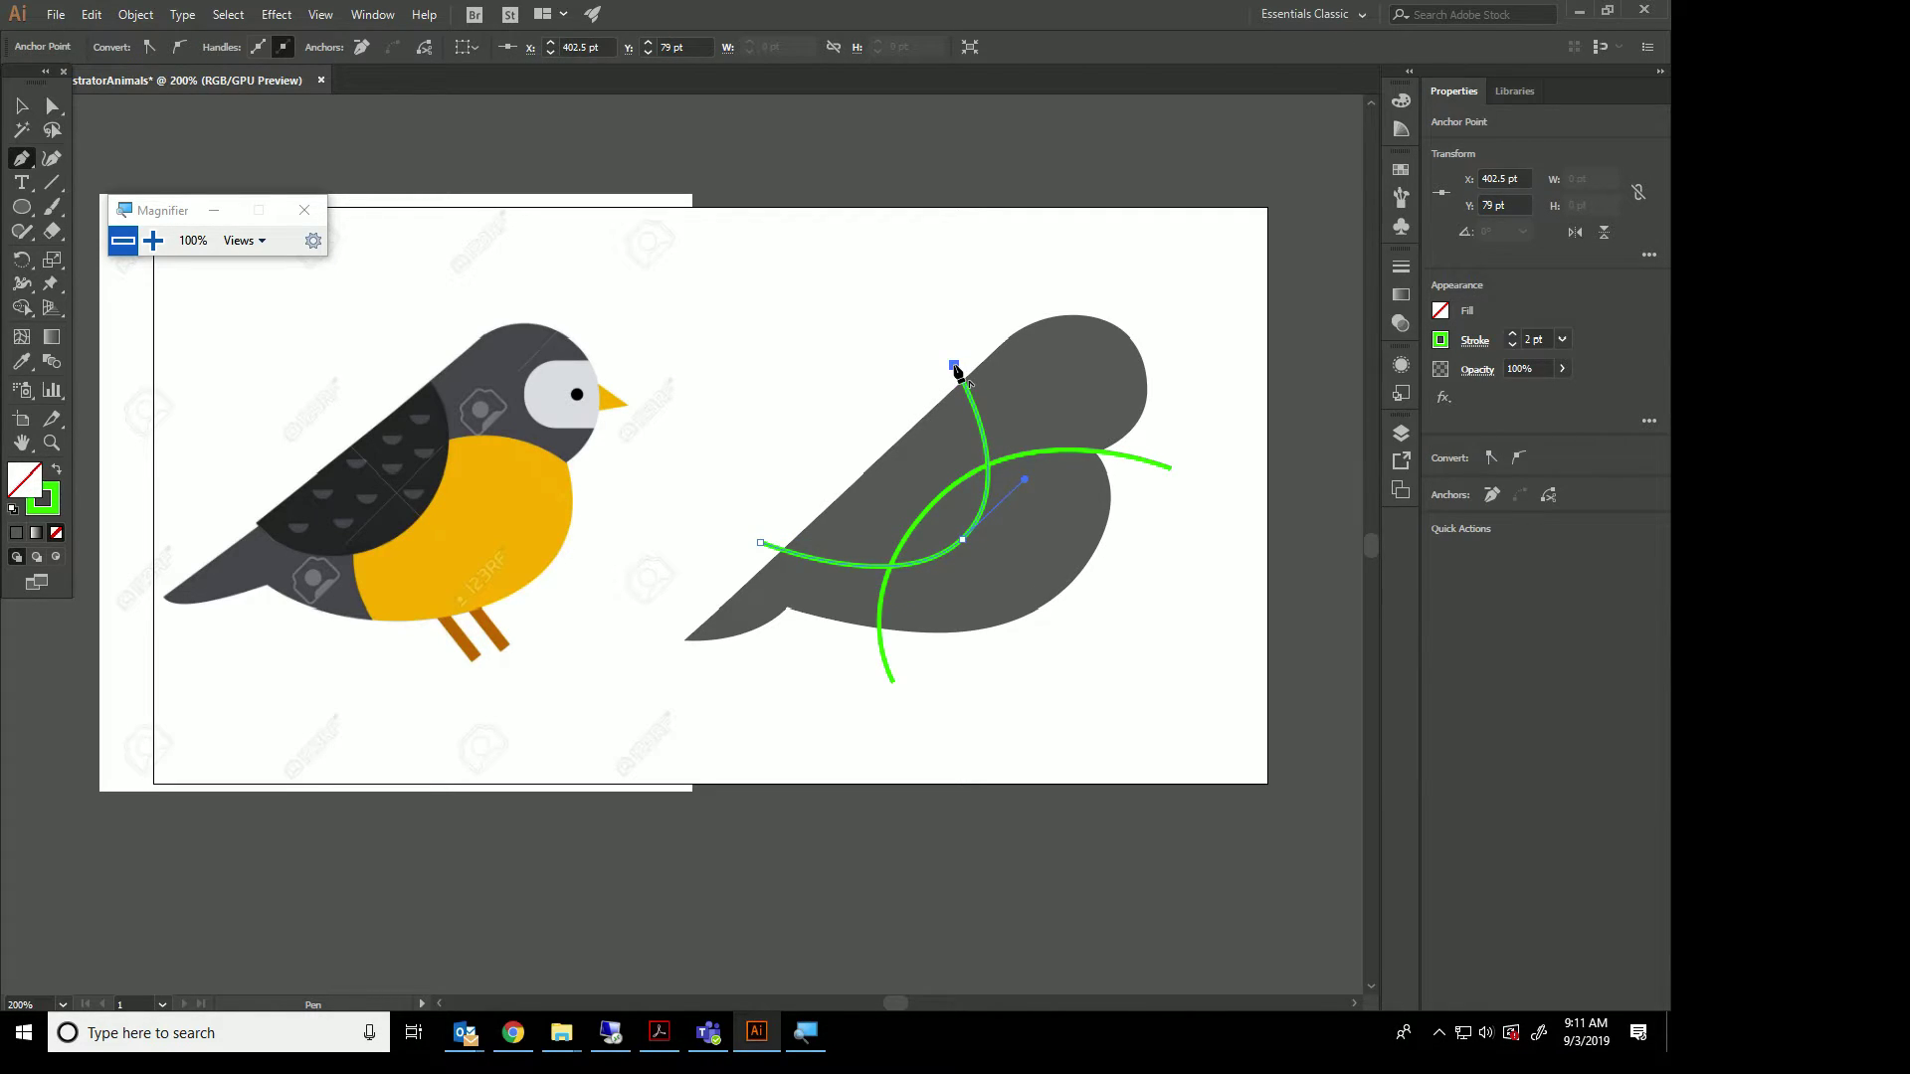
key(Escape)
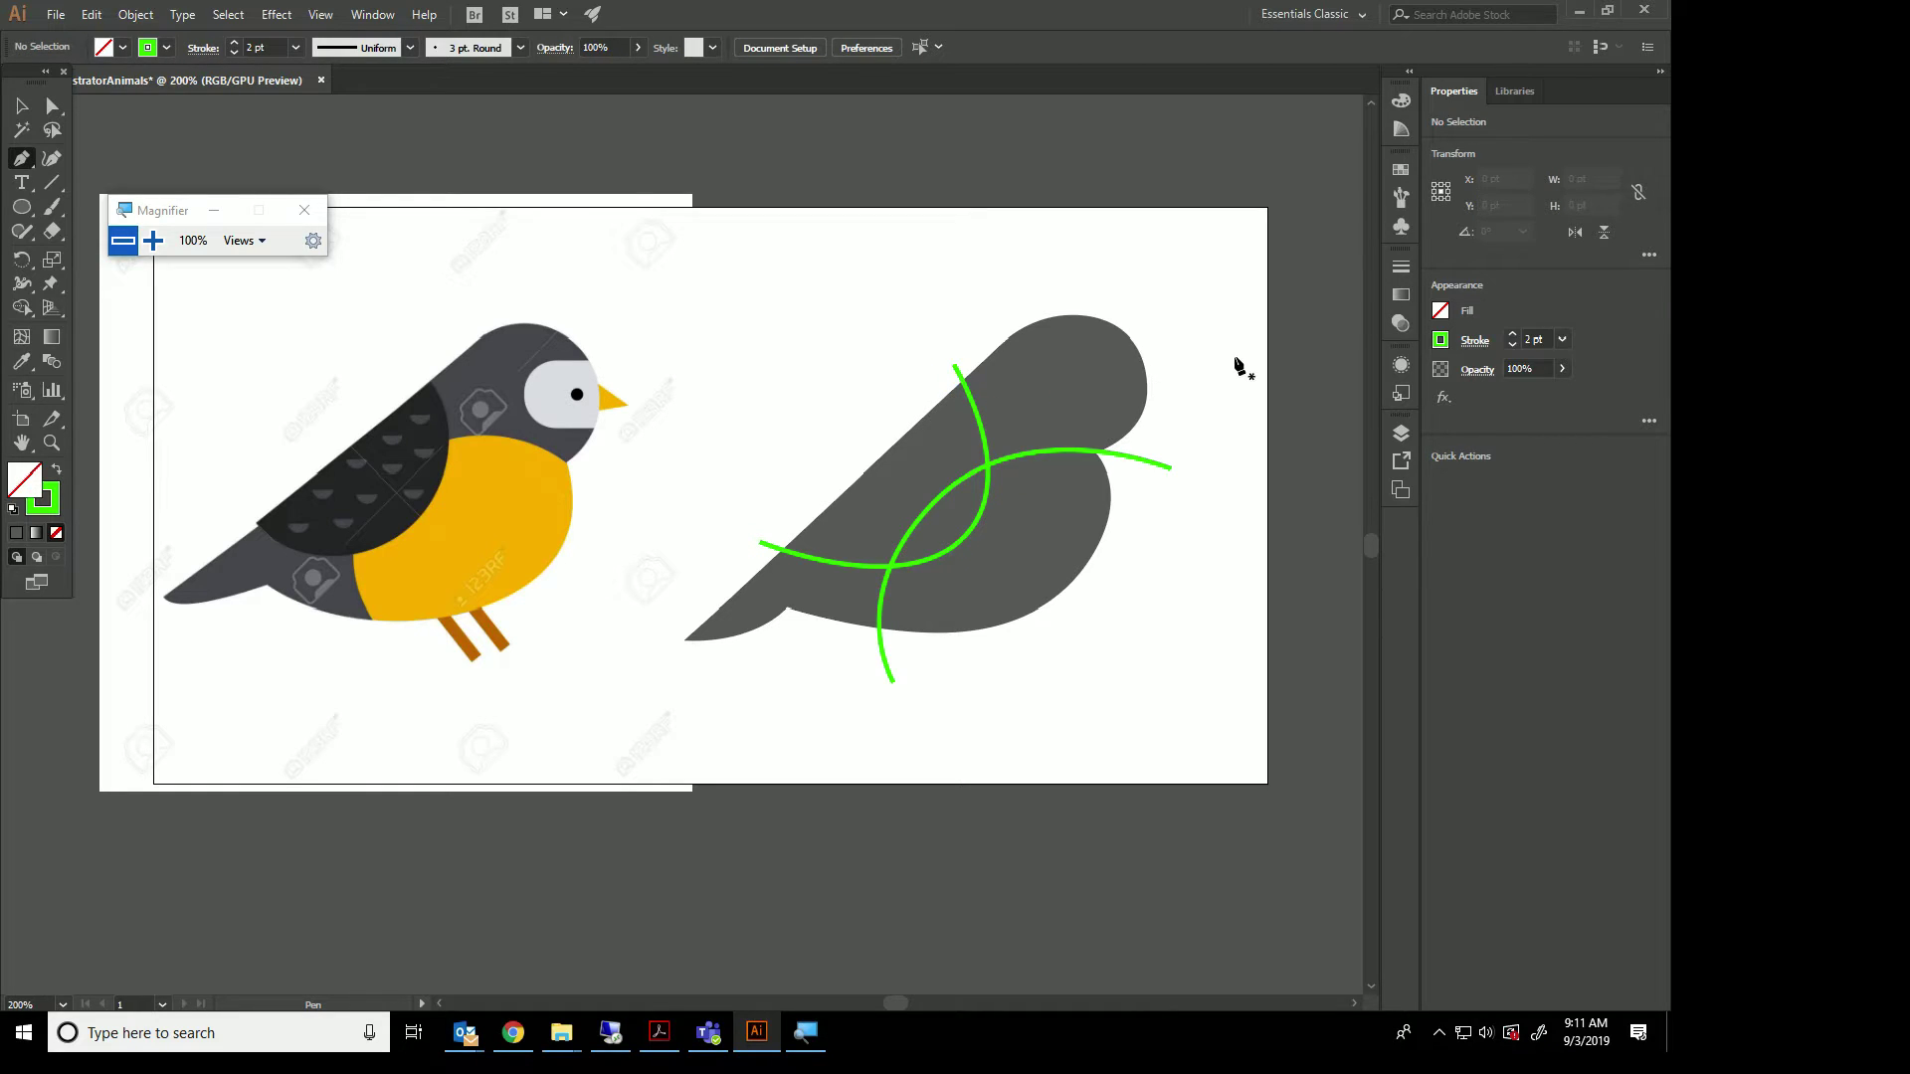
Close the Magnifier window that covers the shape tool choices.
click(21, 183)
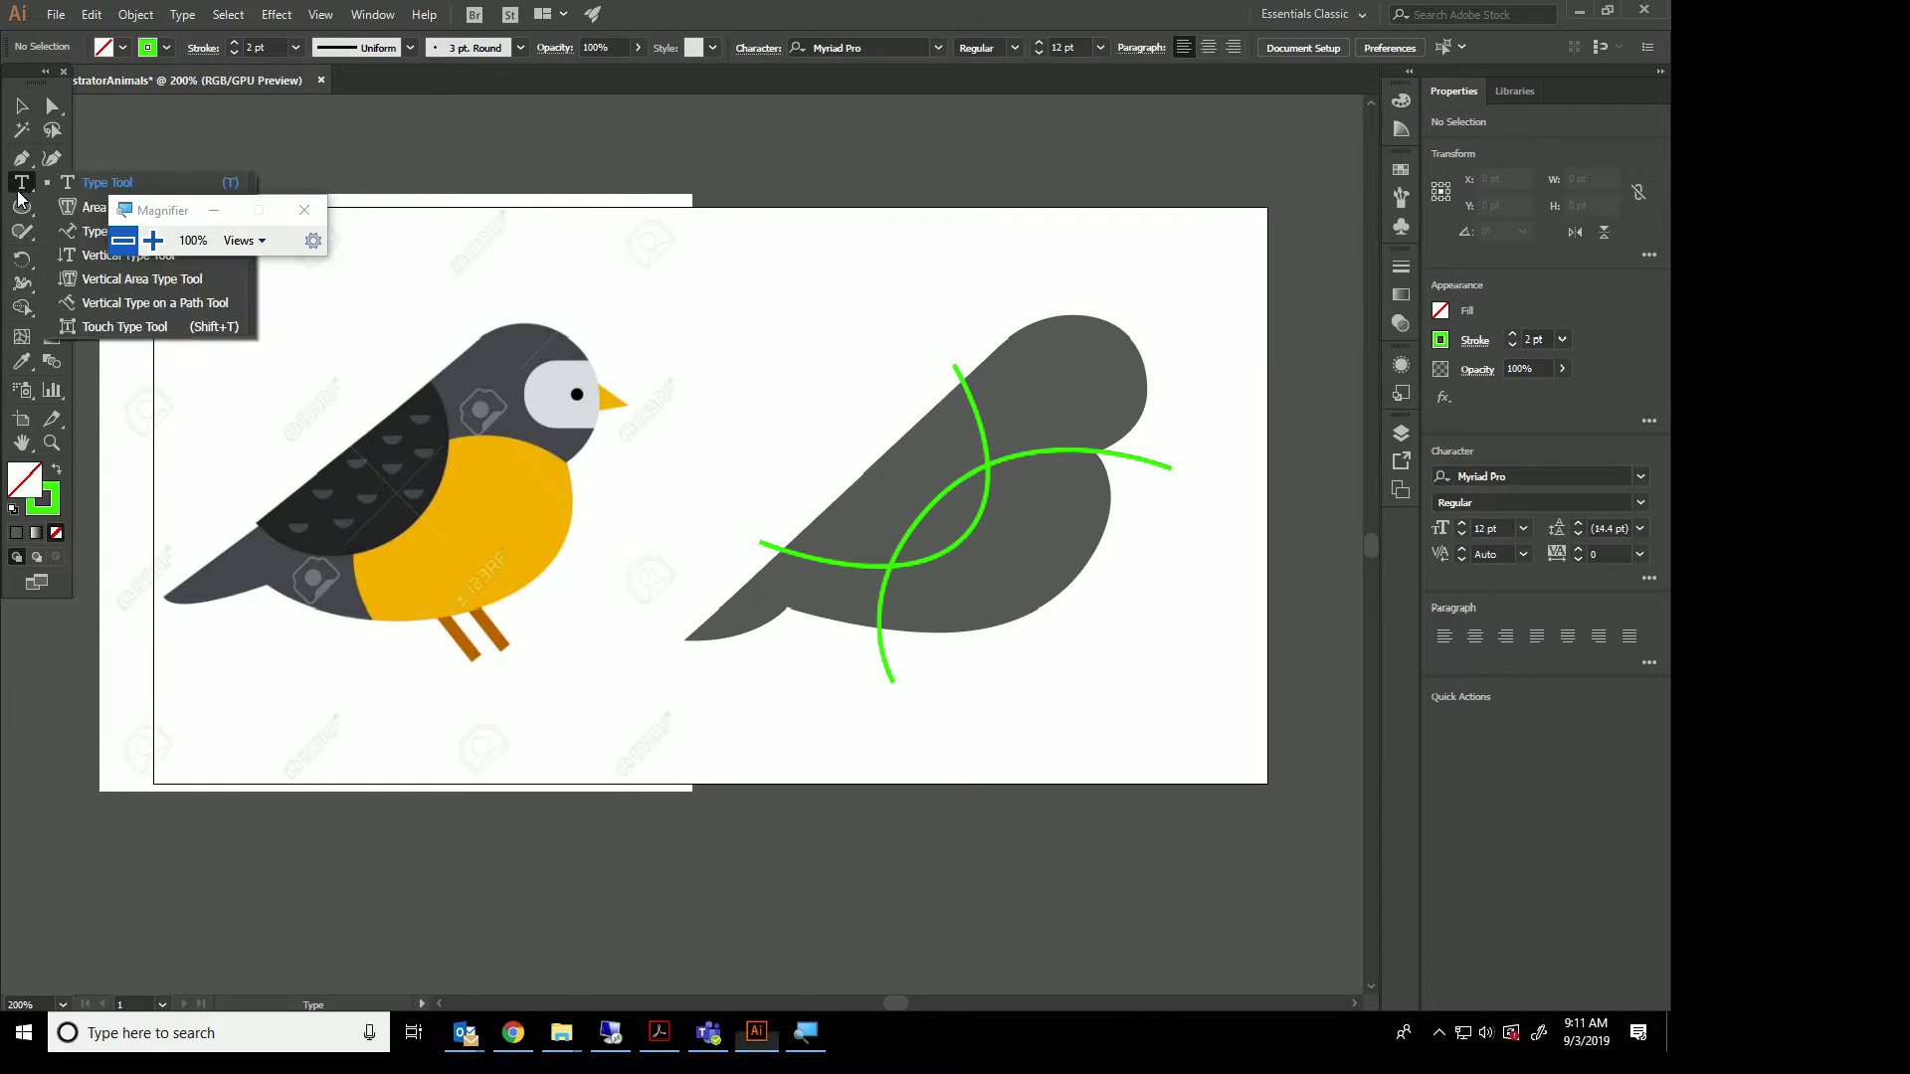
click(22, 157)
click(21, 206)
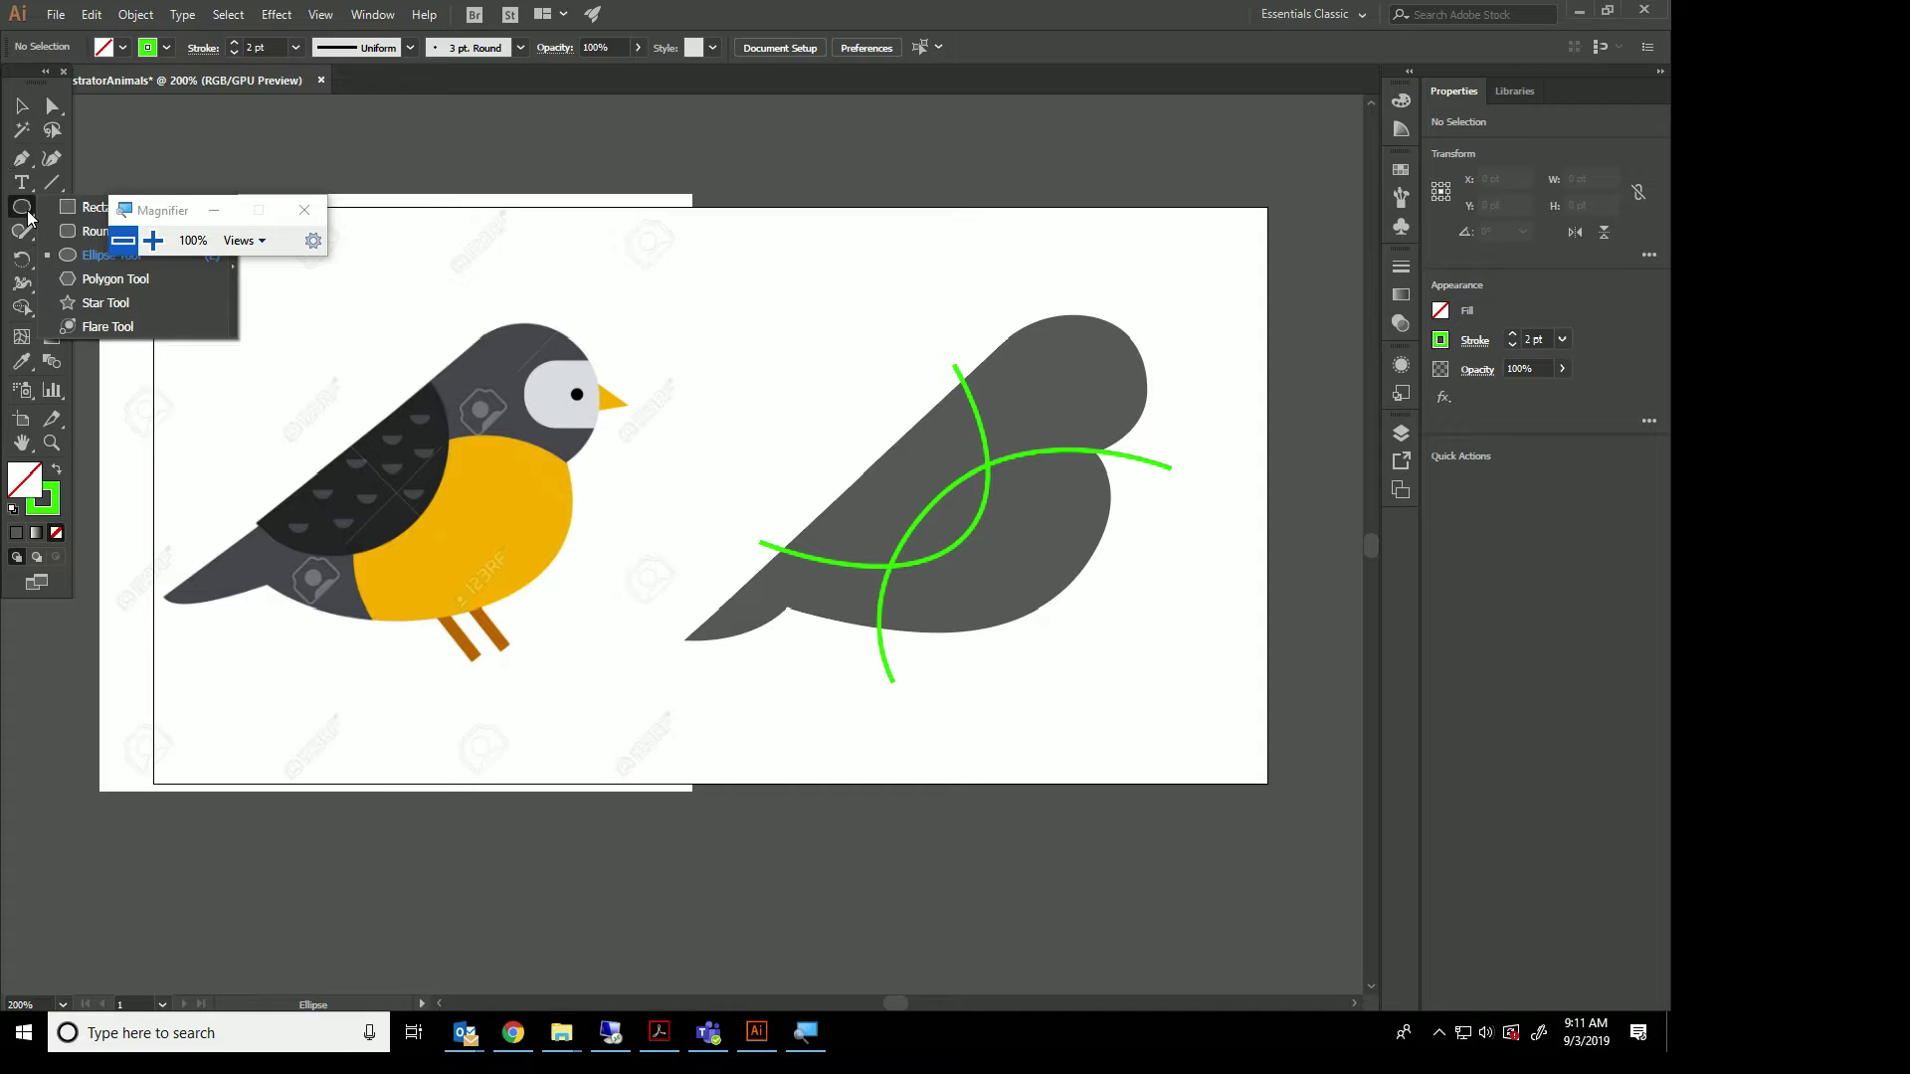
click(304, 210)
Draw a rectangle about 48.5 by 33.5 pt over the face, extending past the front of the head.
click(21, 211)
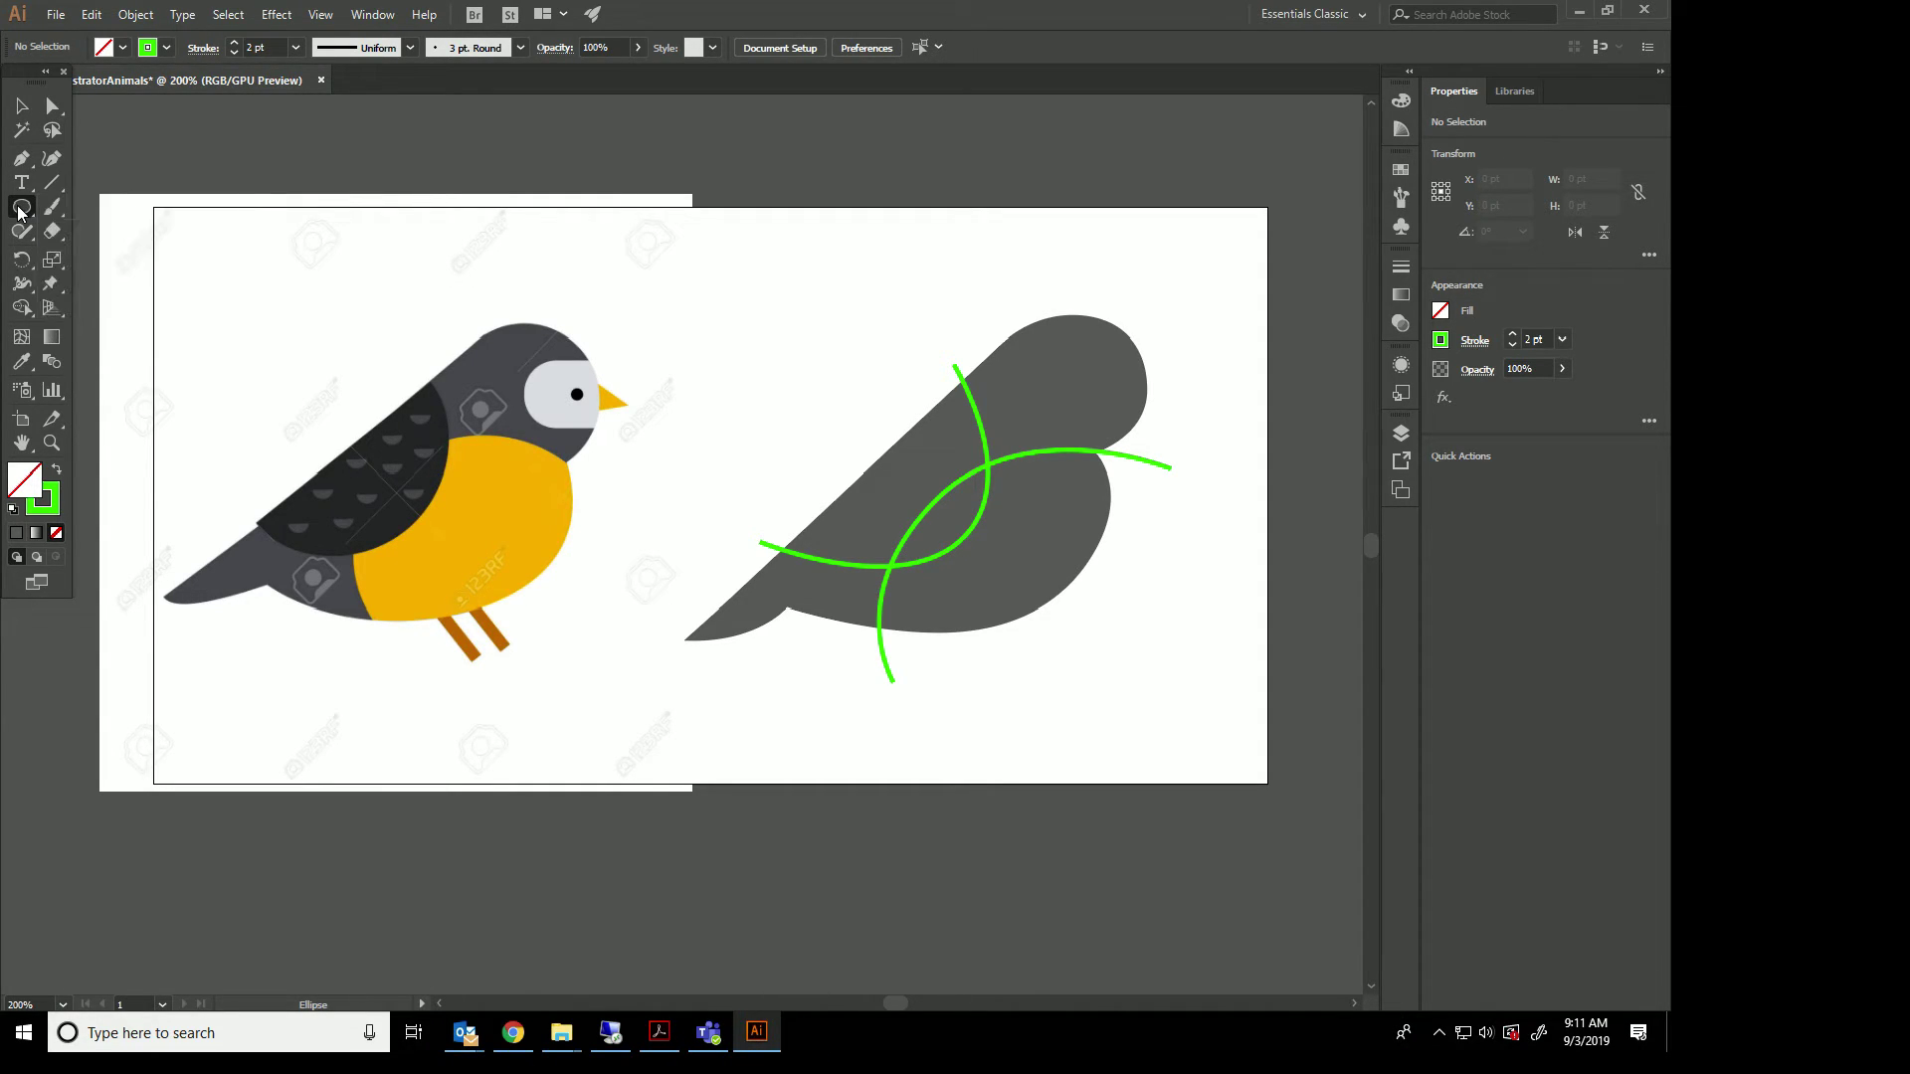
click(21, 209)
click(90, 206)
mouse_move(1162, 345)
mouse_down()
mouse_move(1066, 393)
mouse_move(1068, 413)
mouse_up()
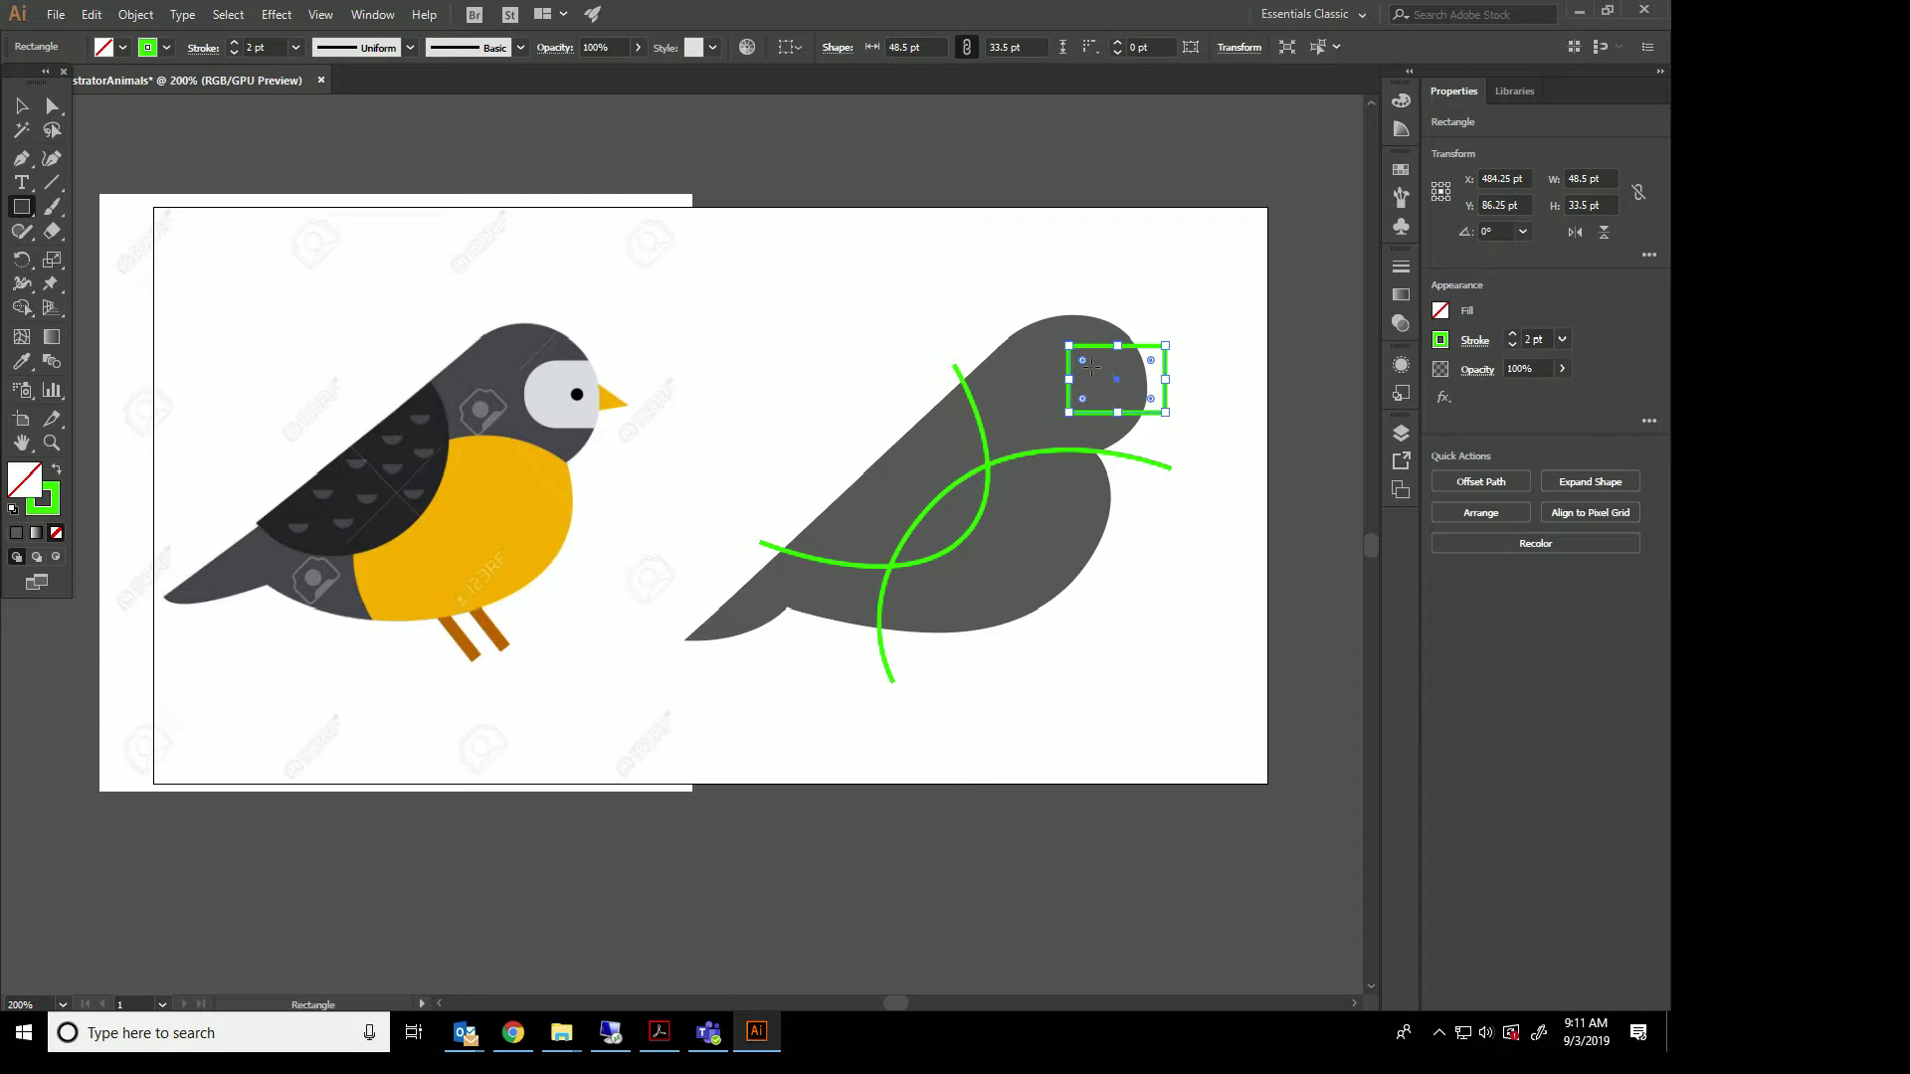
Fully round only the two corners of the face rectangle inside the head, with a 16.75 pt radius.
drag(1084, 362, 1170, 379)
key(ctrl+z)
click(53, 105)
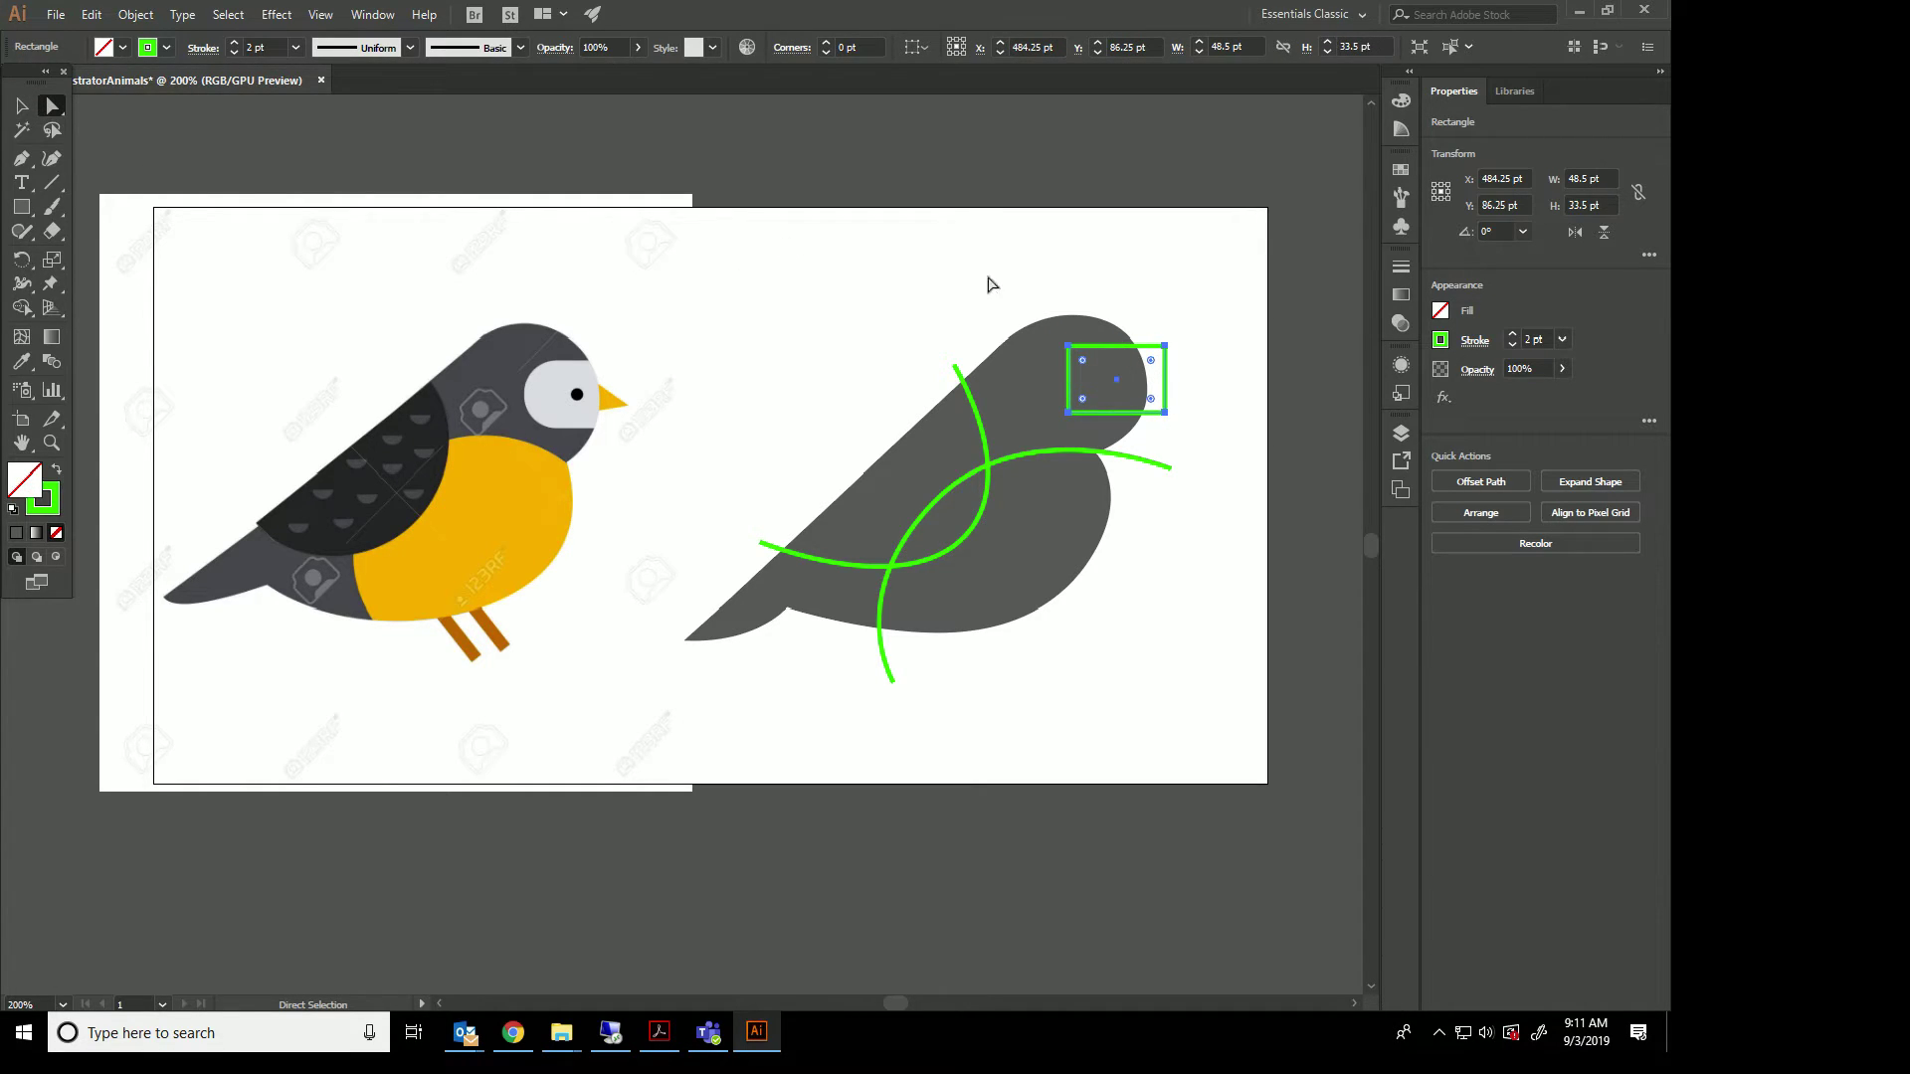
drag(1083, 421, 1144, 376)
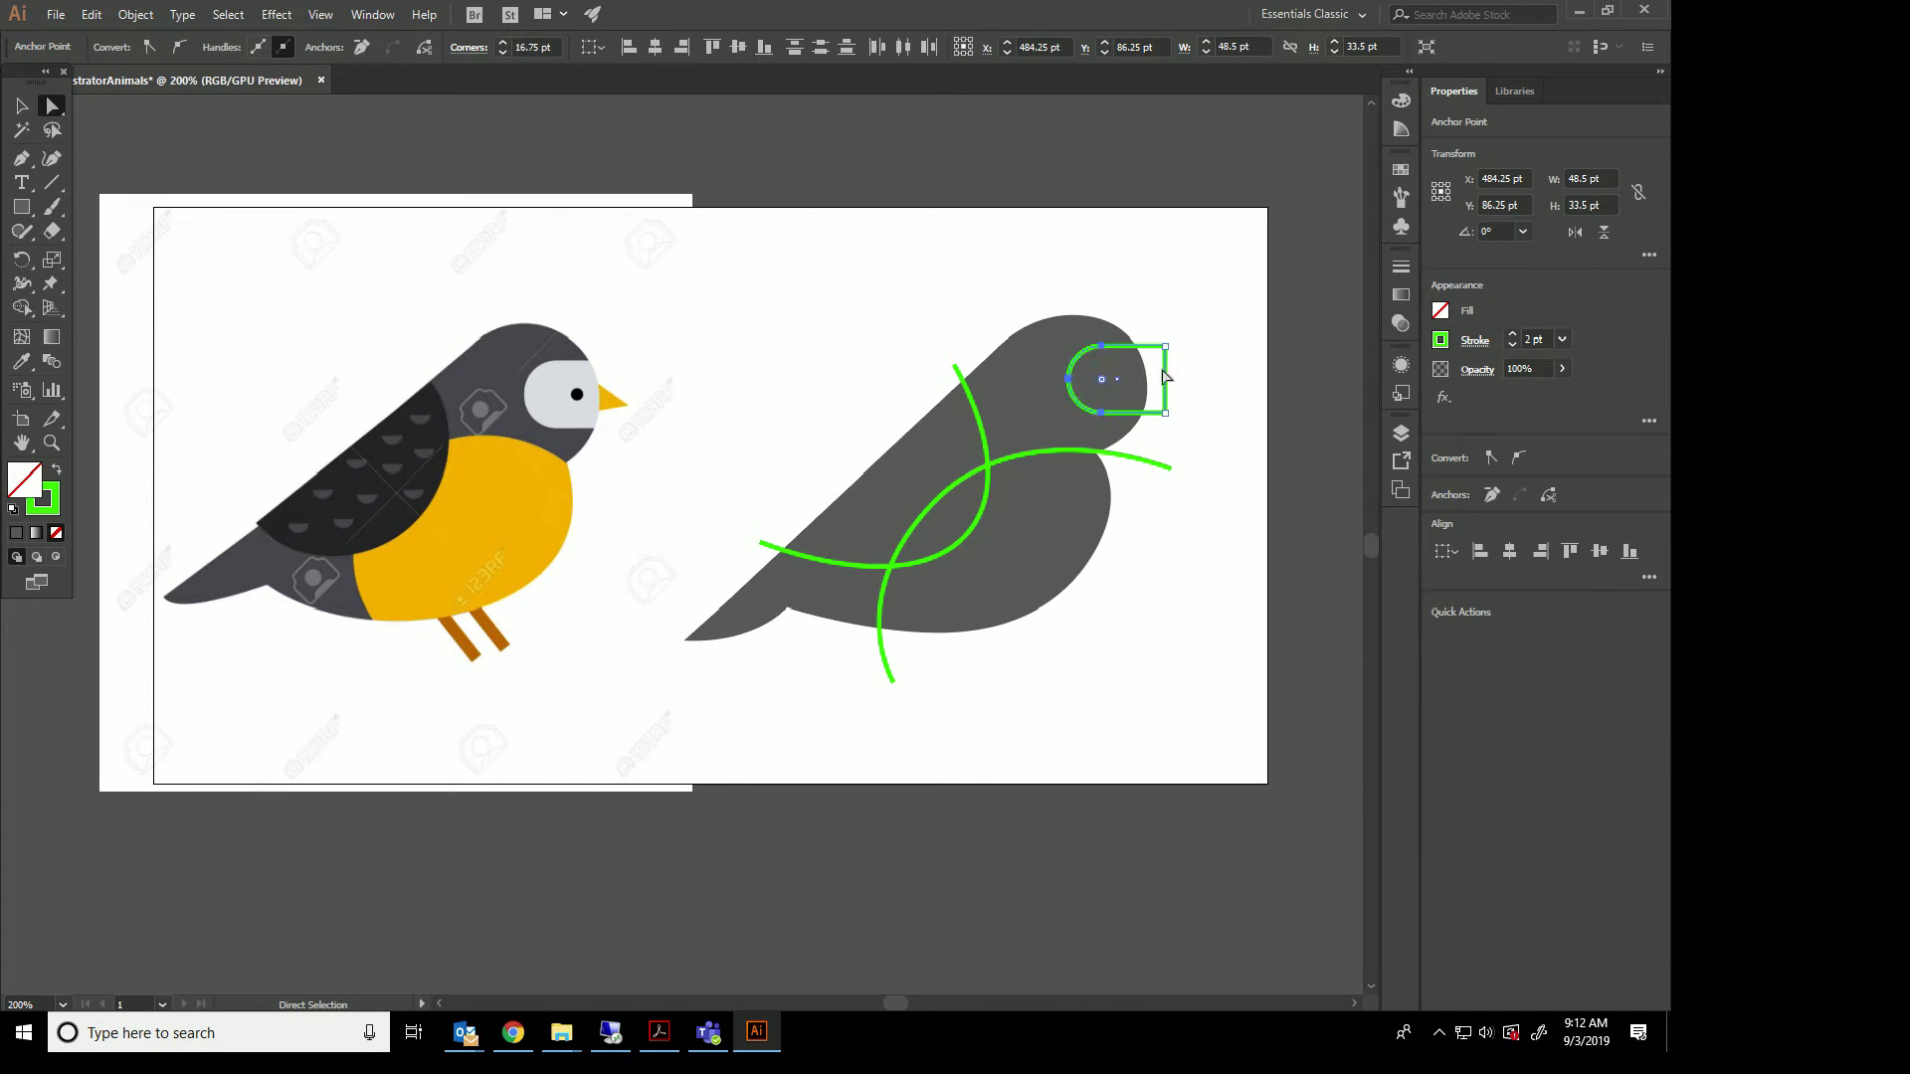
click(1232, 378)
click(21, 105)
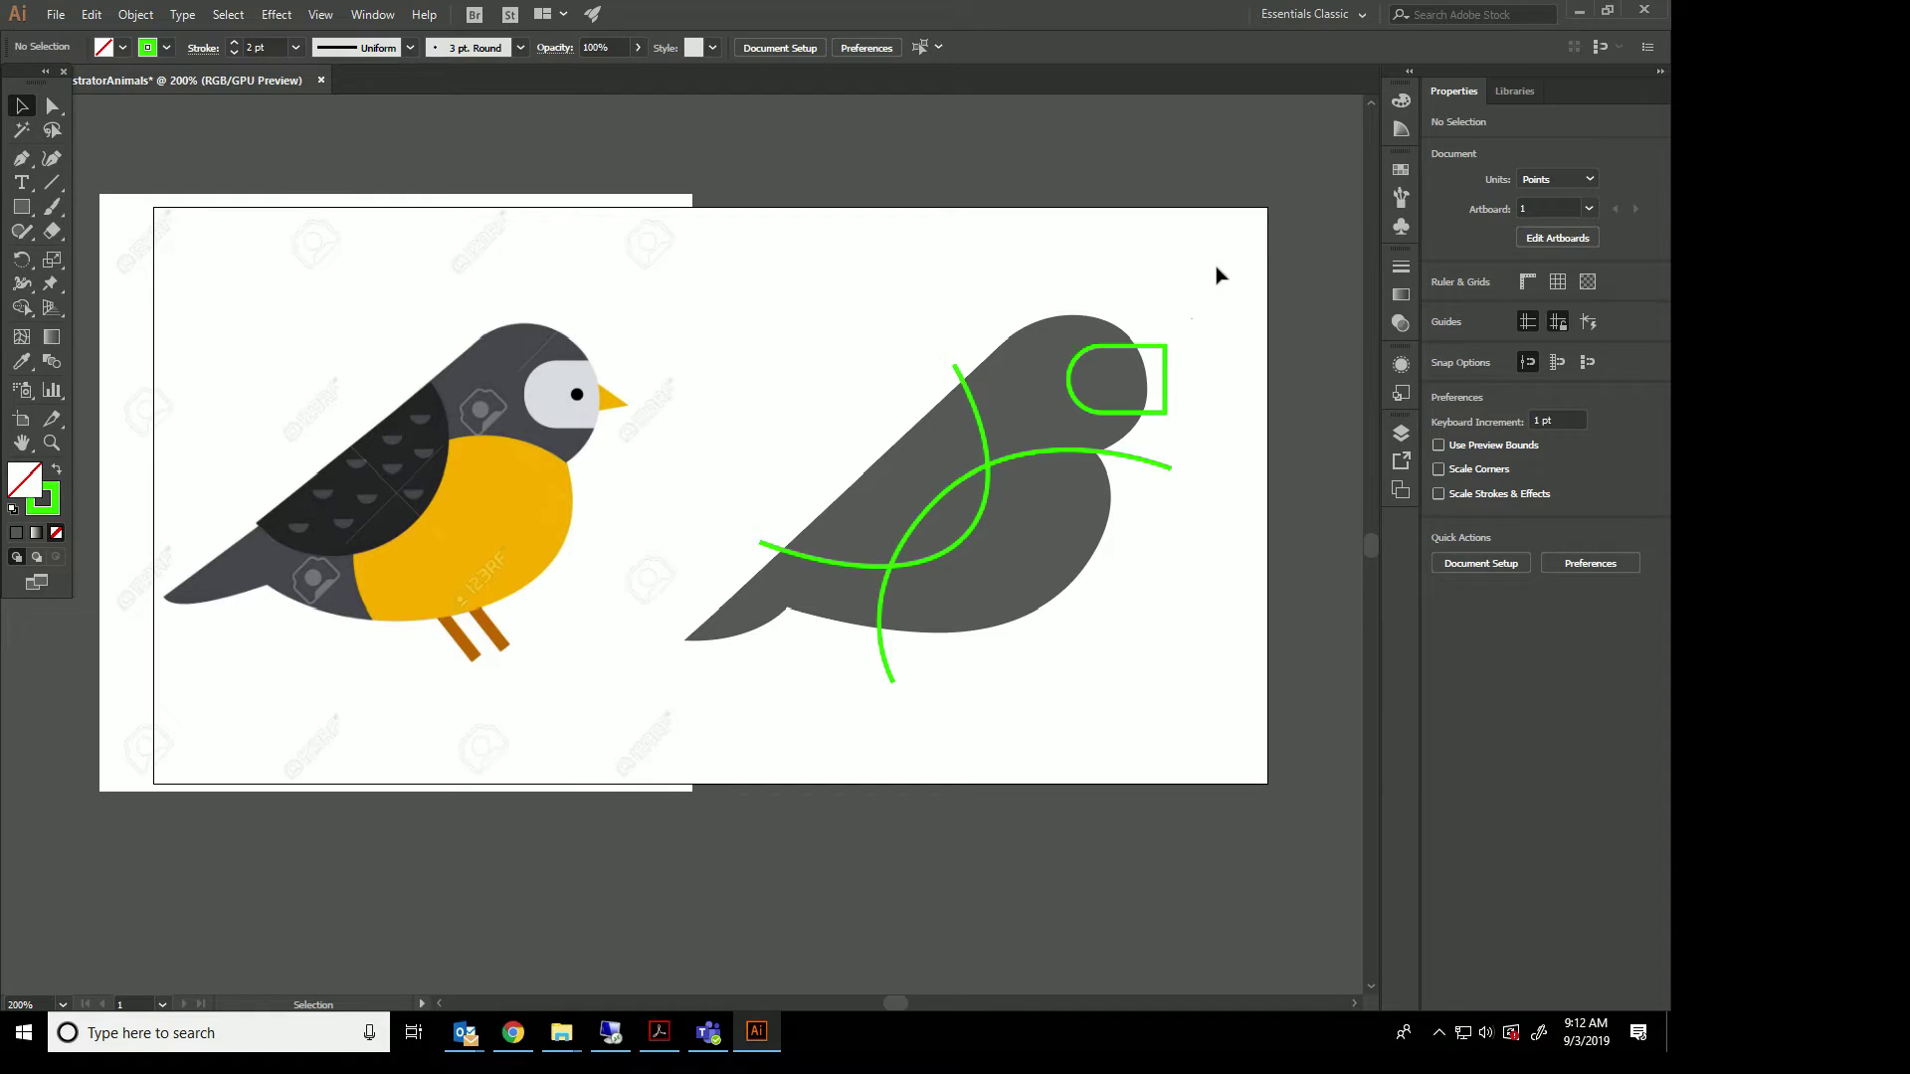
Unlock the bird silhouette's path in Layer 1 and select the silhouette.
click(1401, 434)
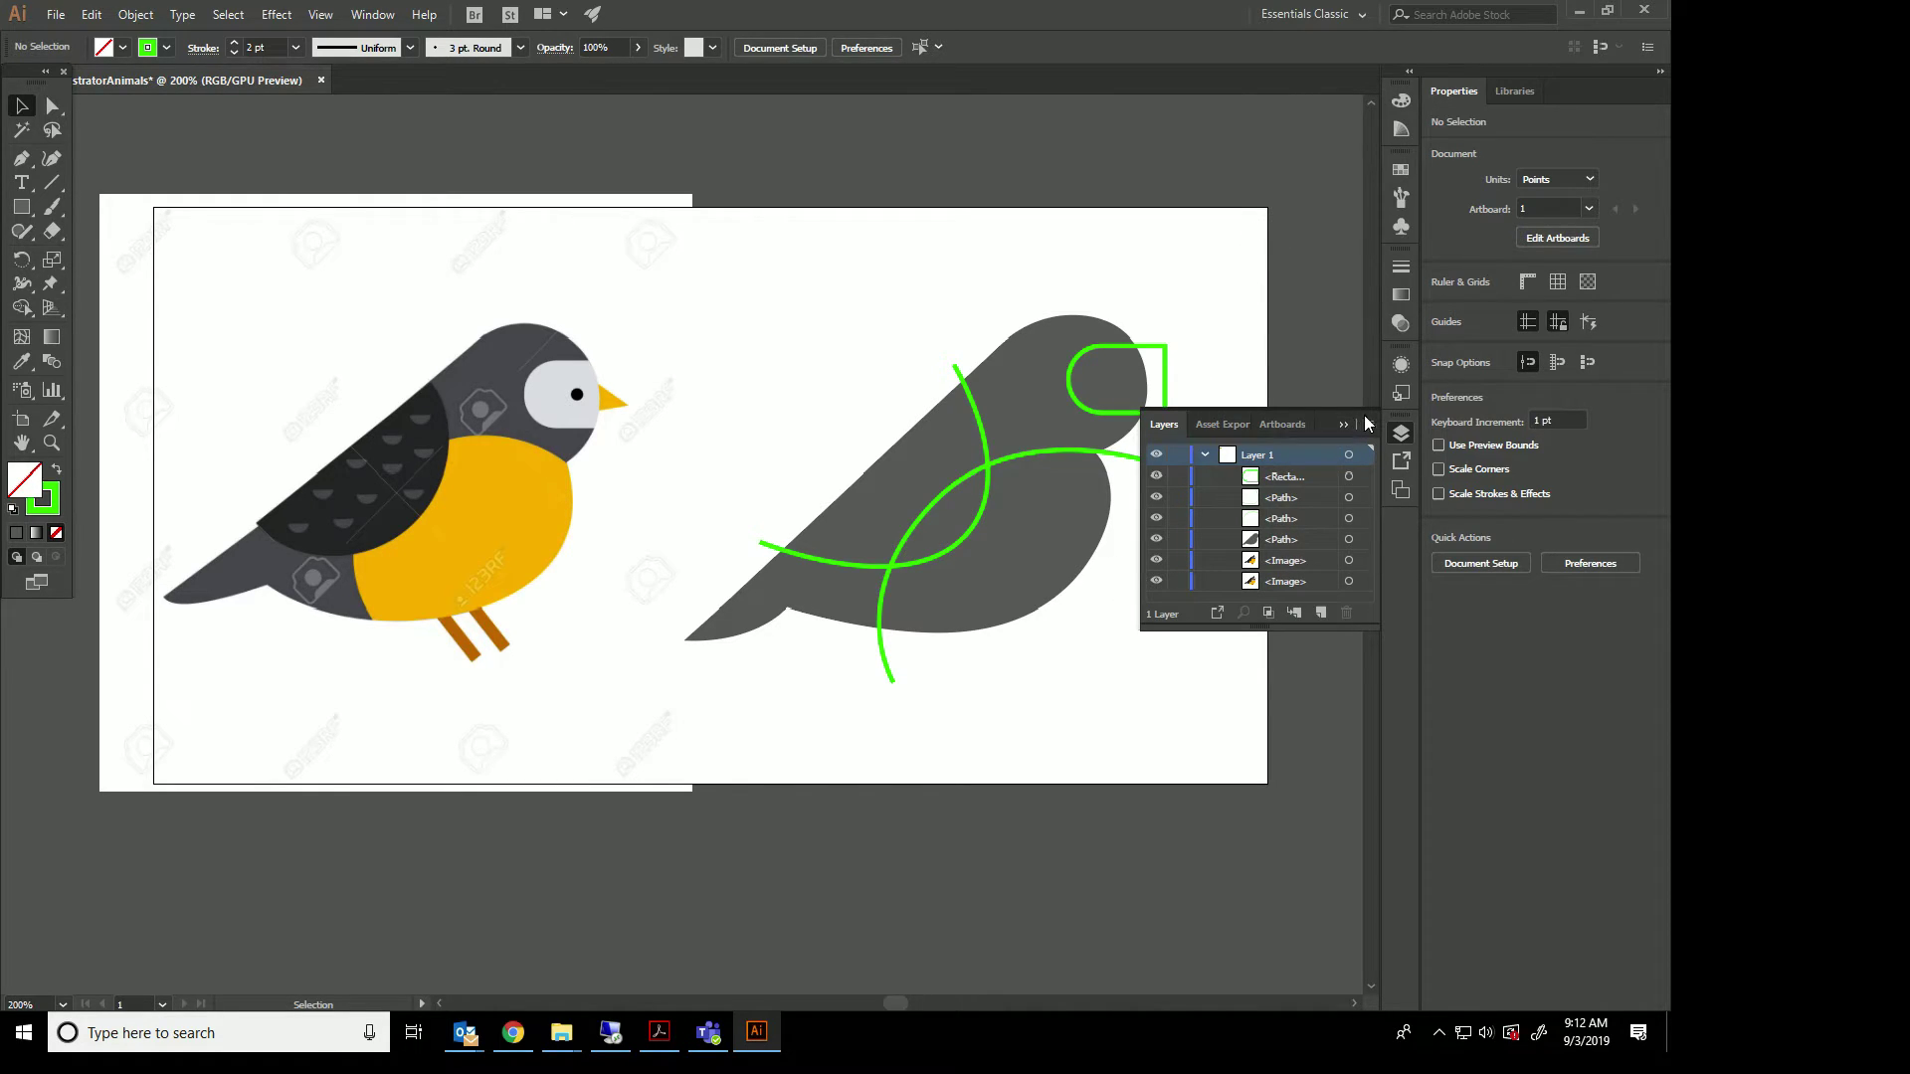
click(1407, 436)
click(1050, 373)
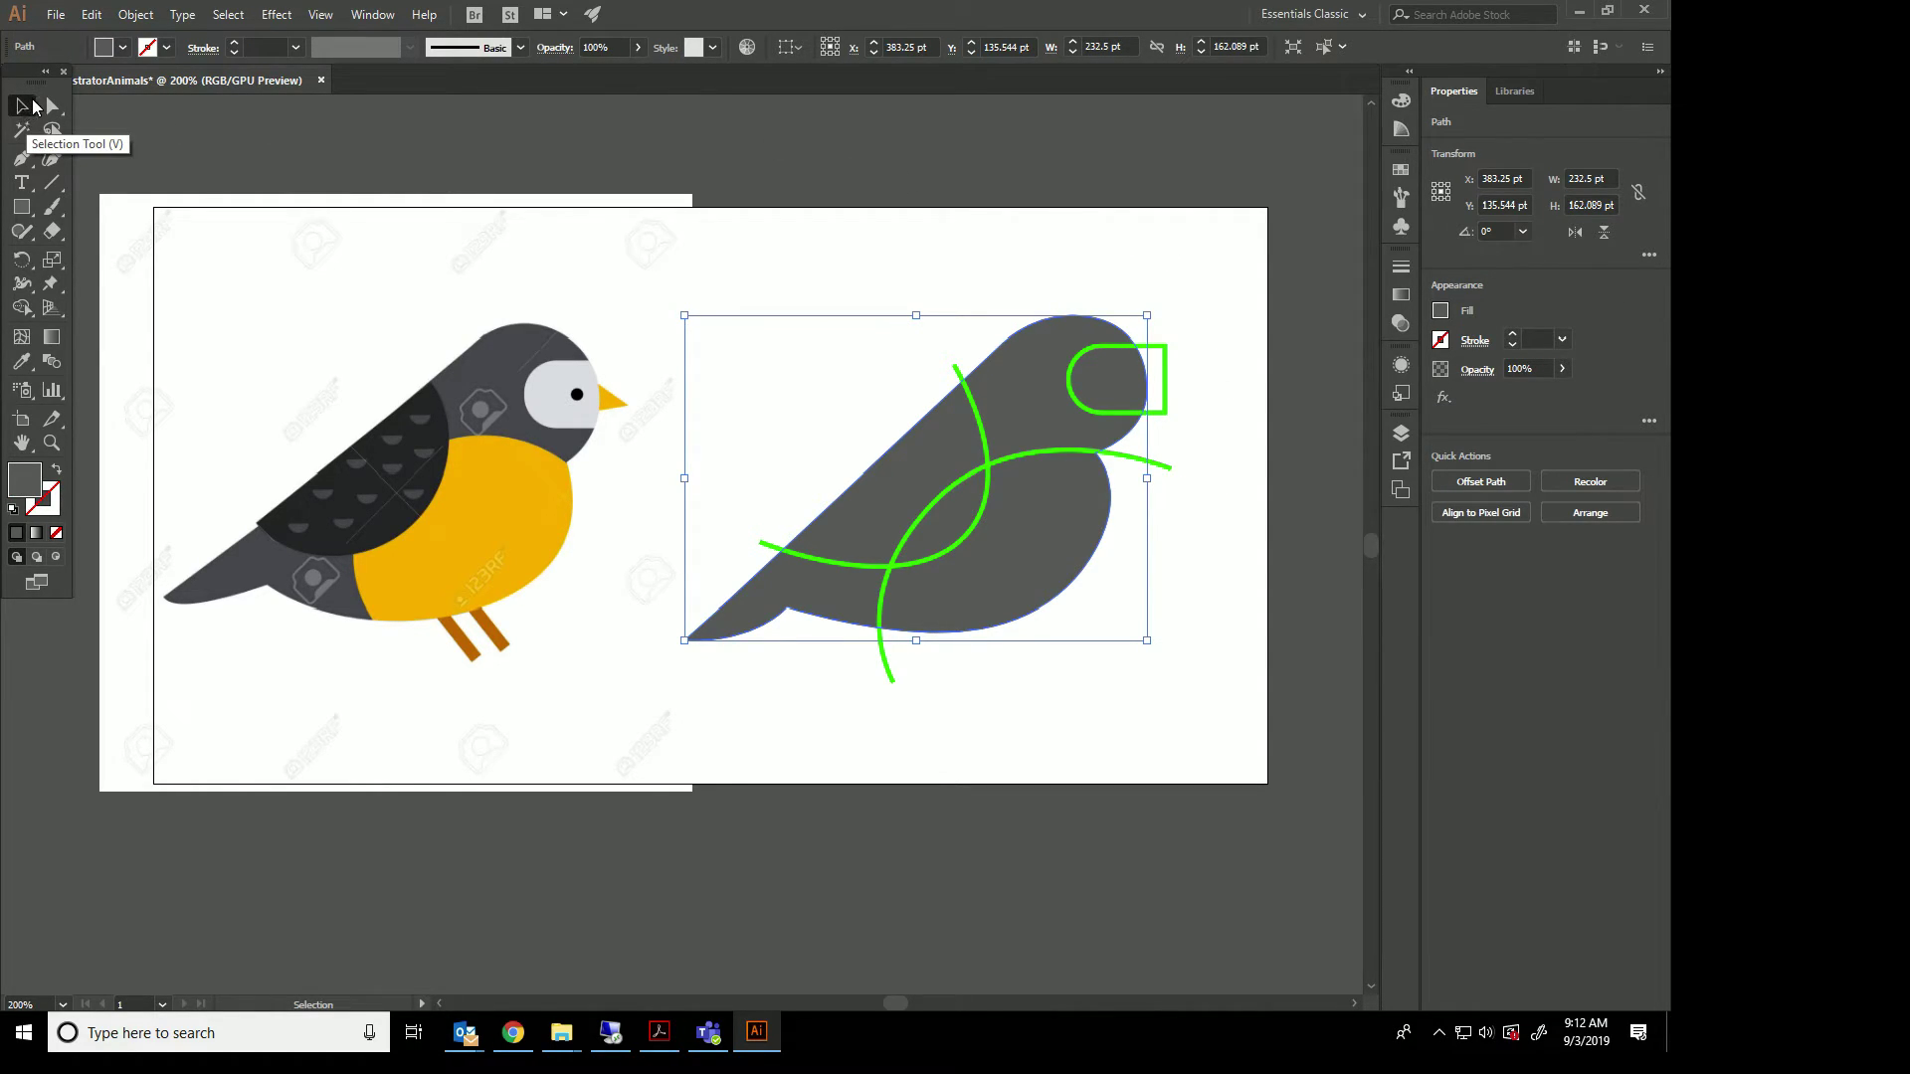
Divide the silhouette with Shape Builder into face patch, breast and wing, merging the overlap of the two curves into the wing.
mouse_move(1235, 275)
mouse_down()
mouse_move(953, 605)
mouse_move(768, 779)
mouse_up()
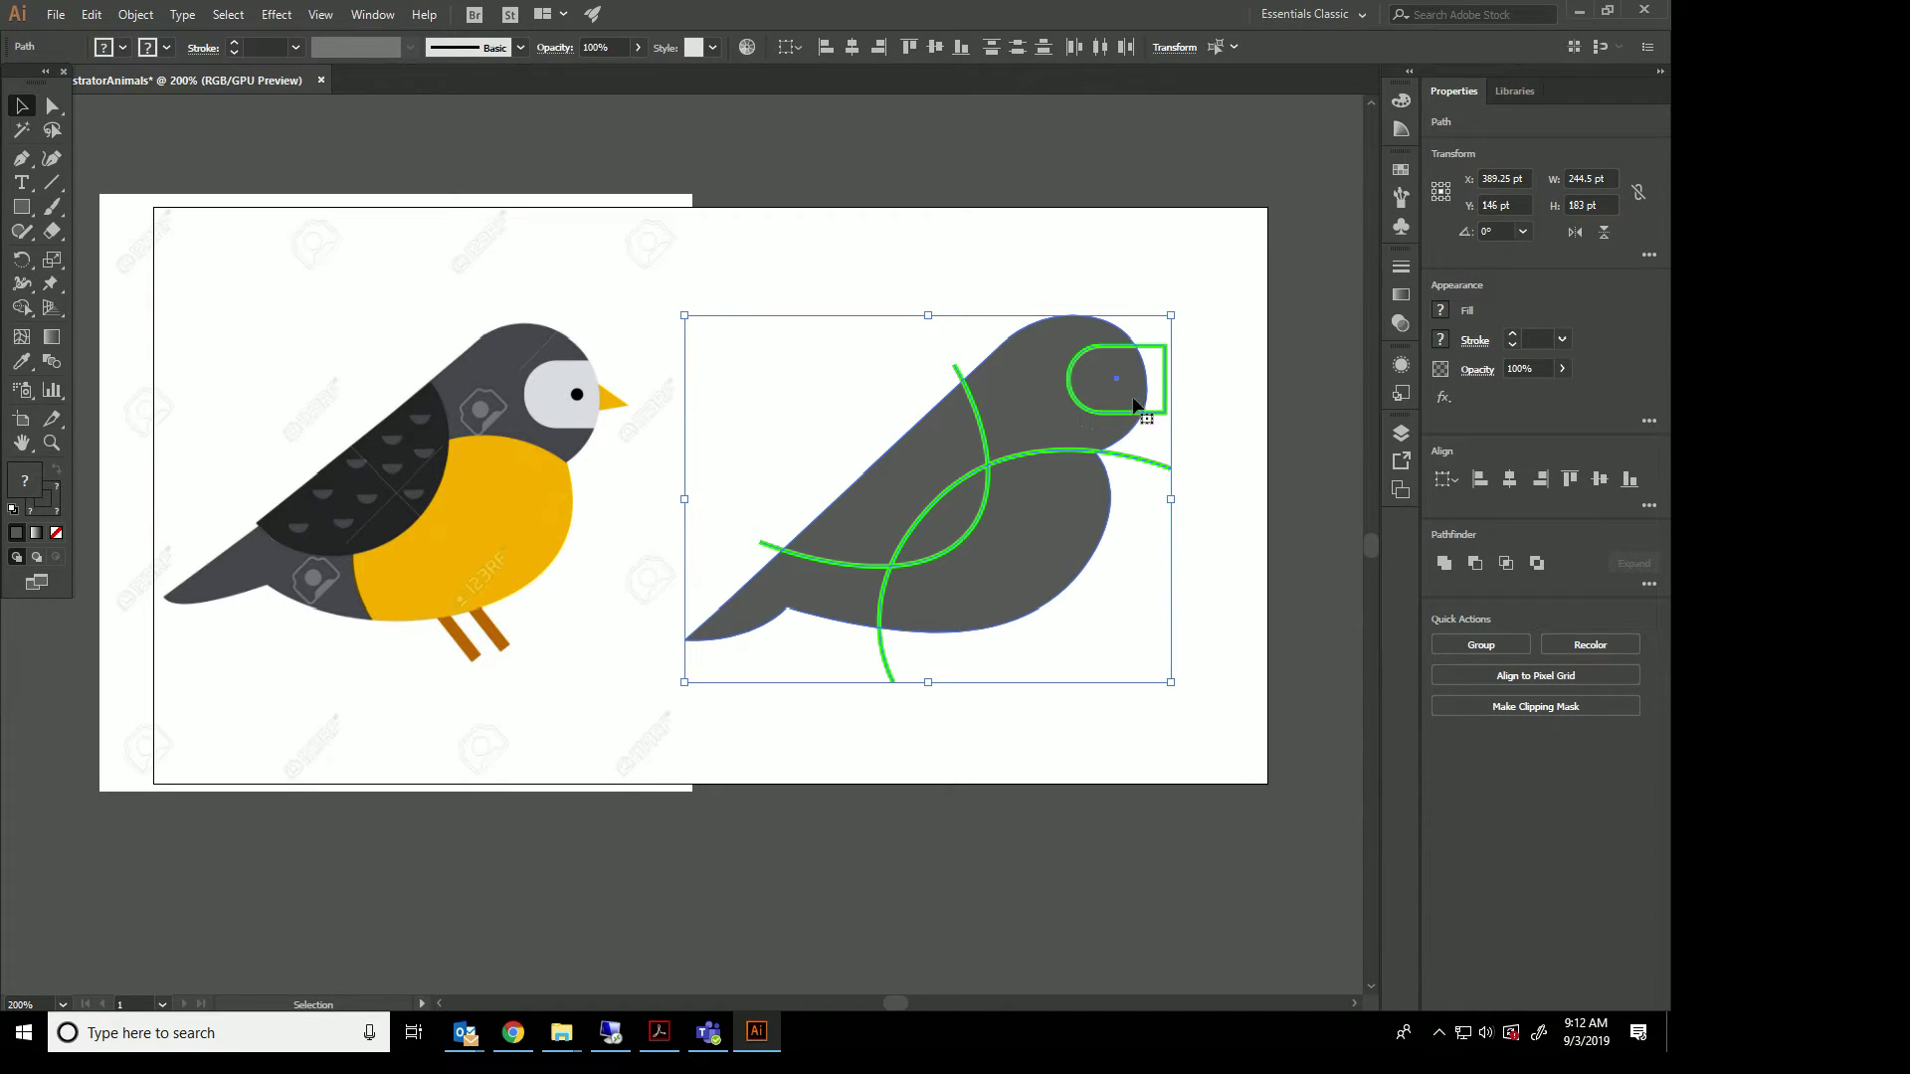
click(22, 308)
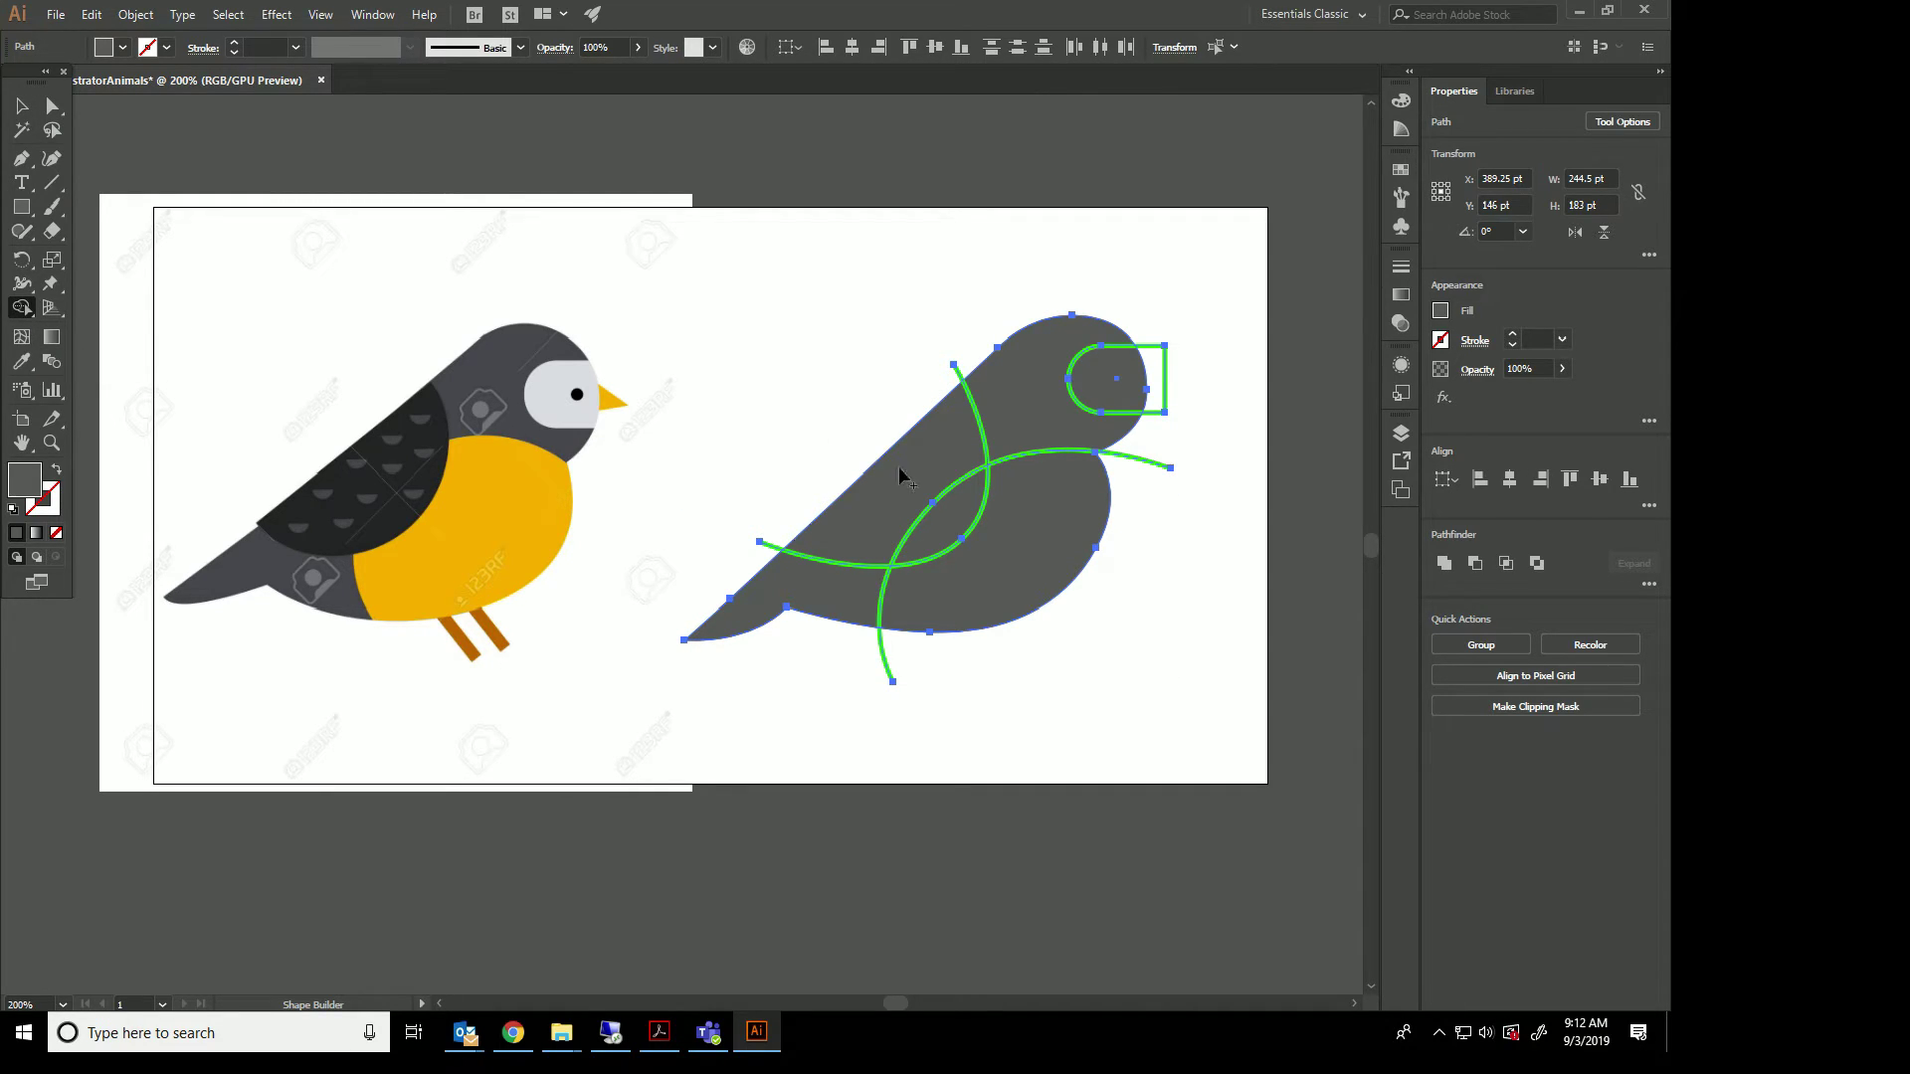
click(1106, 378)
click(1040, 562)
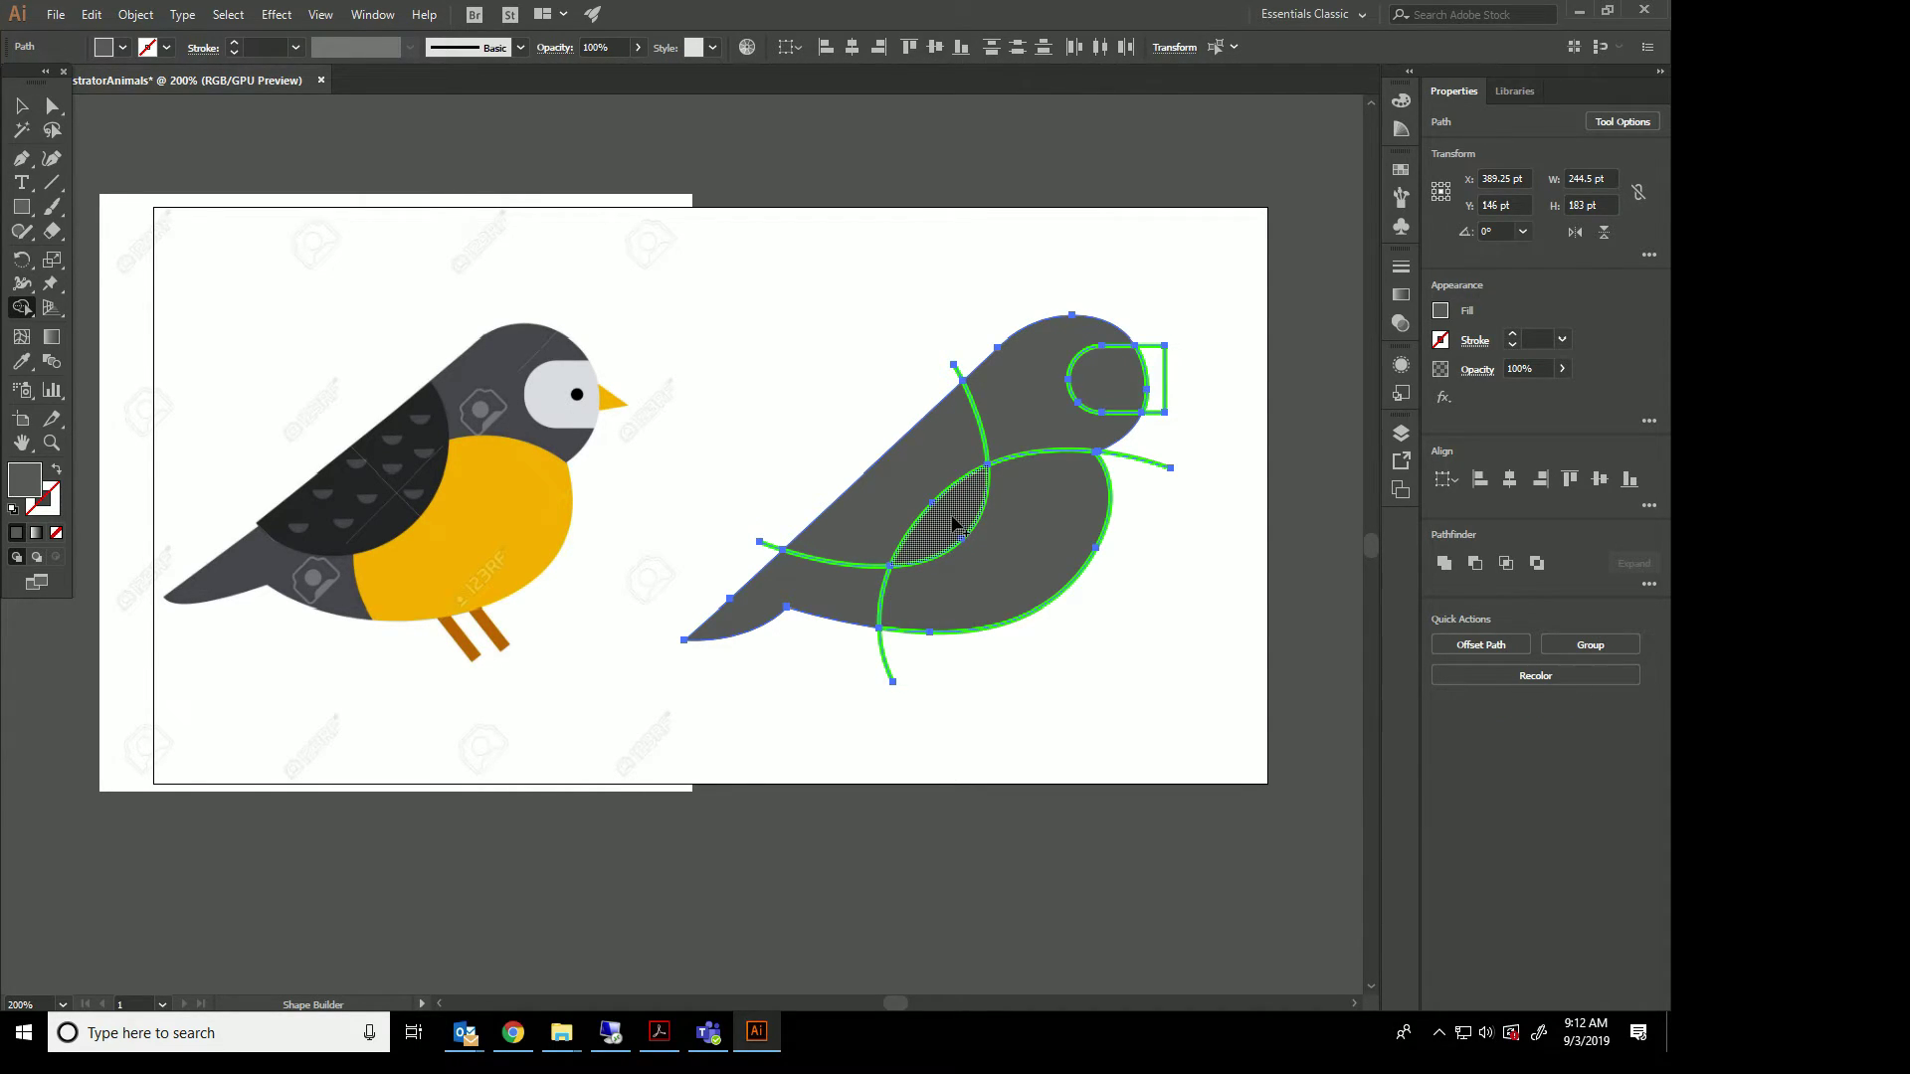
drag(953, 524, 929, 482)
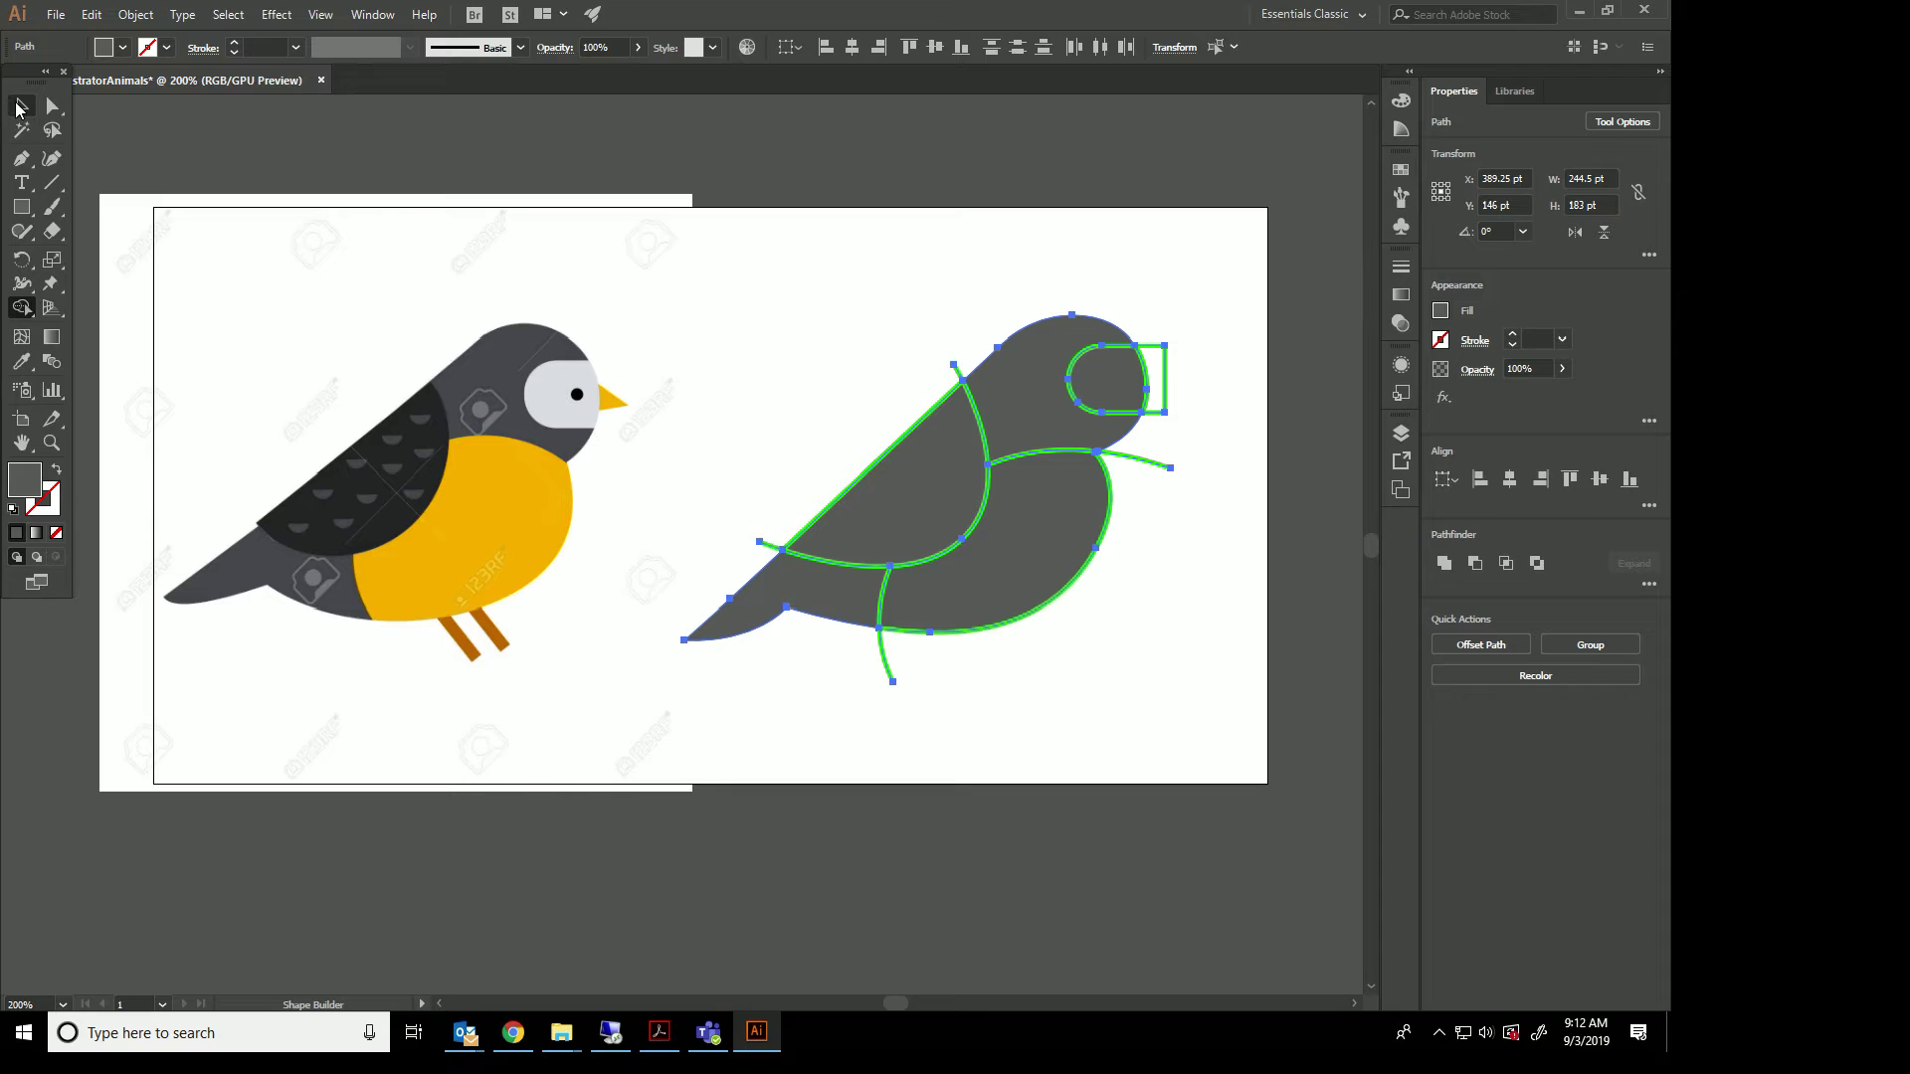
Delete the leftover green pieces outside the silhouette at the back, tail, belly, neck and face.
click(20, 106)
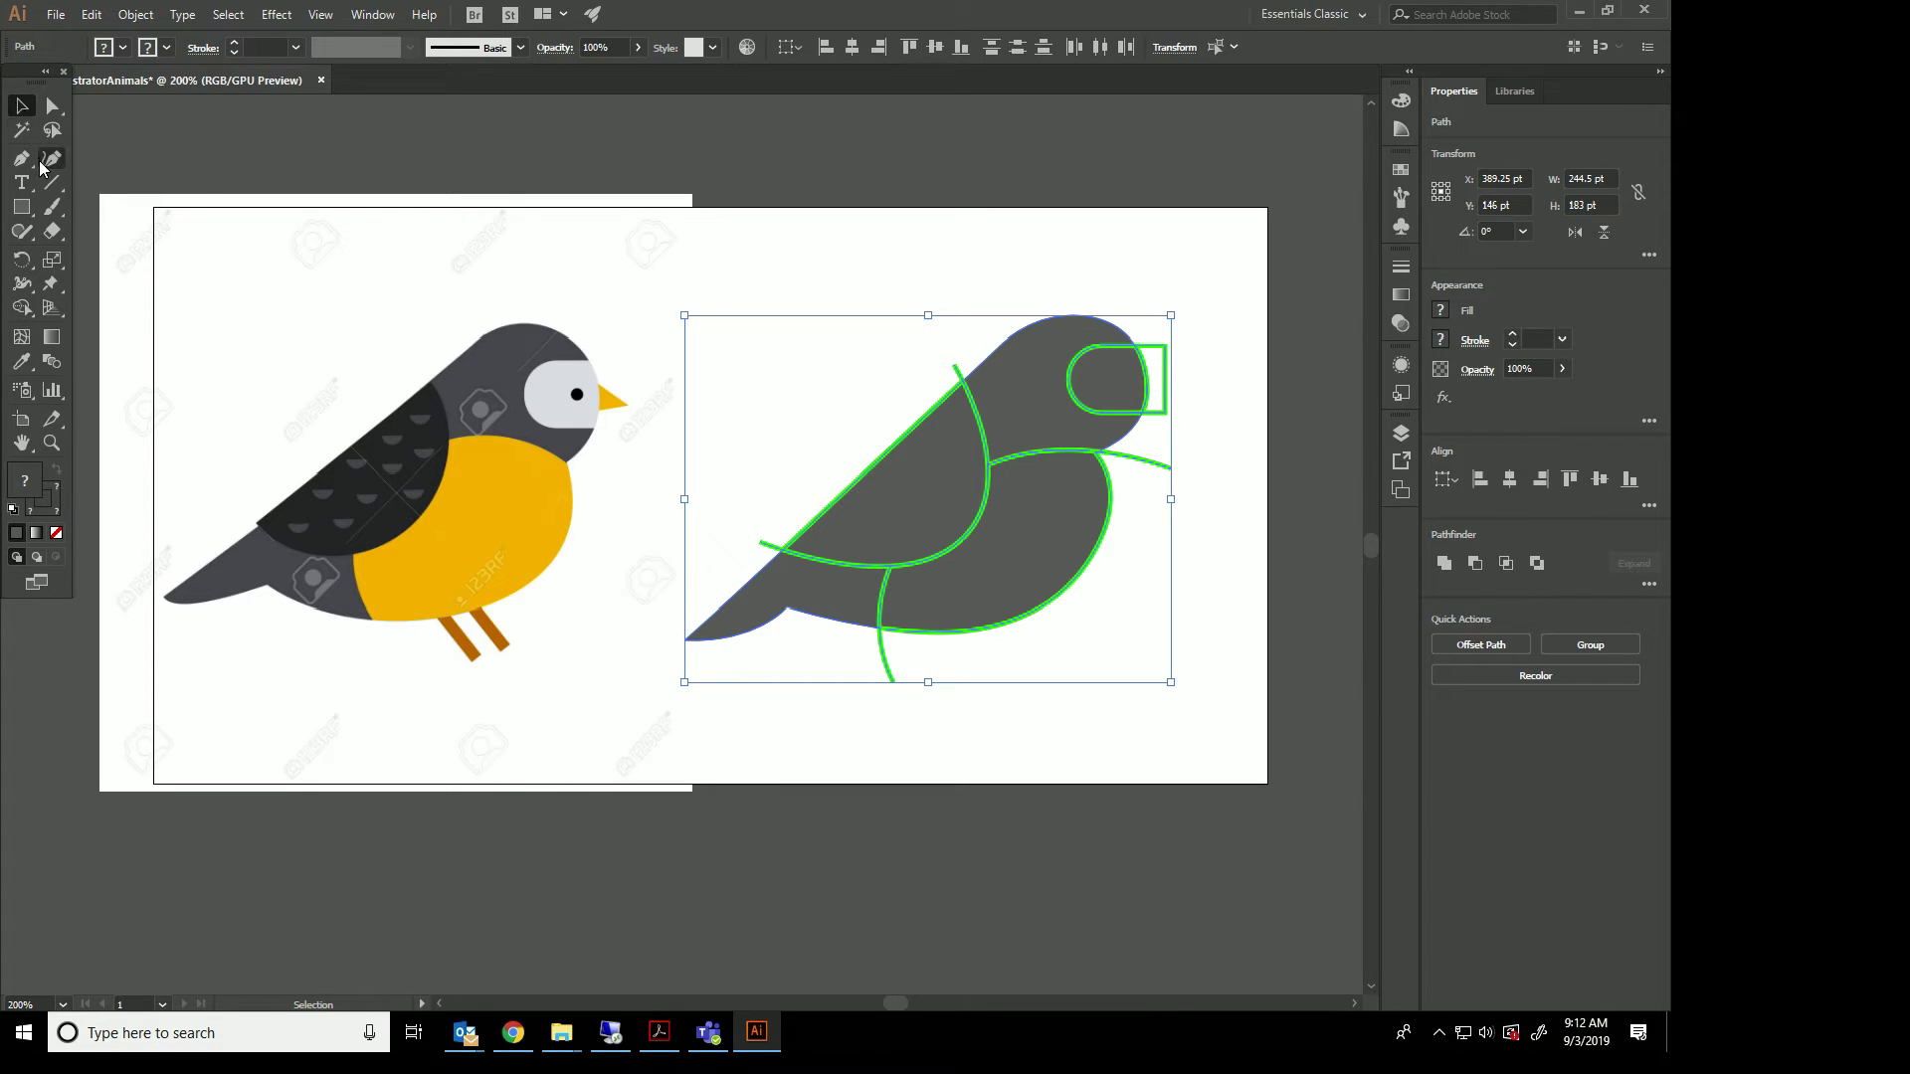
click(1018, 260)
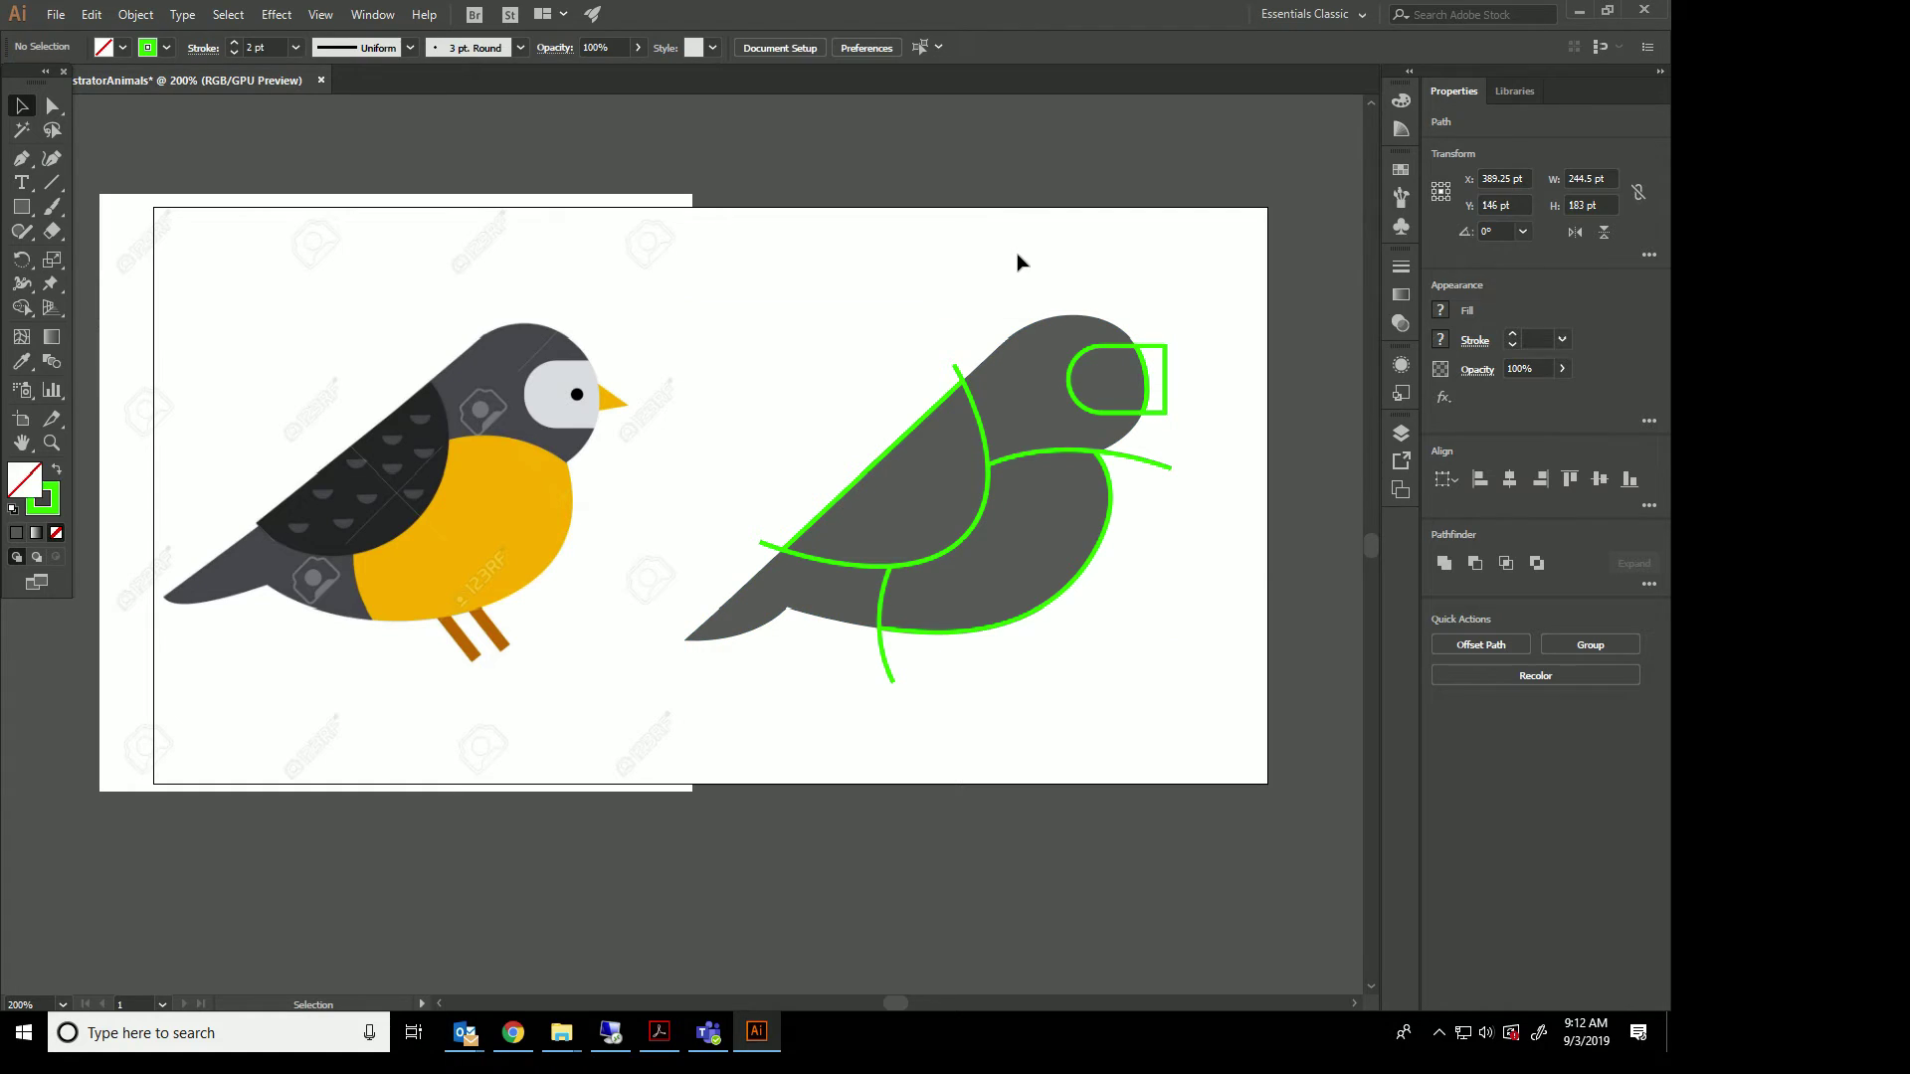
click(956, 374)
drag(785, 537, 764, 555)
drag(910, 645, 875, 696)
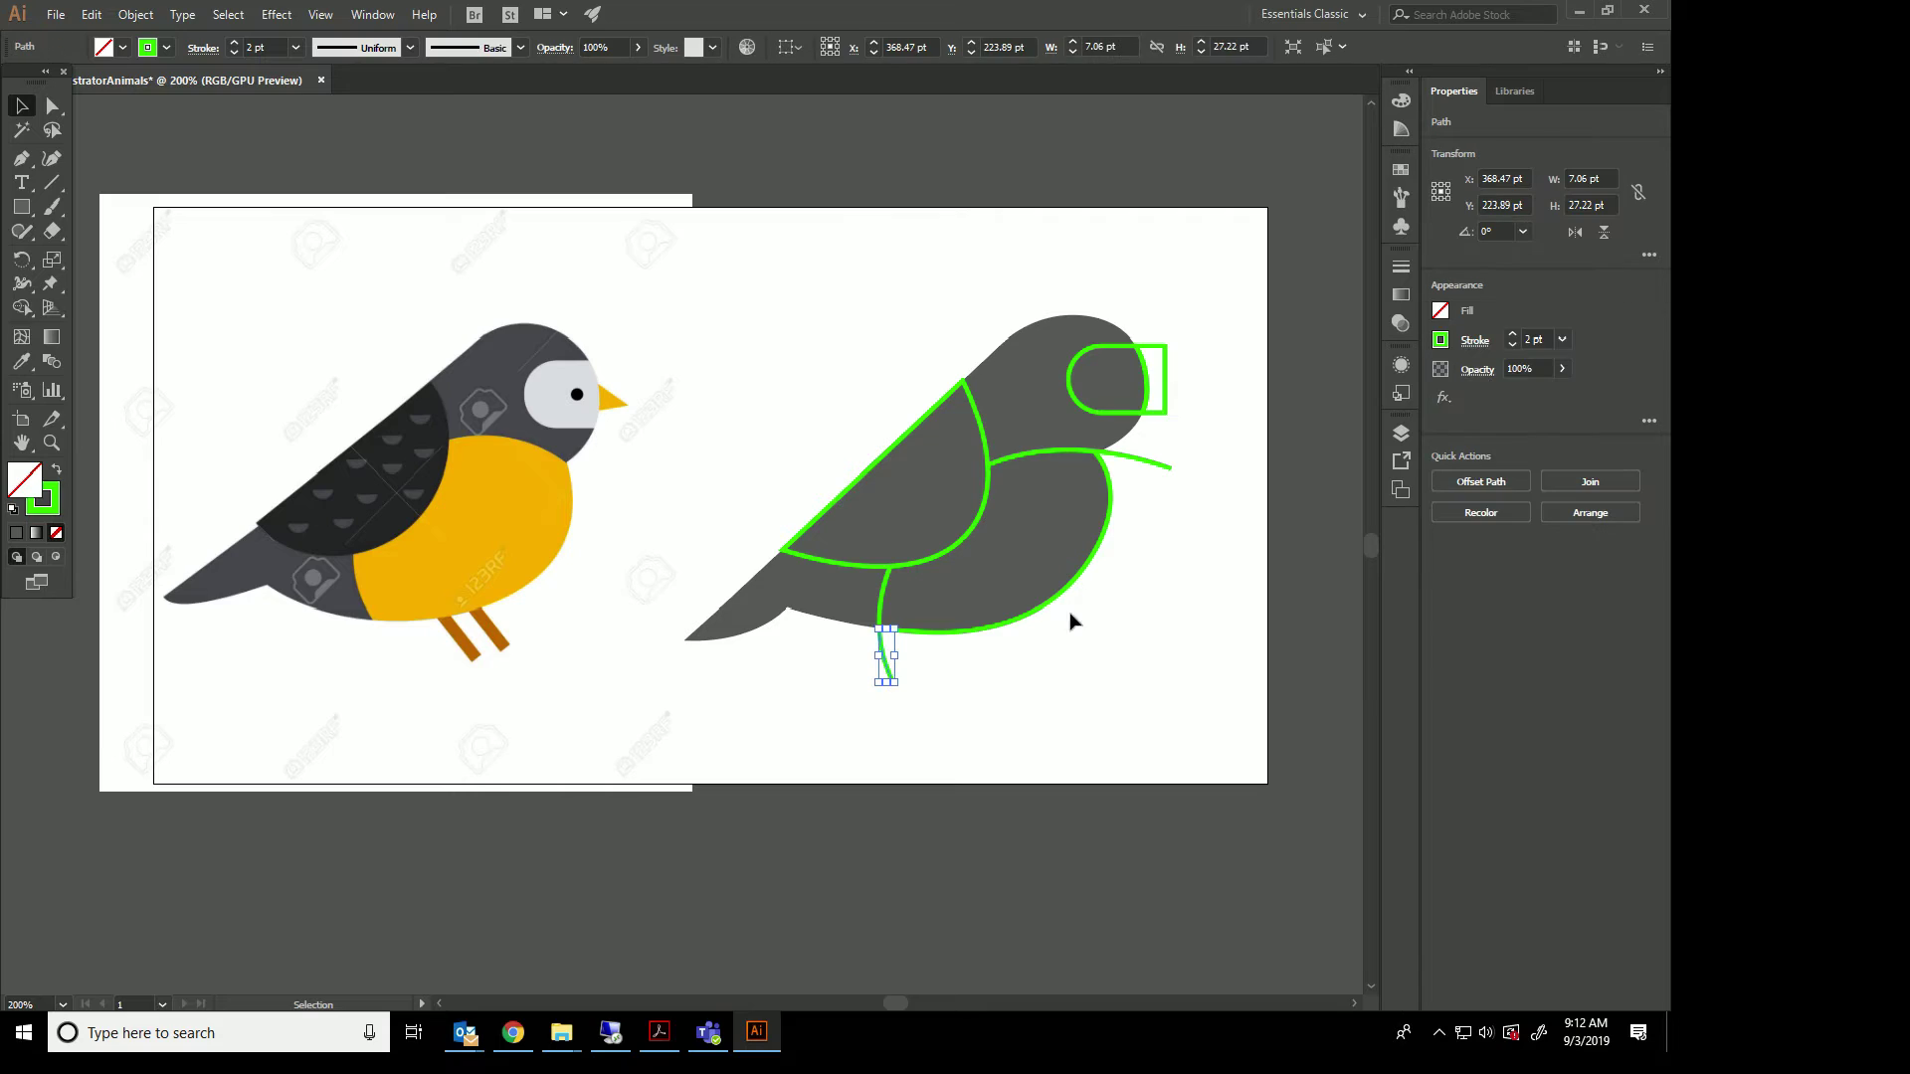
key(Delete)
click(1162, 469)
key(Delete)
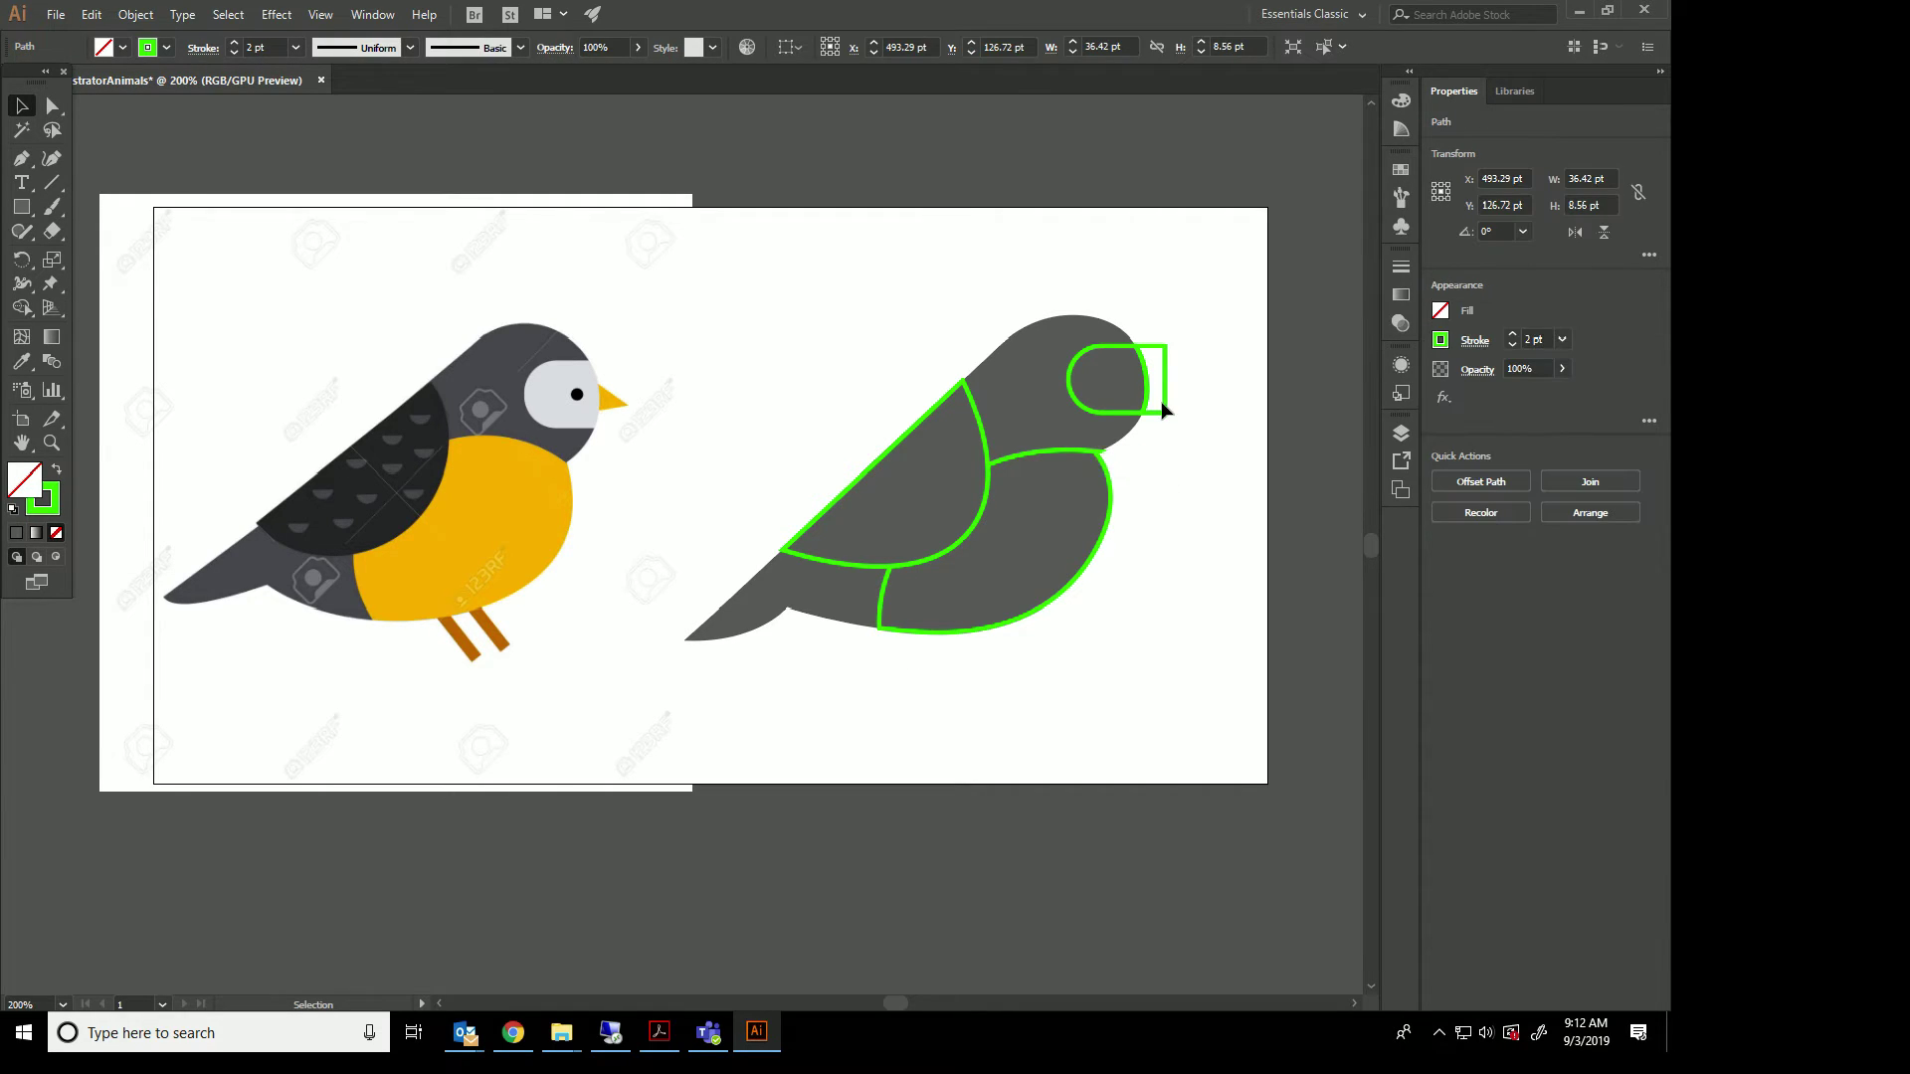
click(1166, 405)
key(Delete)
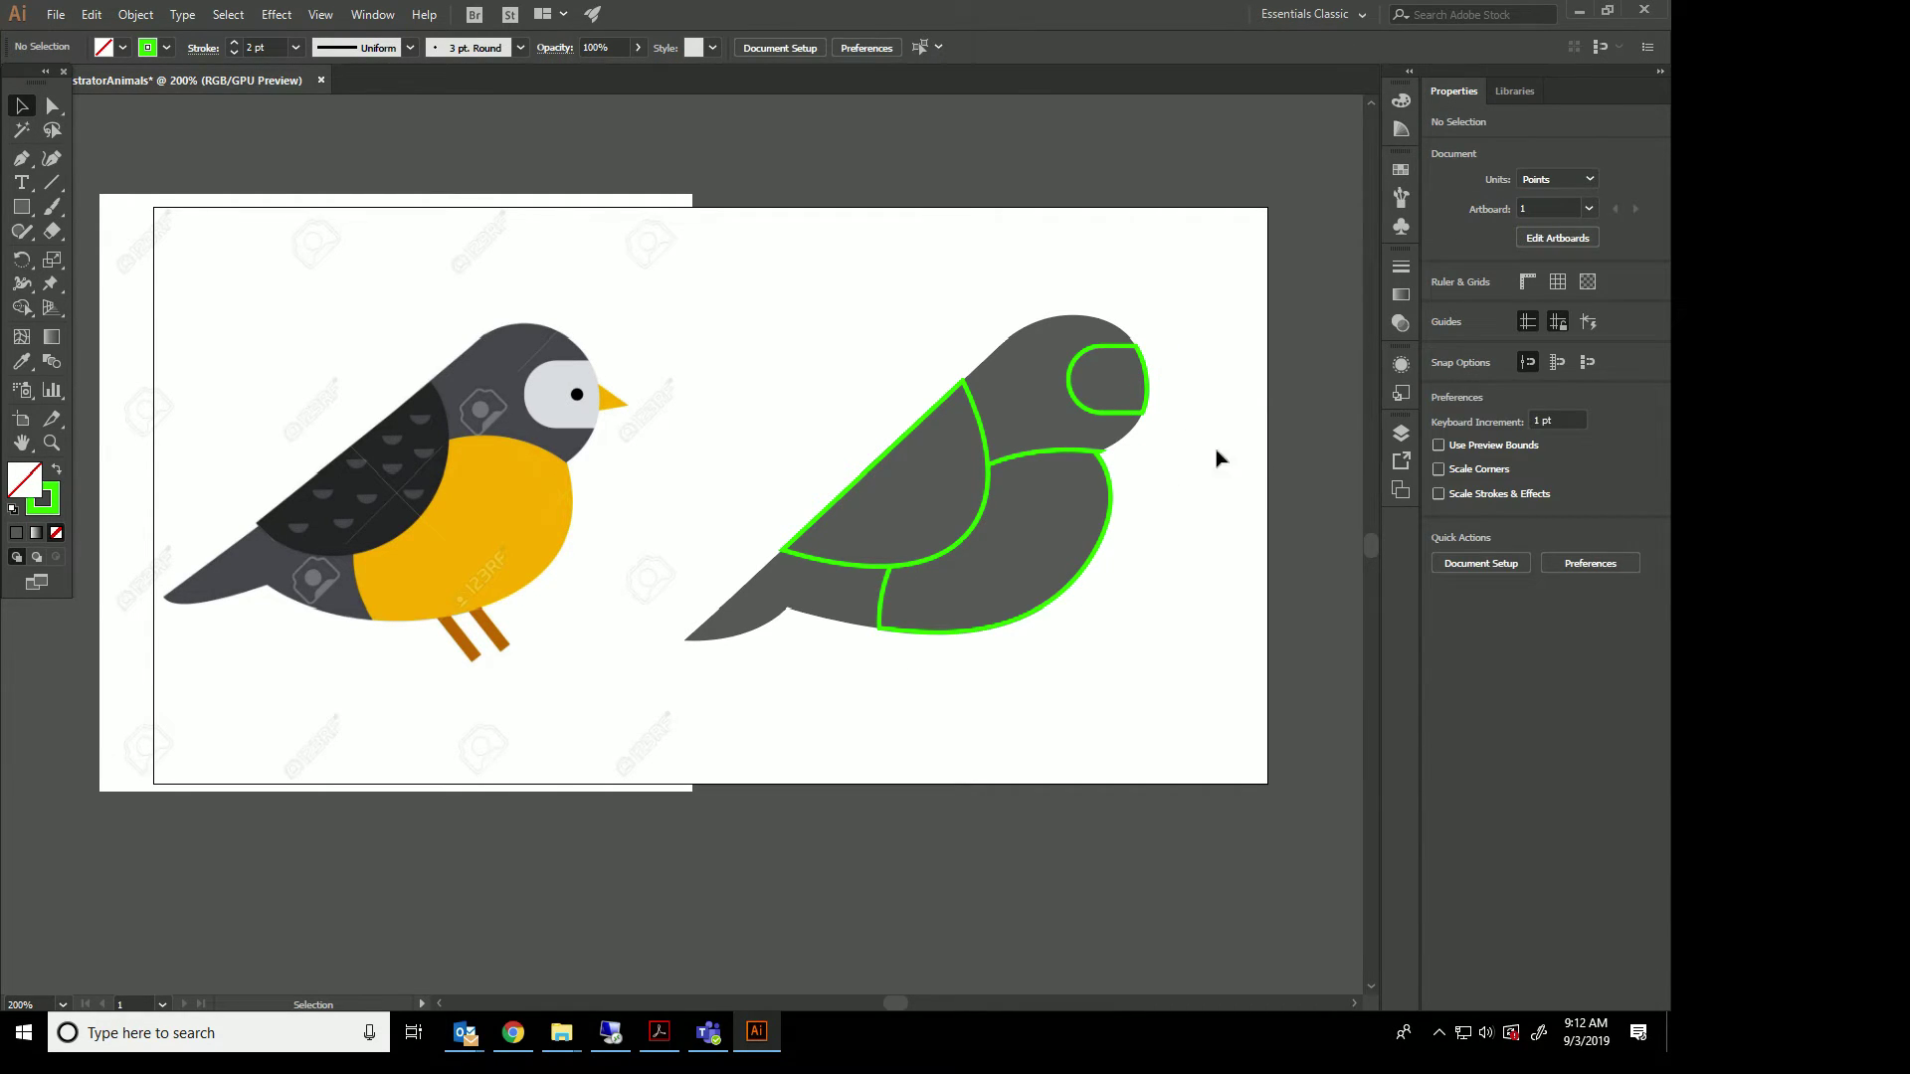
Remove the stroke from the face patch and fill it with light gray.
click(1124, 367)
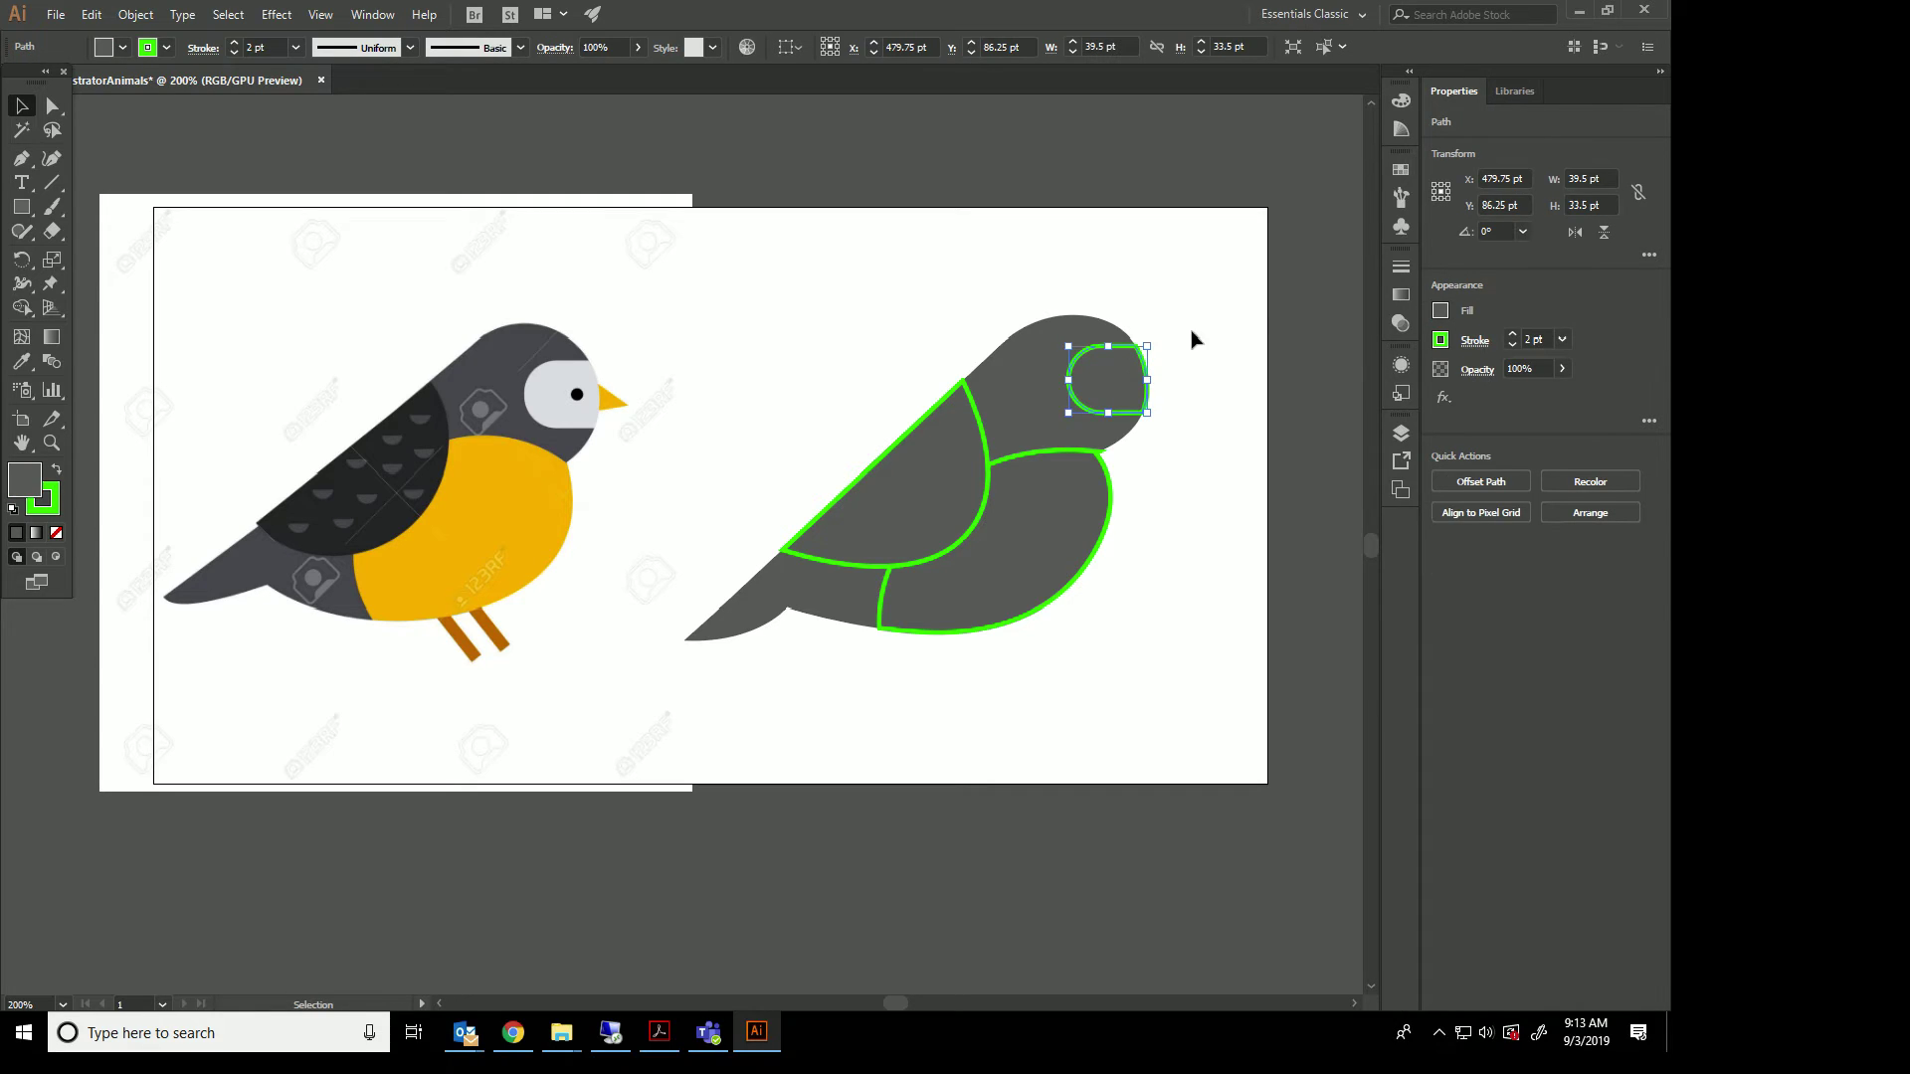
click(1442, 341)
click(1225, 411)
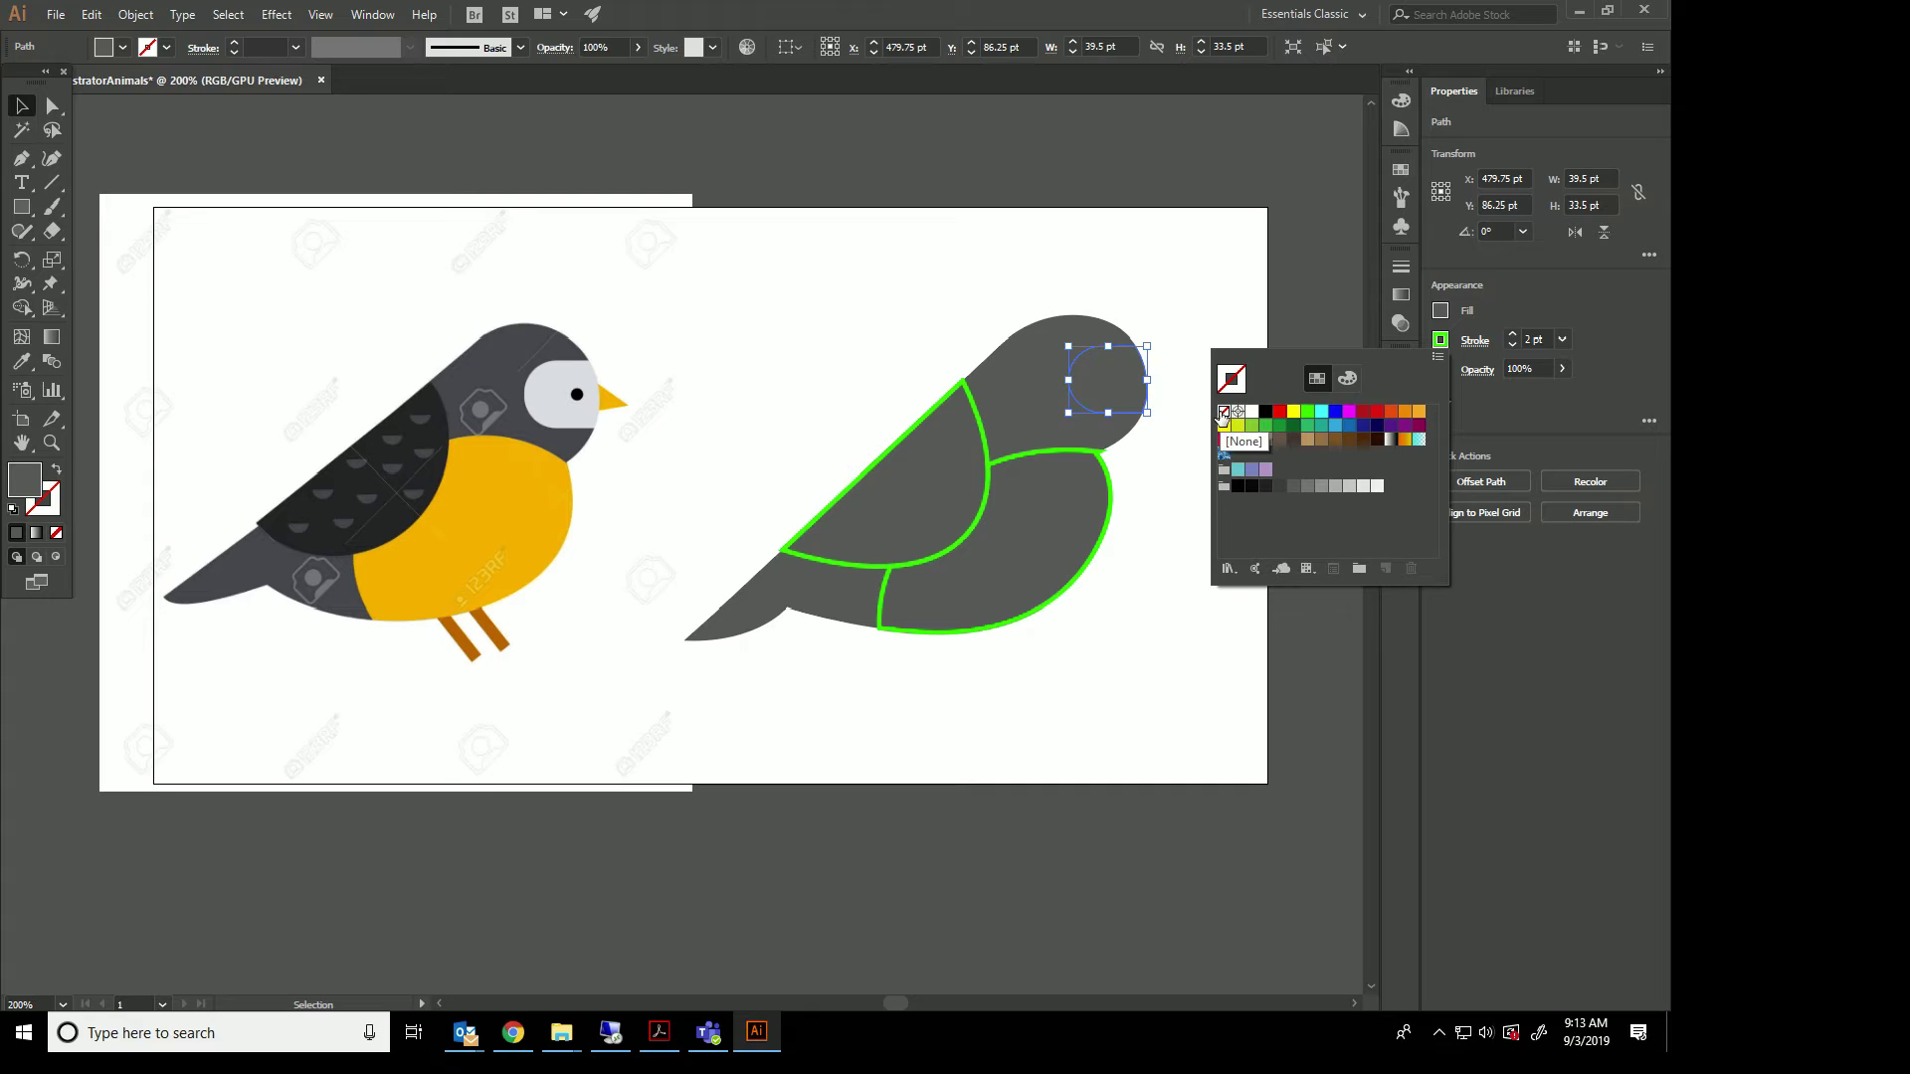
click(1441, 313)
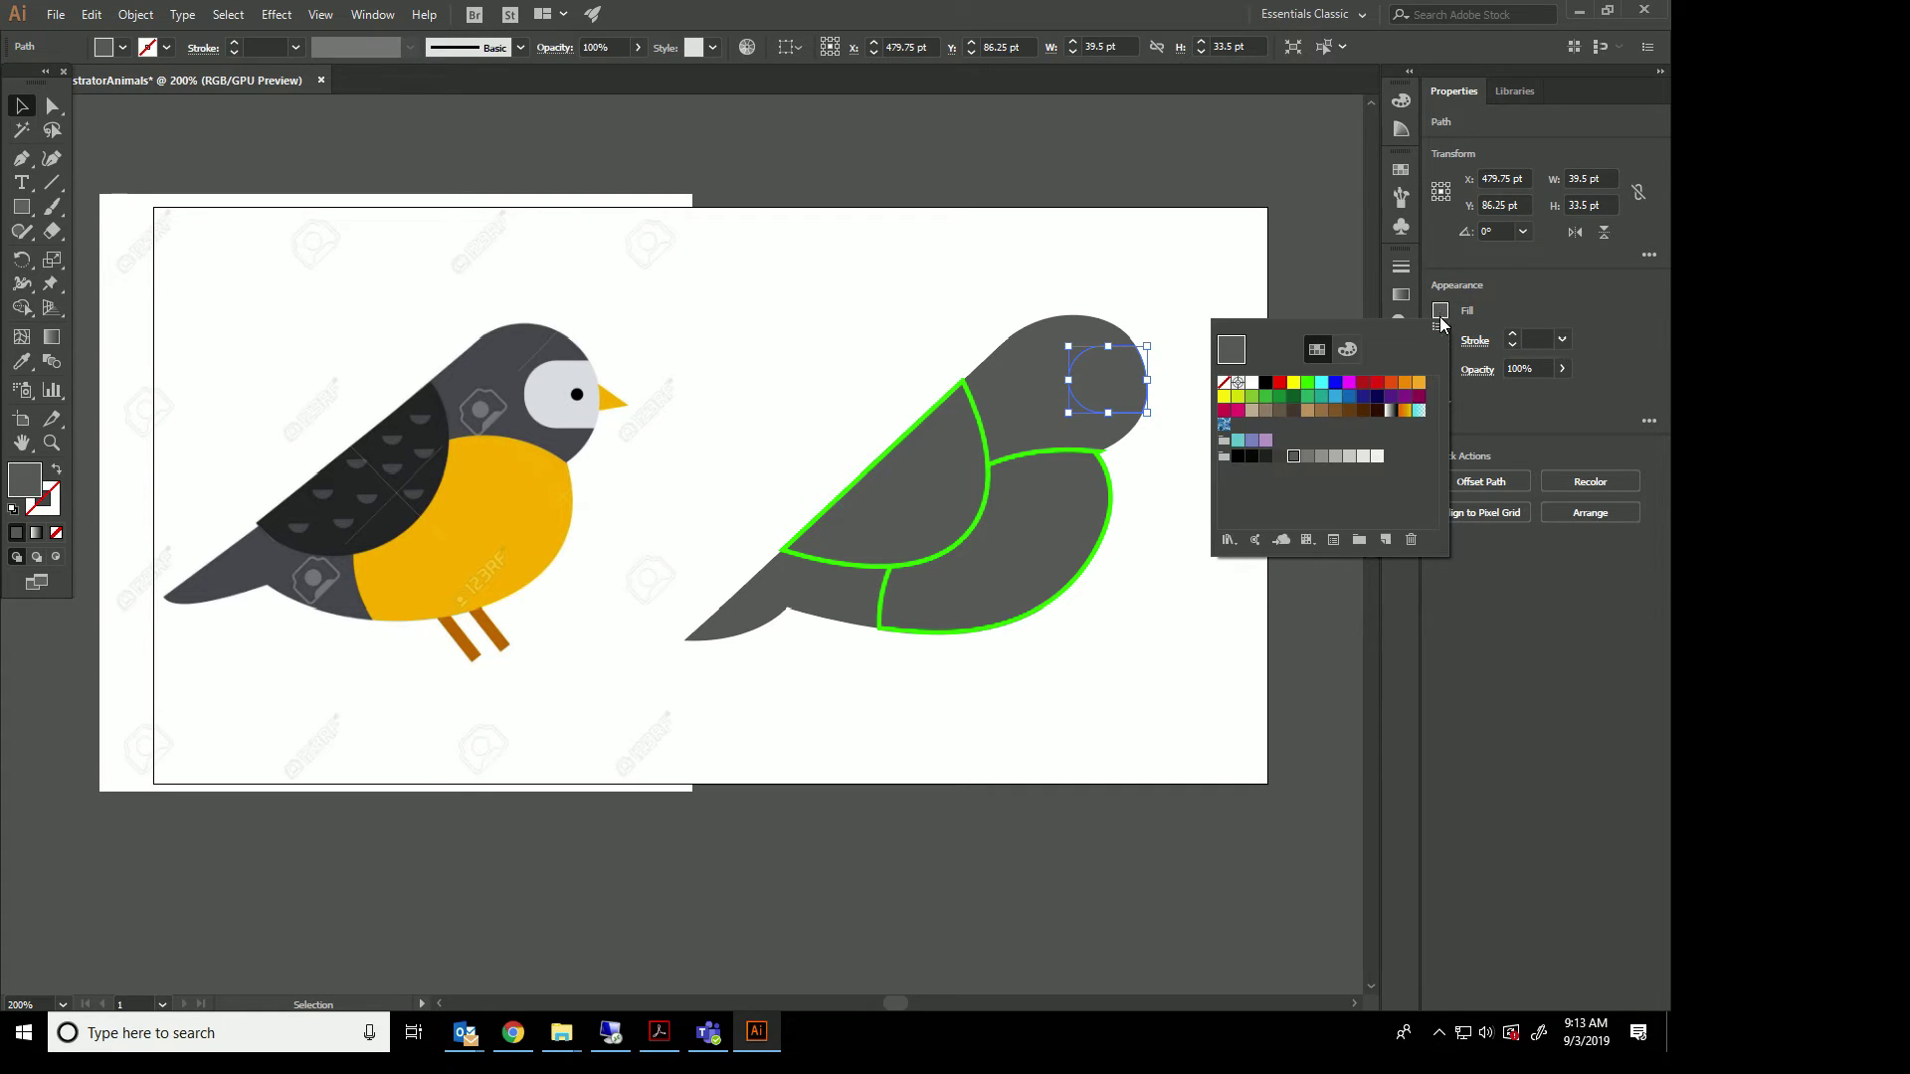
click(1334, 455)
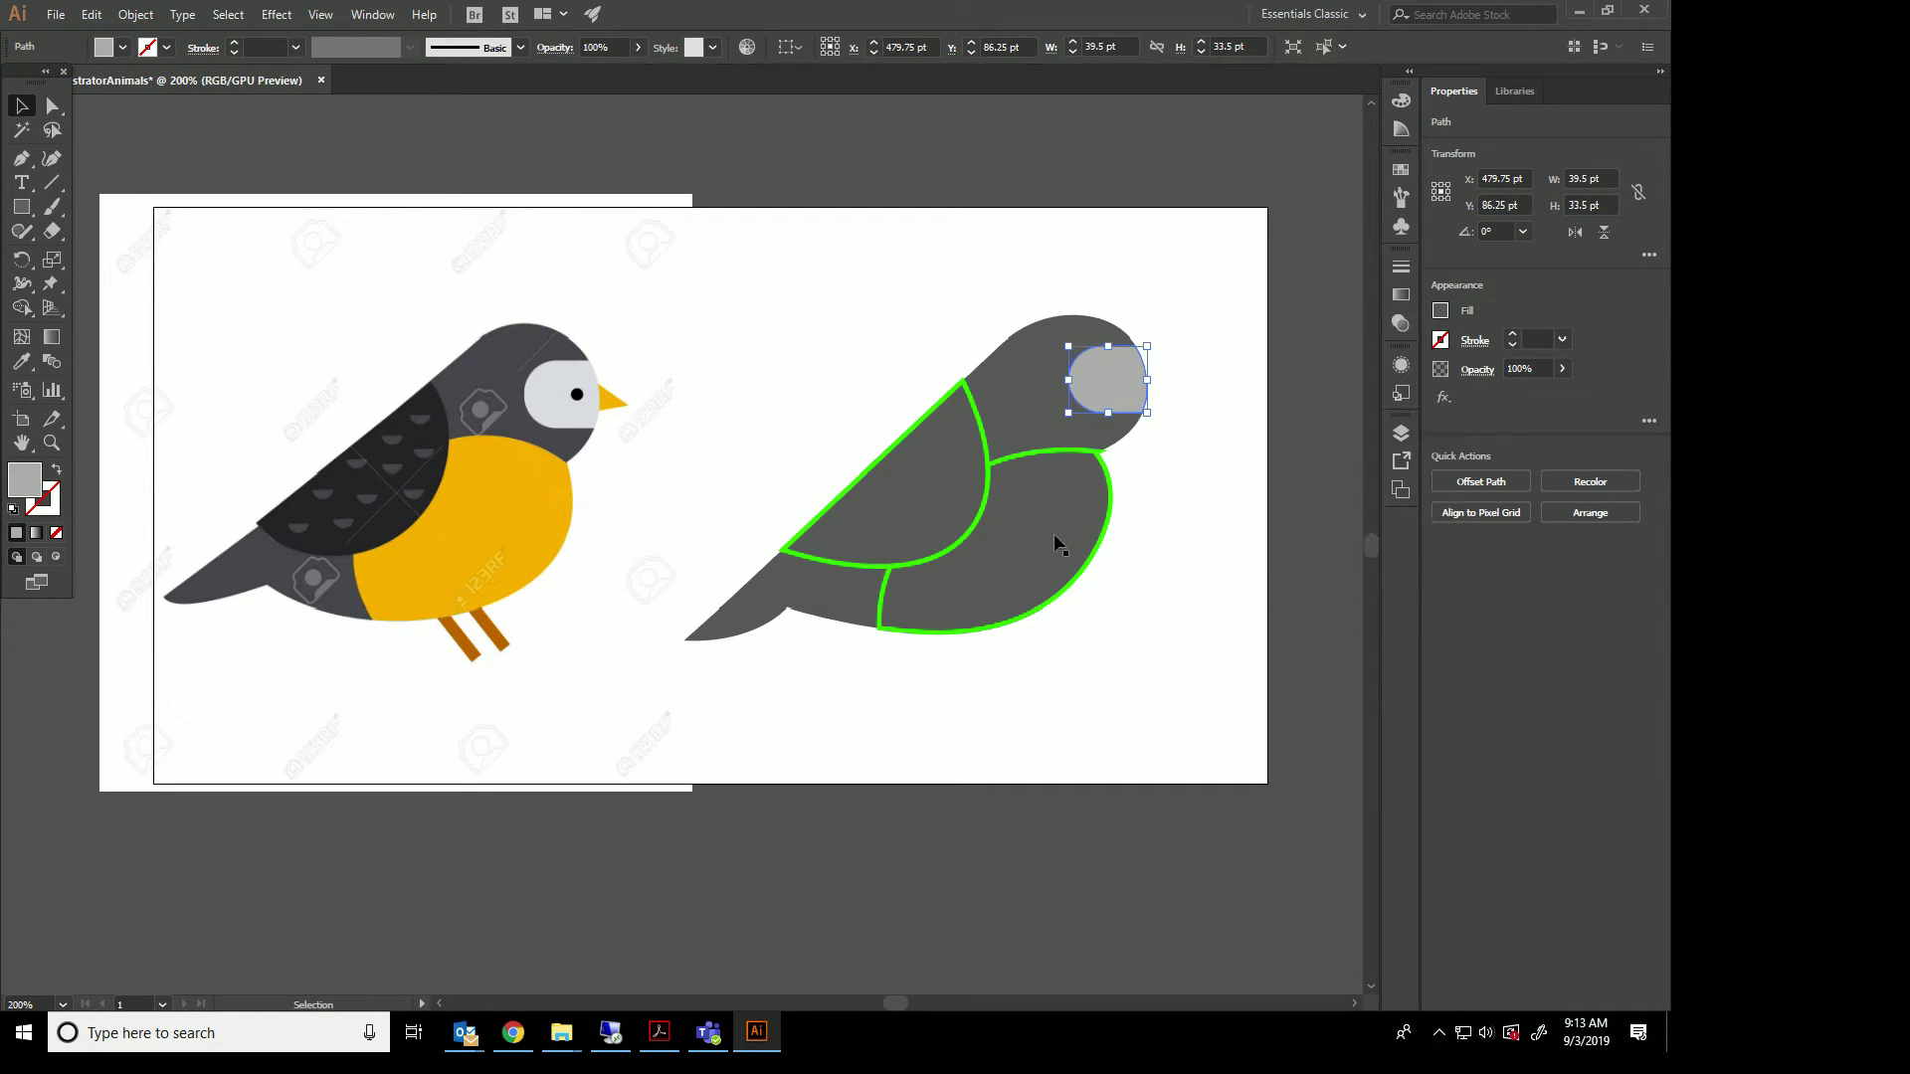
Fill the breast shape with yellow-orange and remove its green stroke.
click(1082, 537)
click(1442, 312)
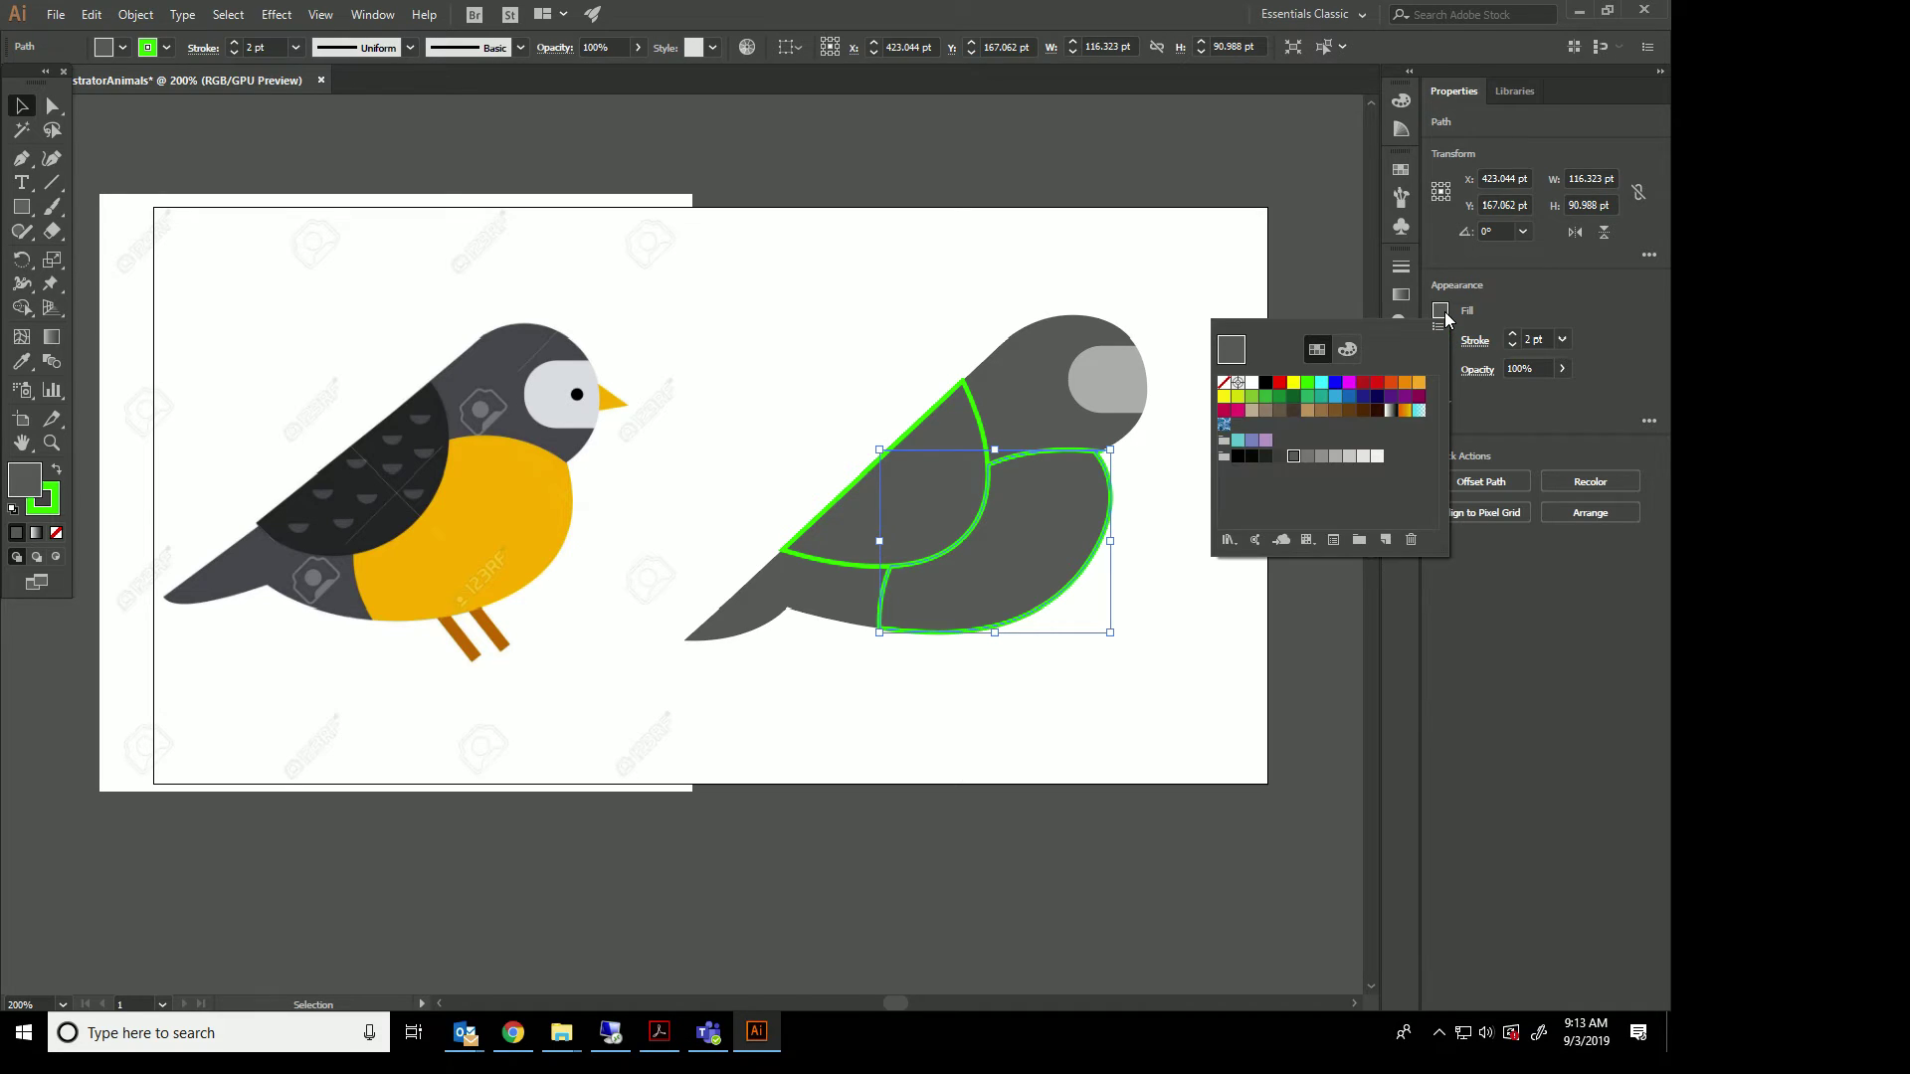
click(1419, 383)
click(1441, 341)
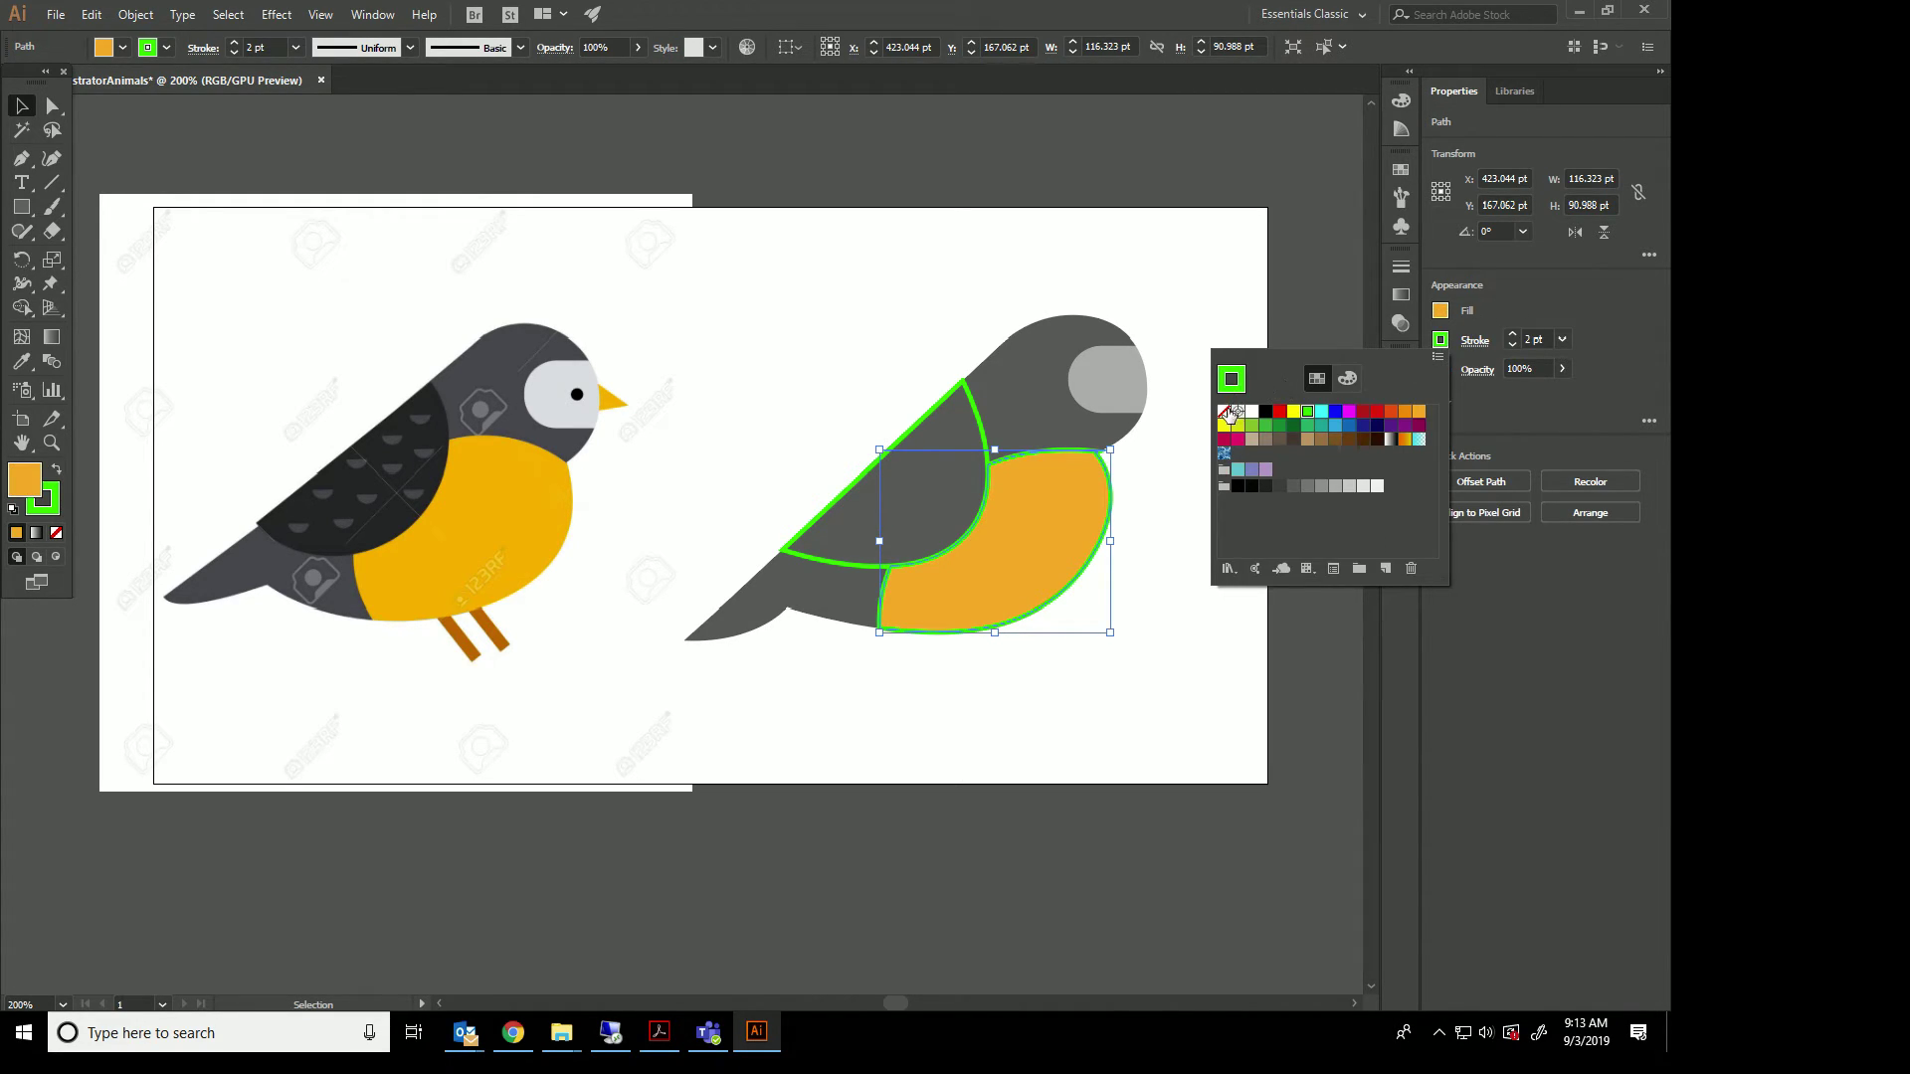
click(1225, 412)
Fill the wing shape with black, remove its green stroke, and deselect it.
click(916, 427)
click(916, 427)
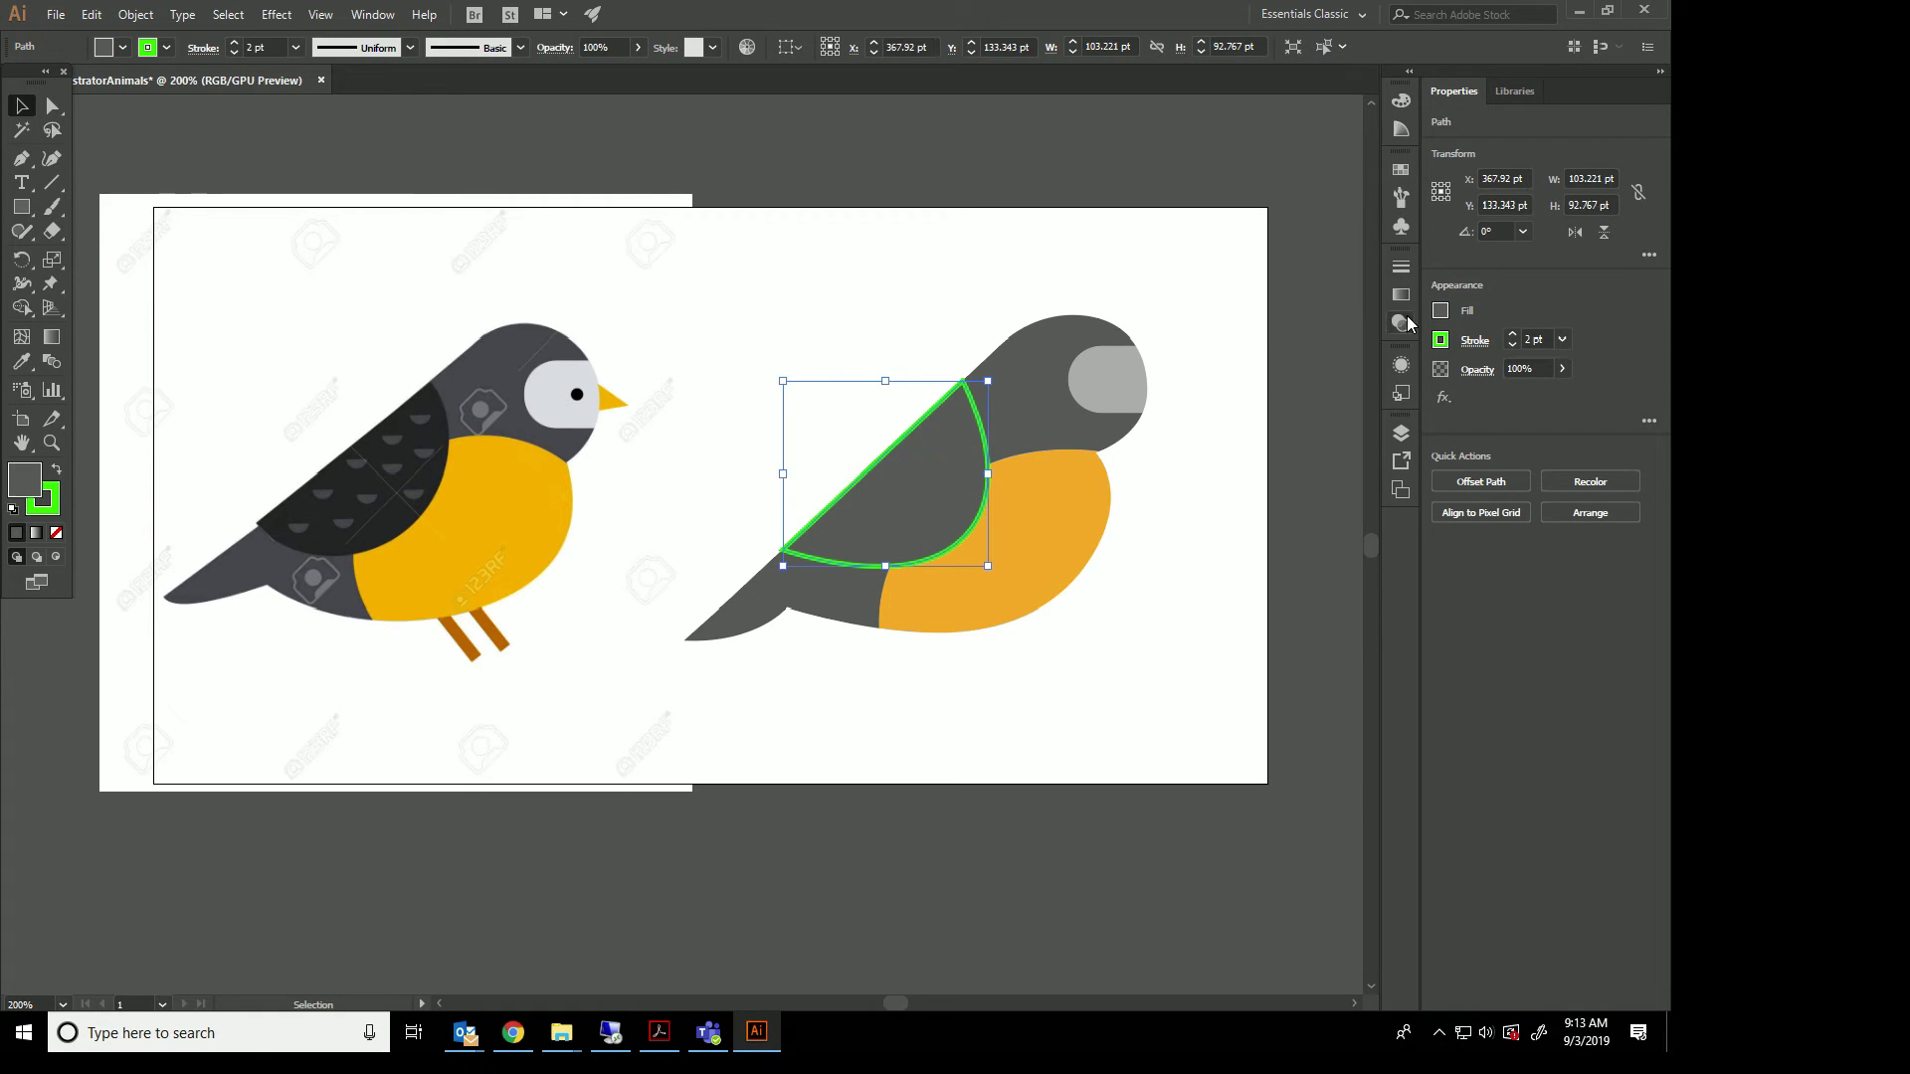
click(1443, 310)
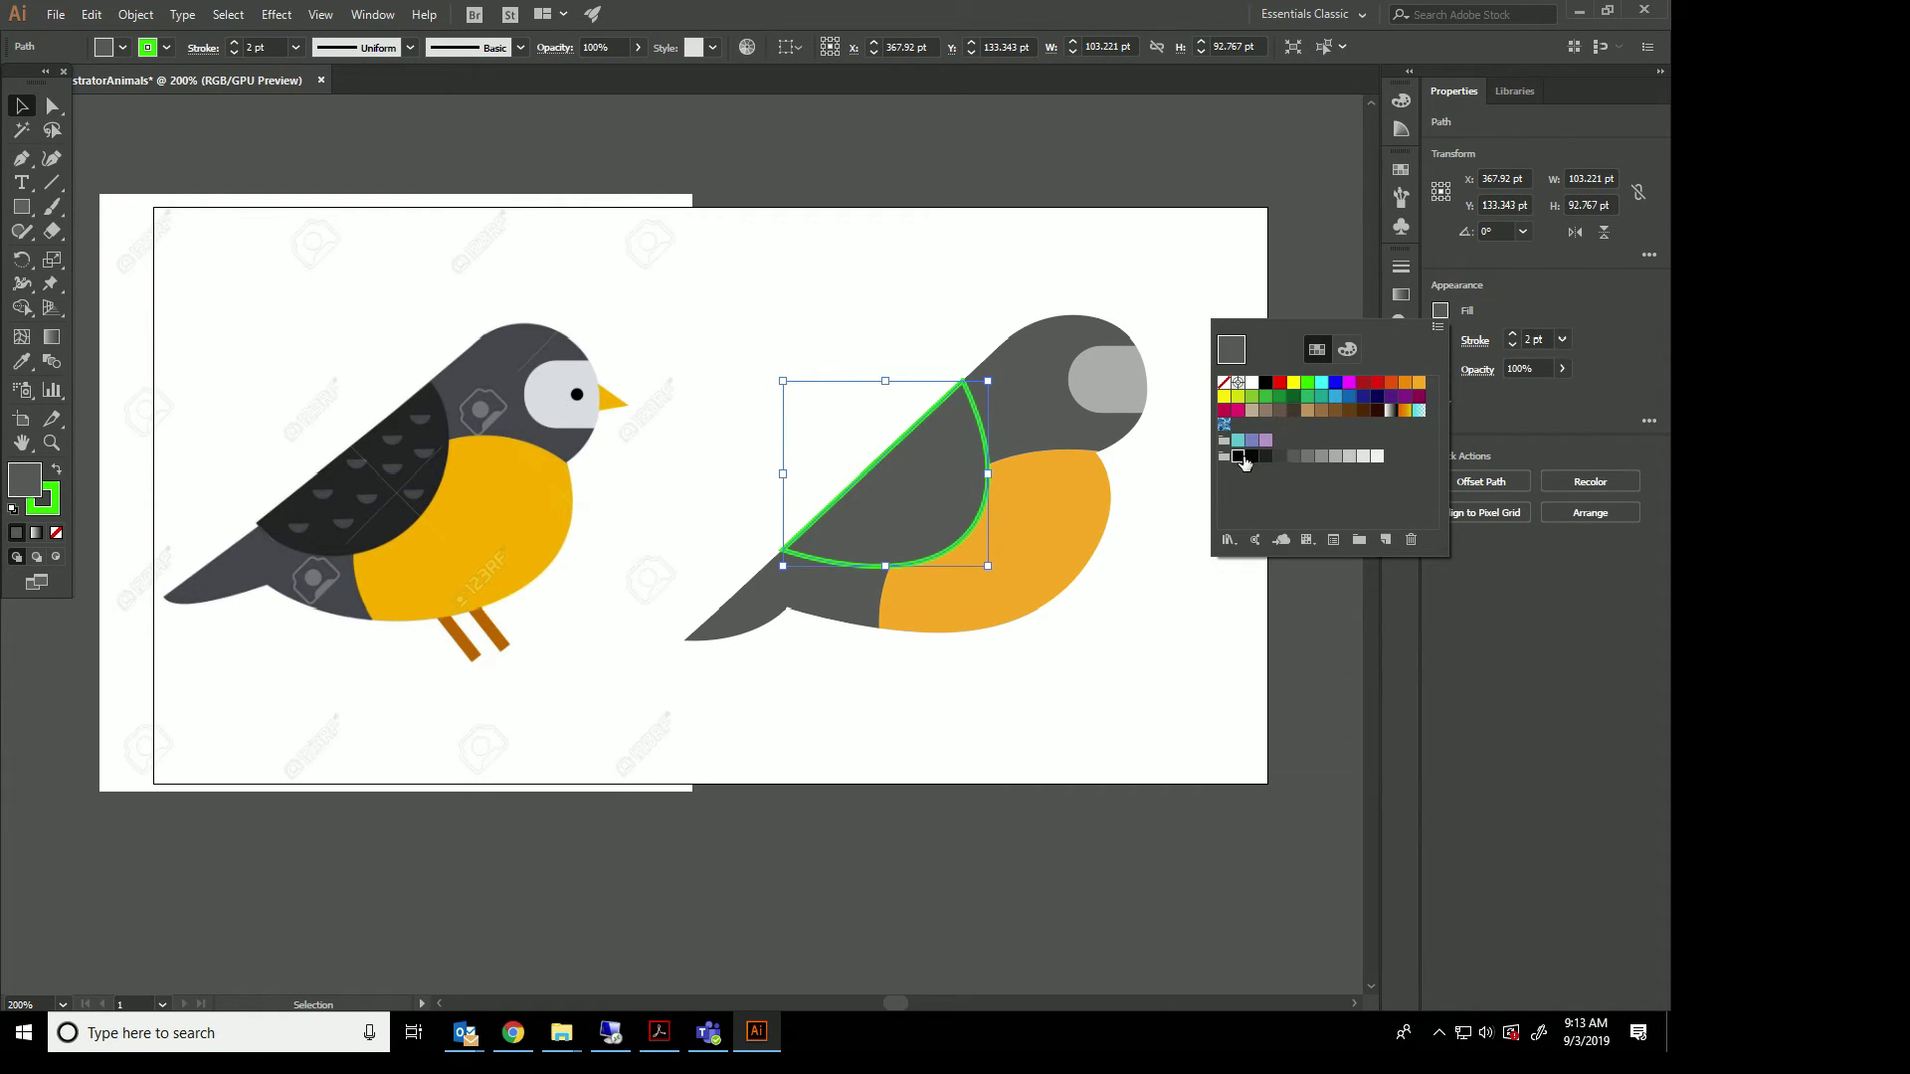
click(1243, 458)
click(1266, 456)
click(1251, 456)
click(1441, 339)
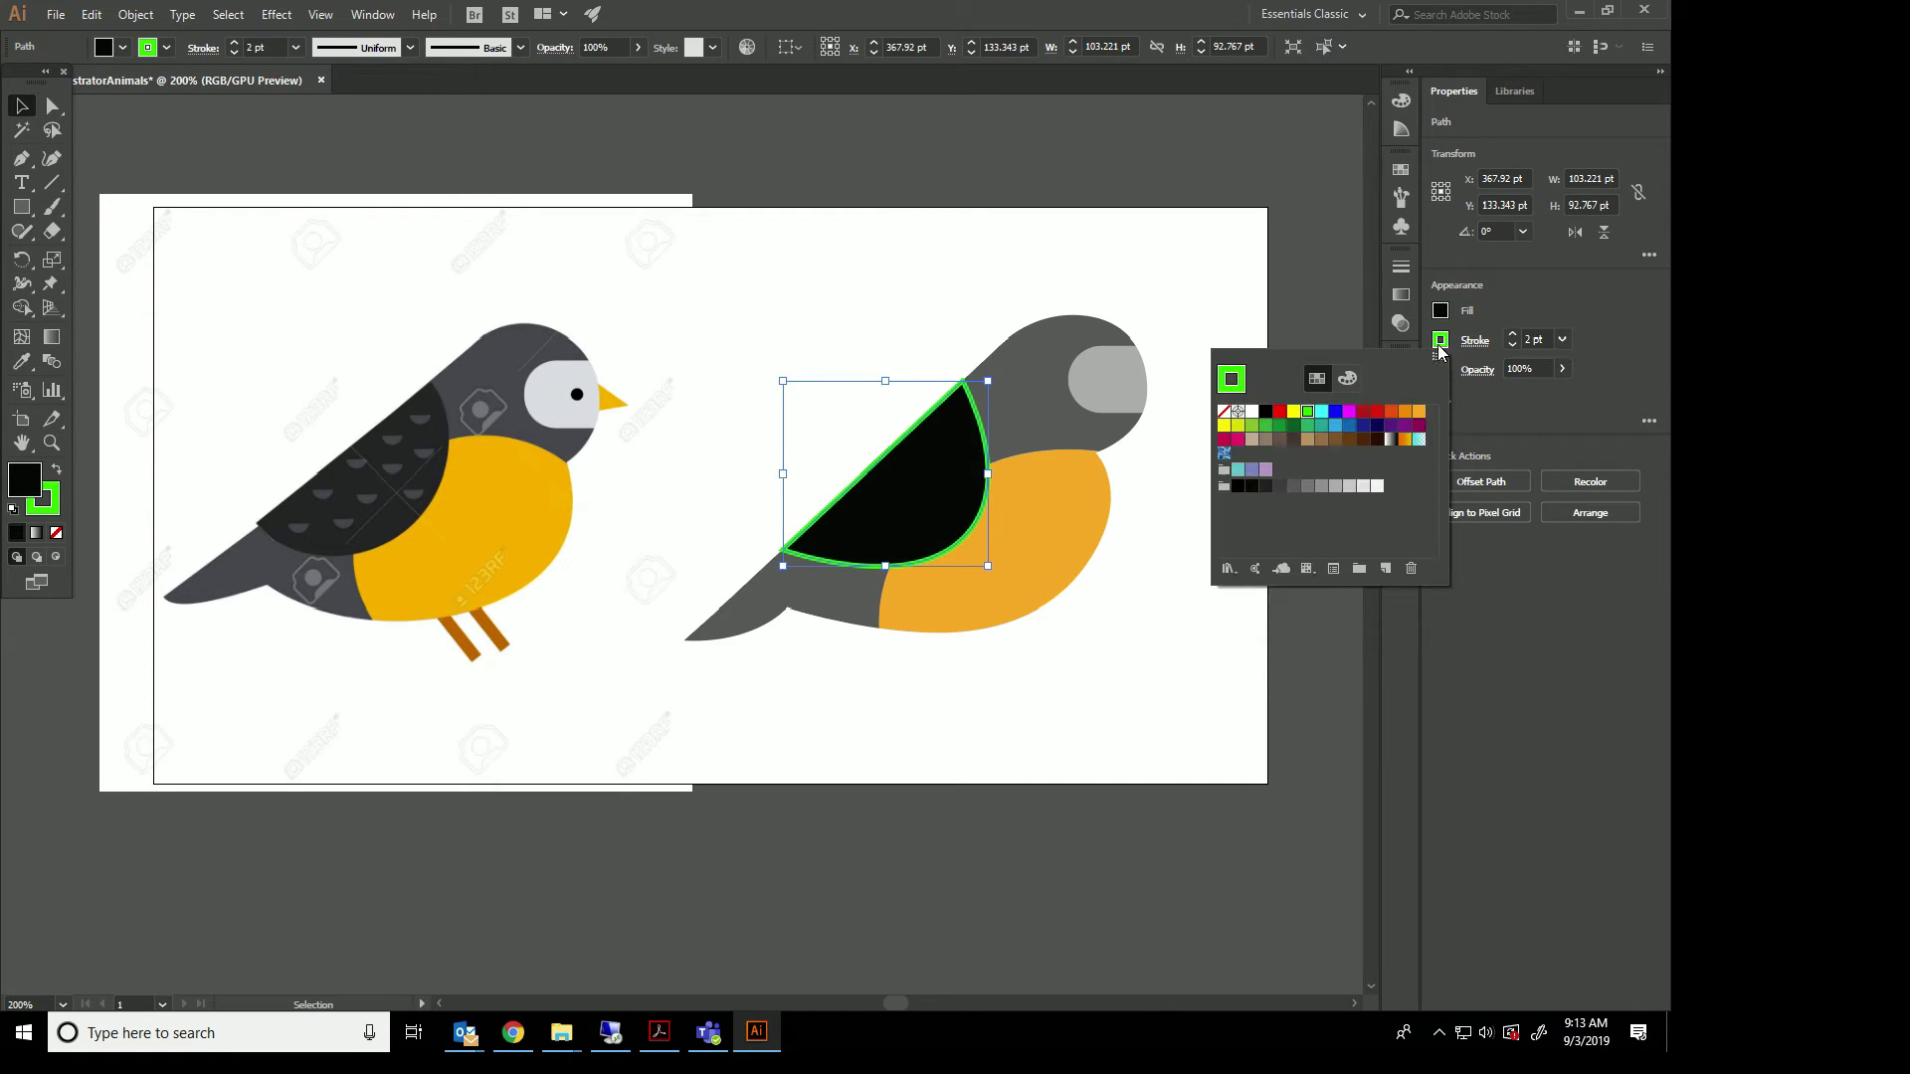
click(1225, 412)
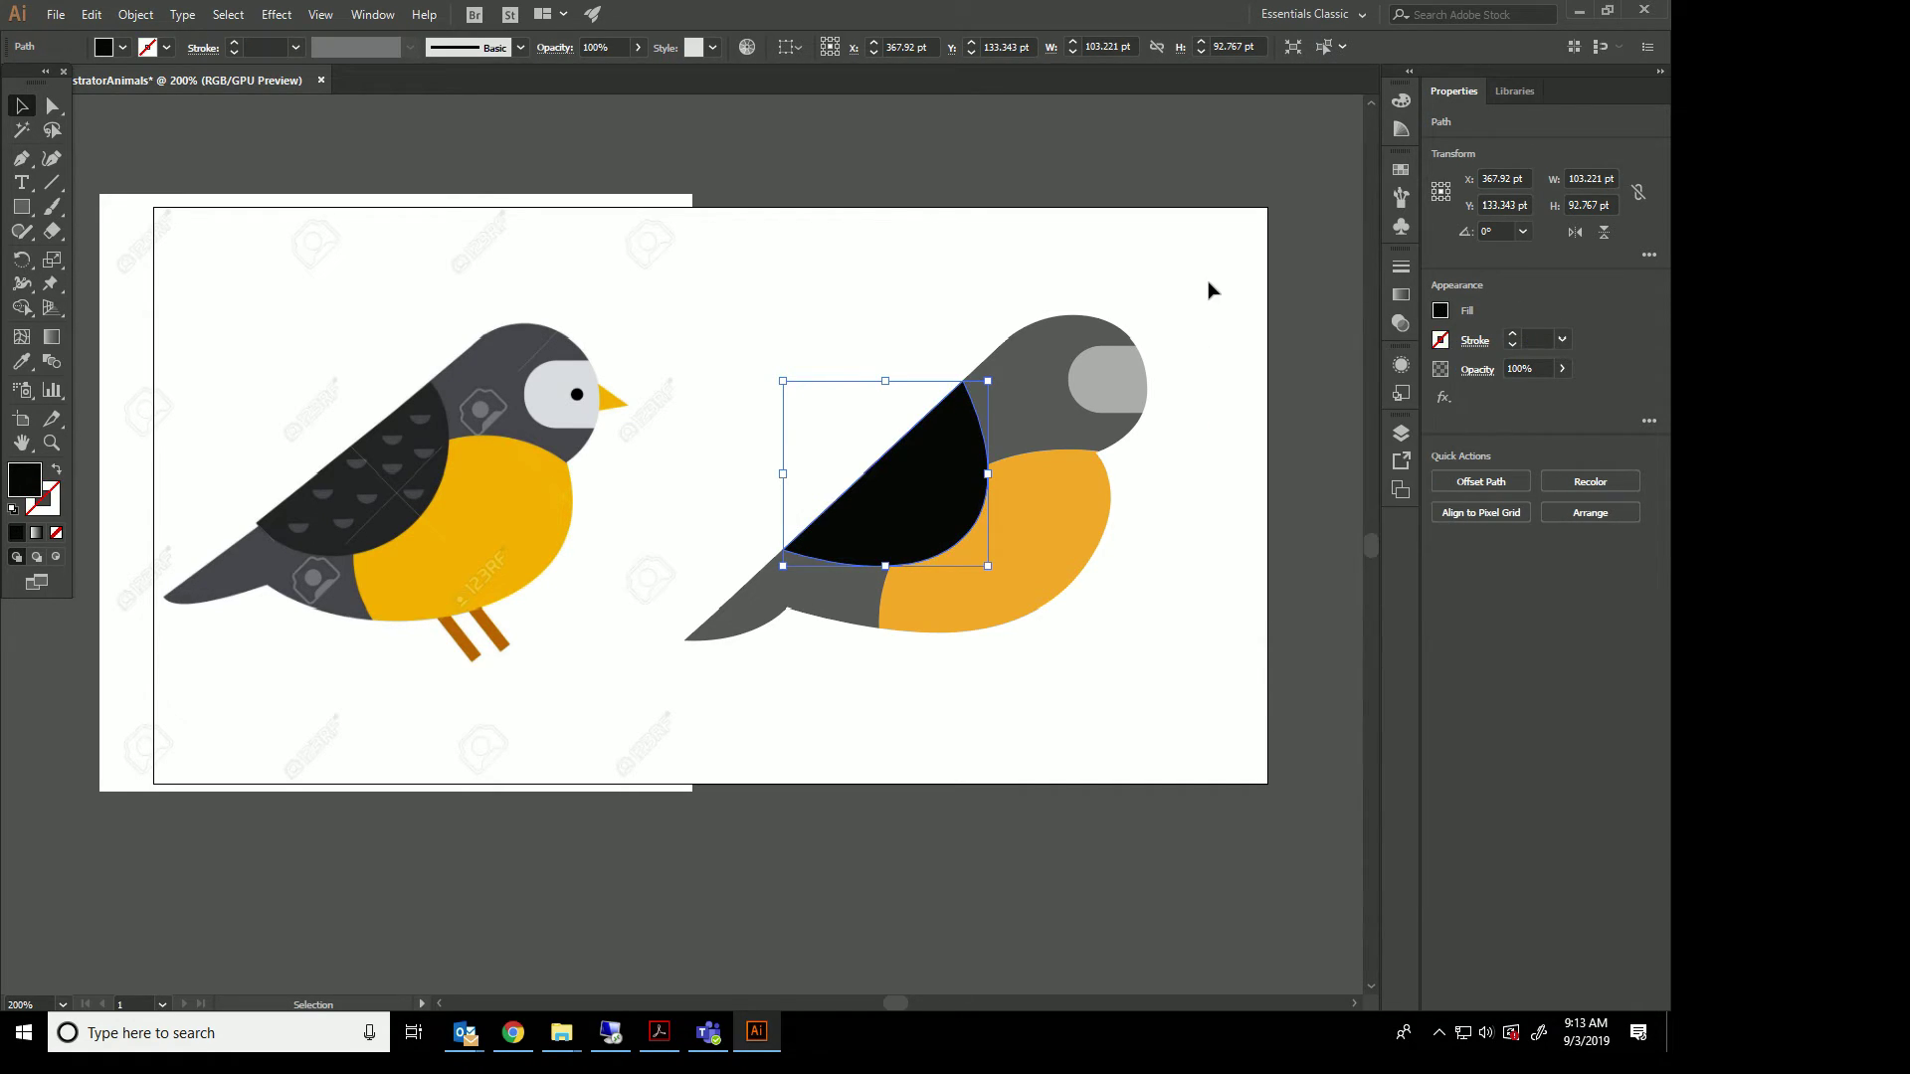
click(1211, 289)
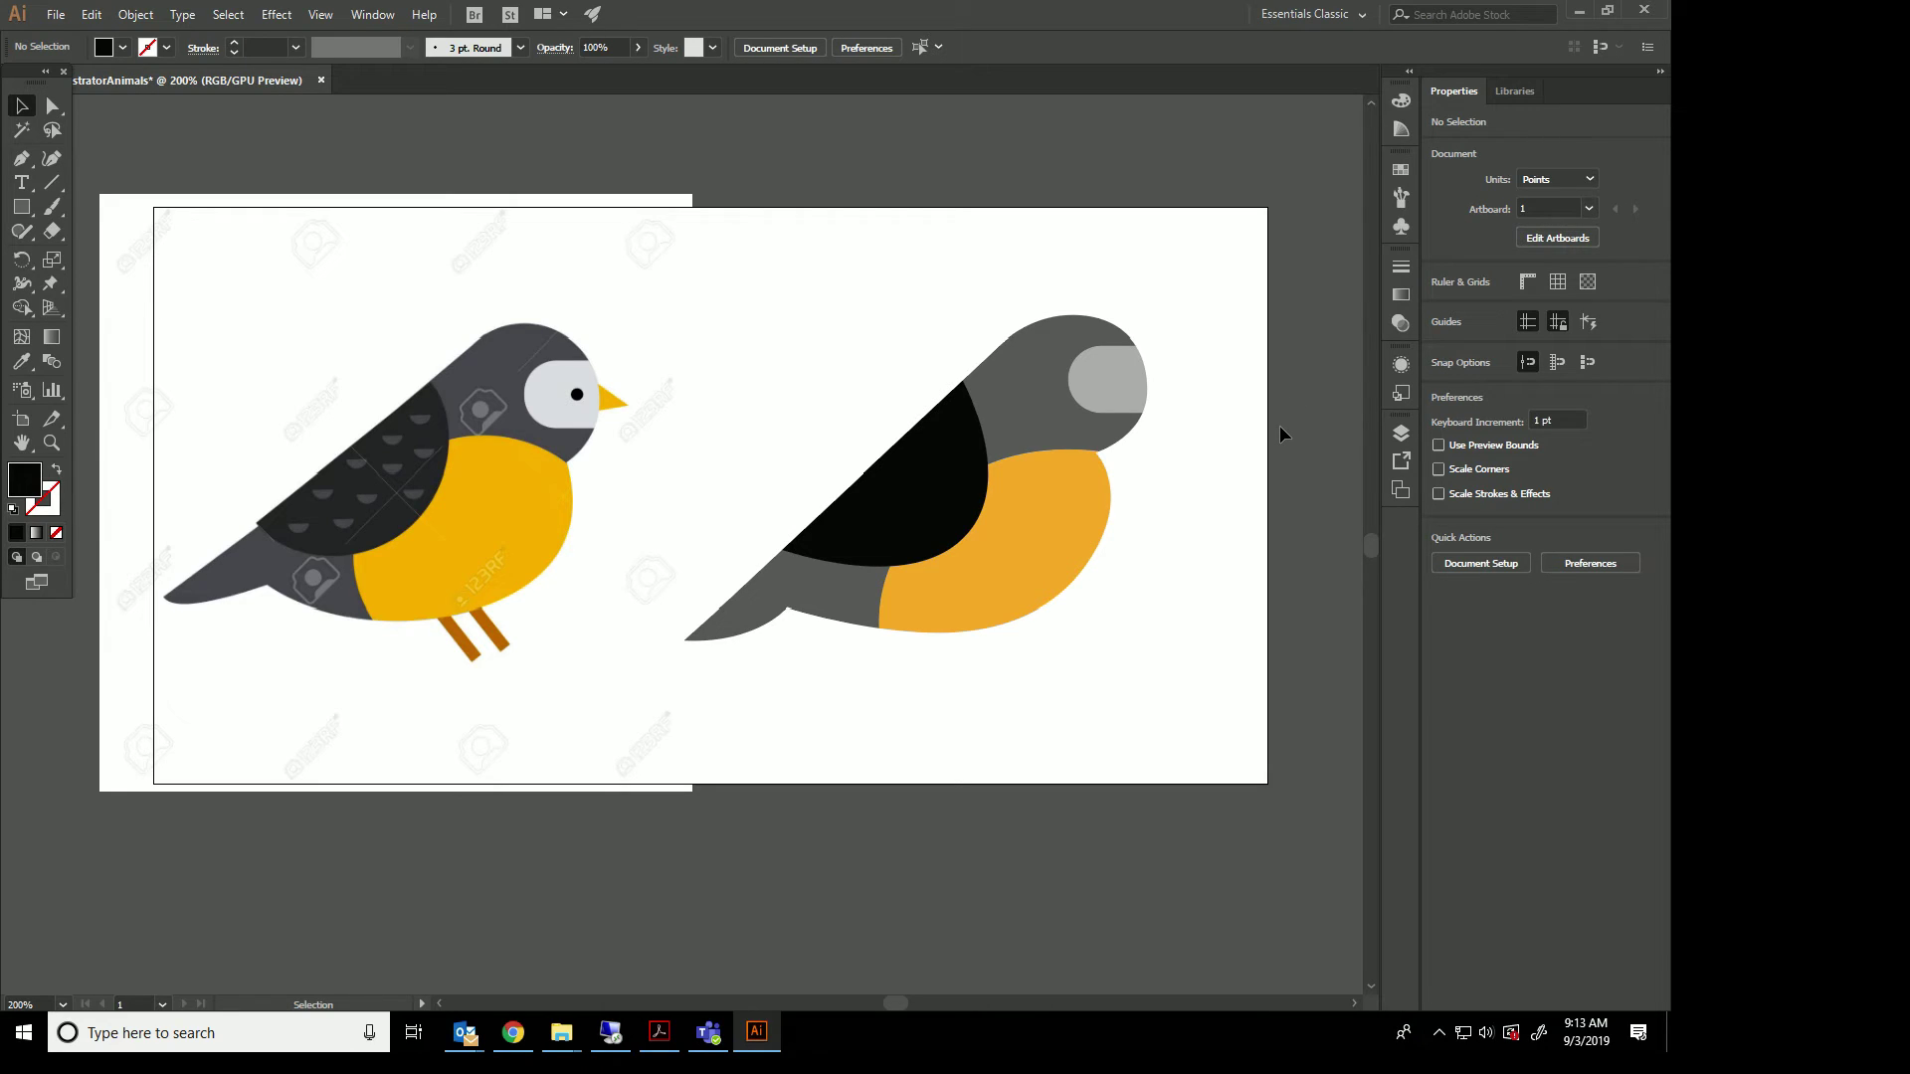
Draw a black circle about 7.5 pt across on the face patch as the eye and nudge it slightly right and up.
click(21, 206)
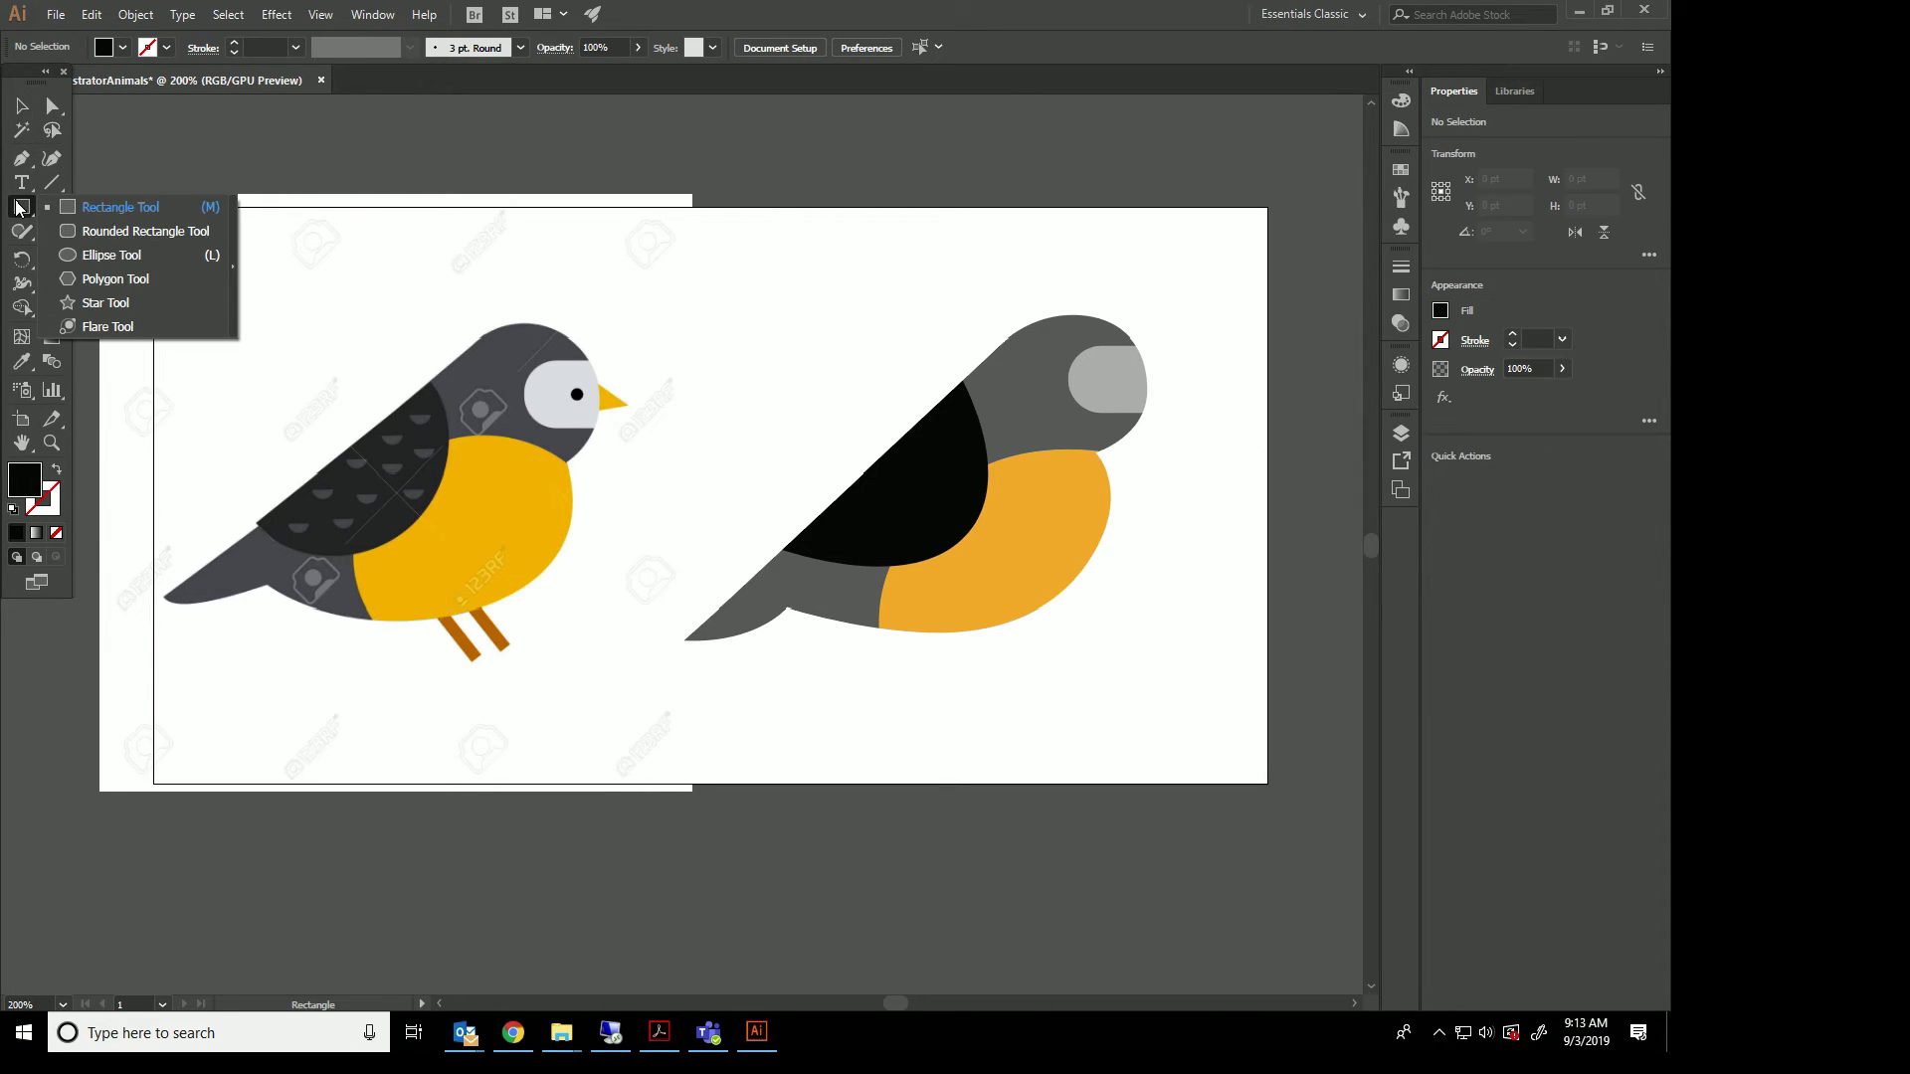
click(69, 255)
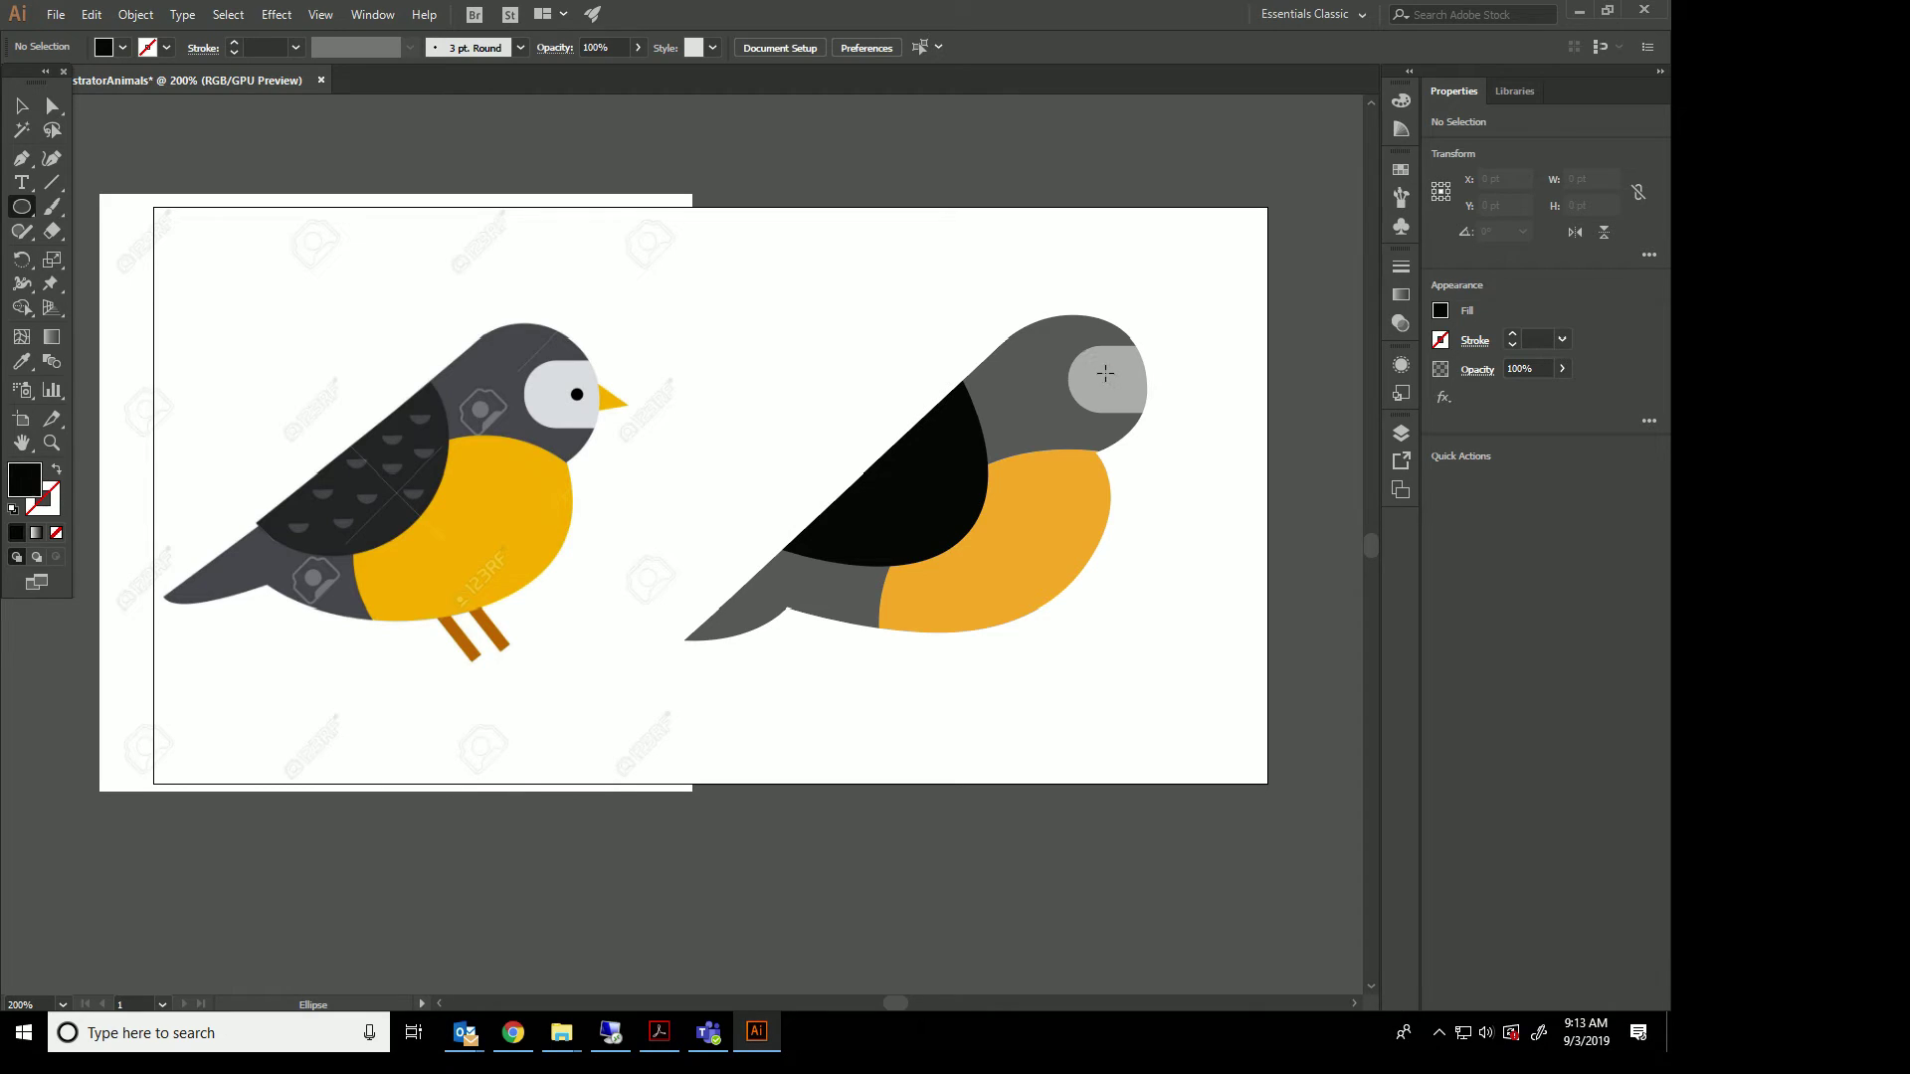
drag(1111, 379, 1120, 388)
key(Right)
key(Right)
key(Right)
key(Up)
Draw a triangular beak pointing right from the front edge of the face patch with the Pen tool.
click(21, 159)
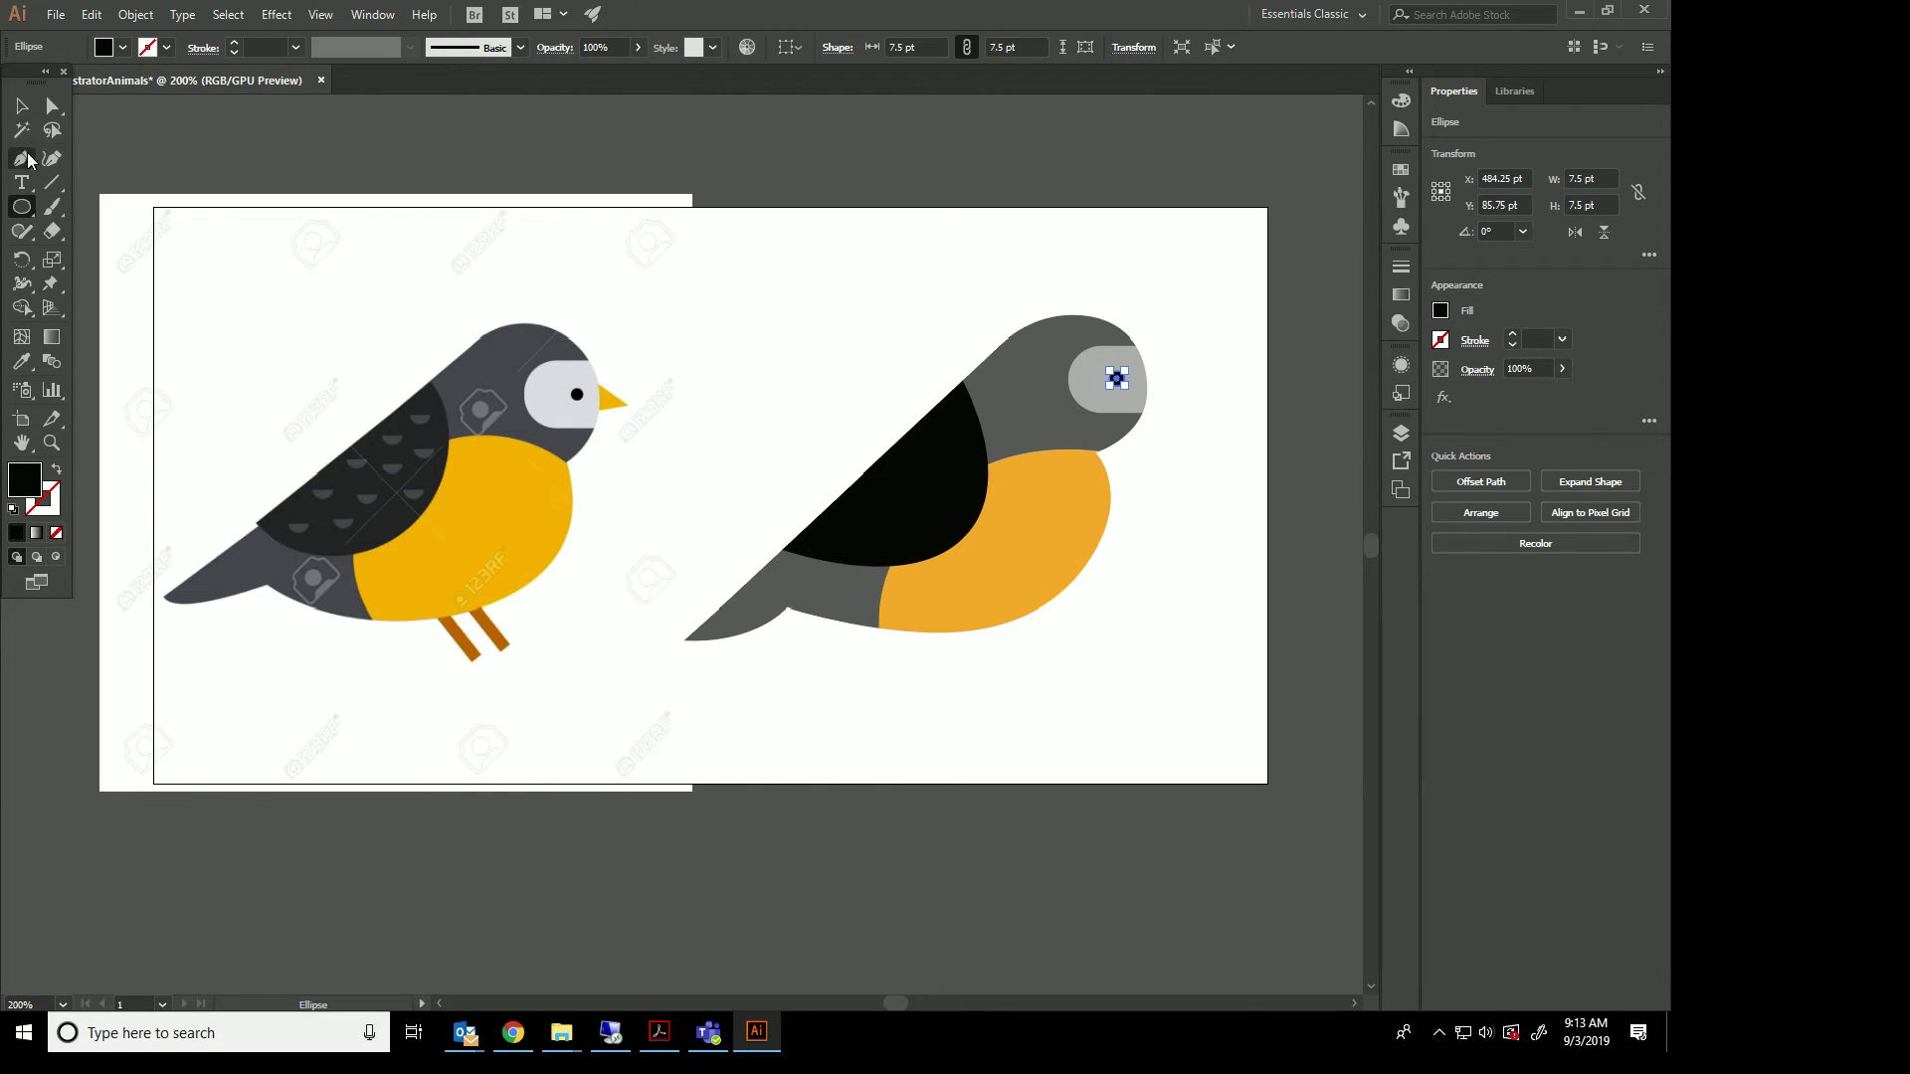
click(1138, 368)
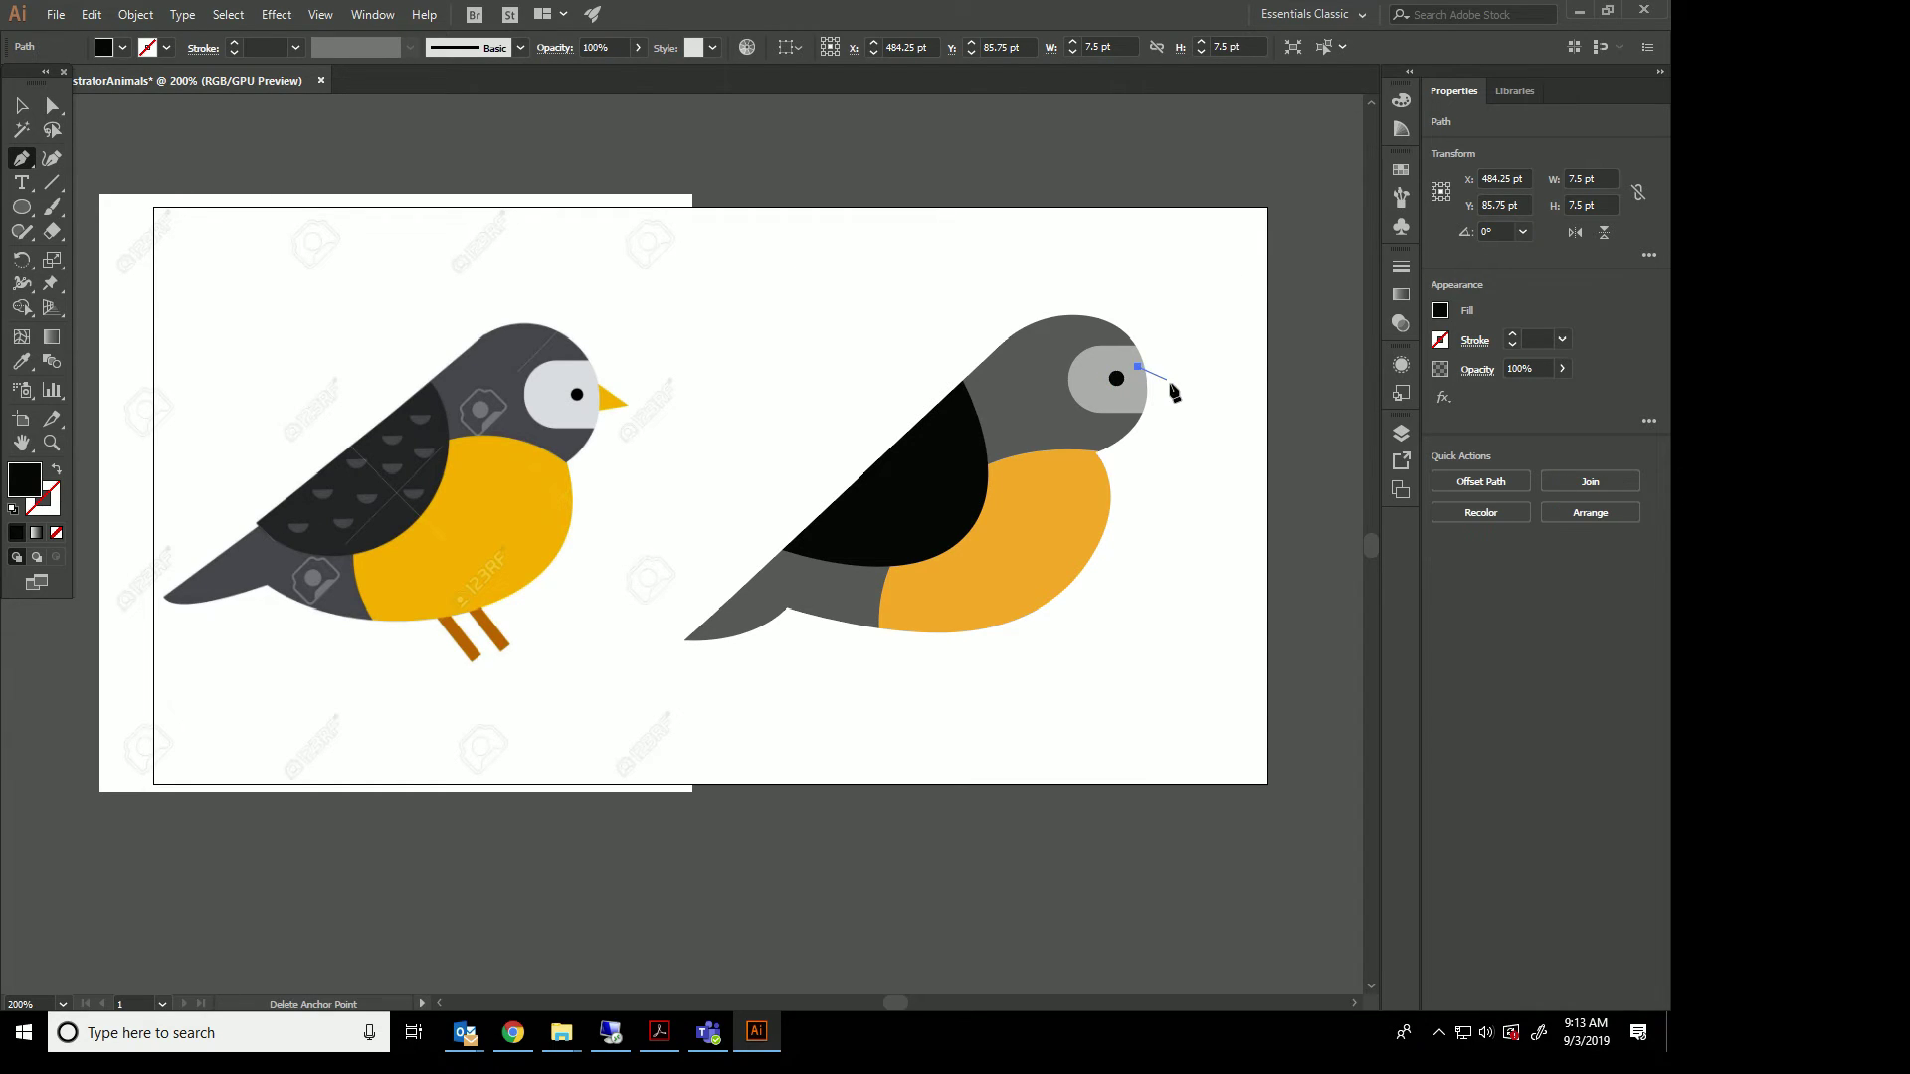
click(1185, 384)
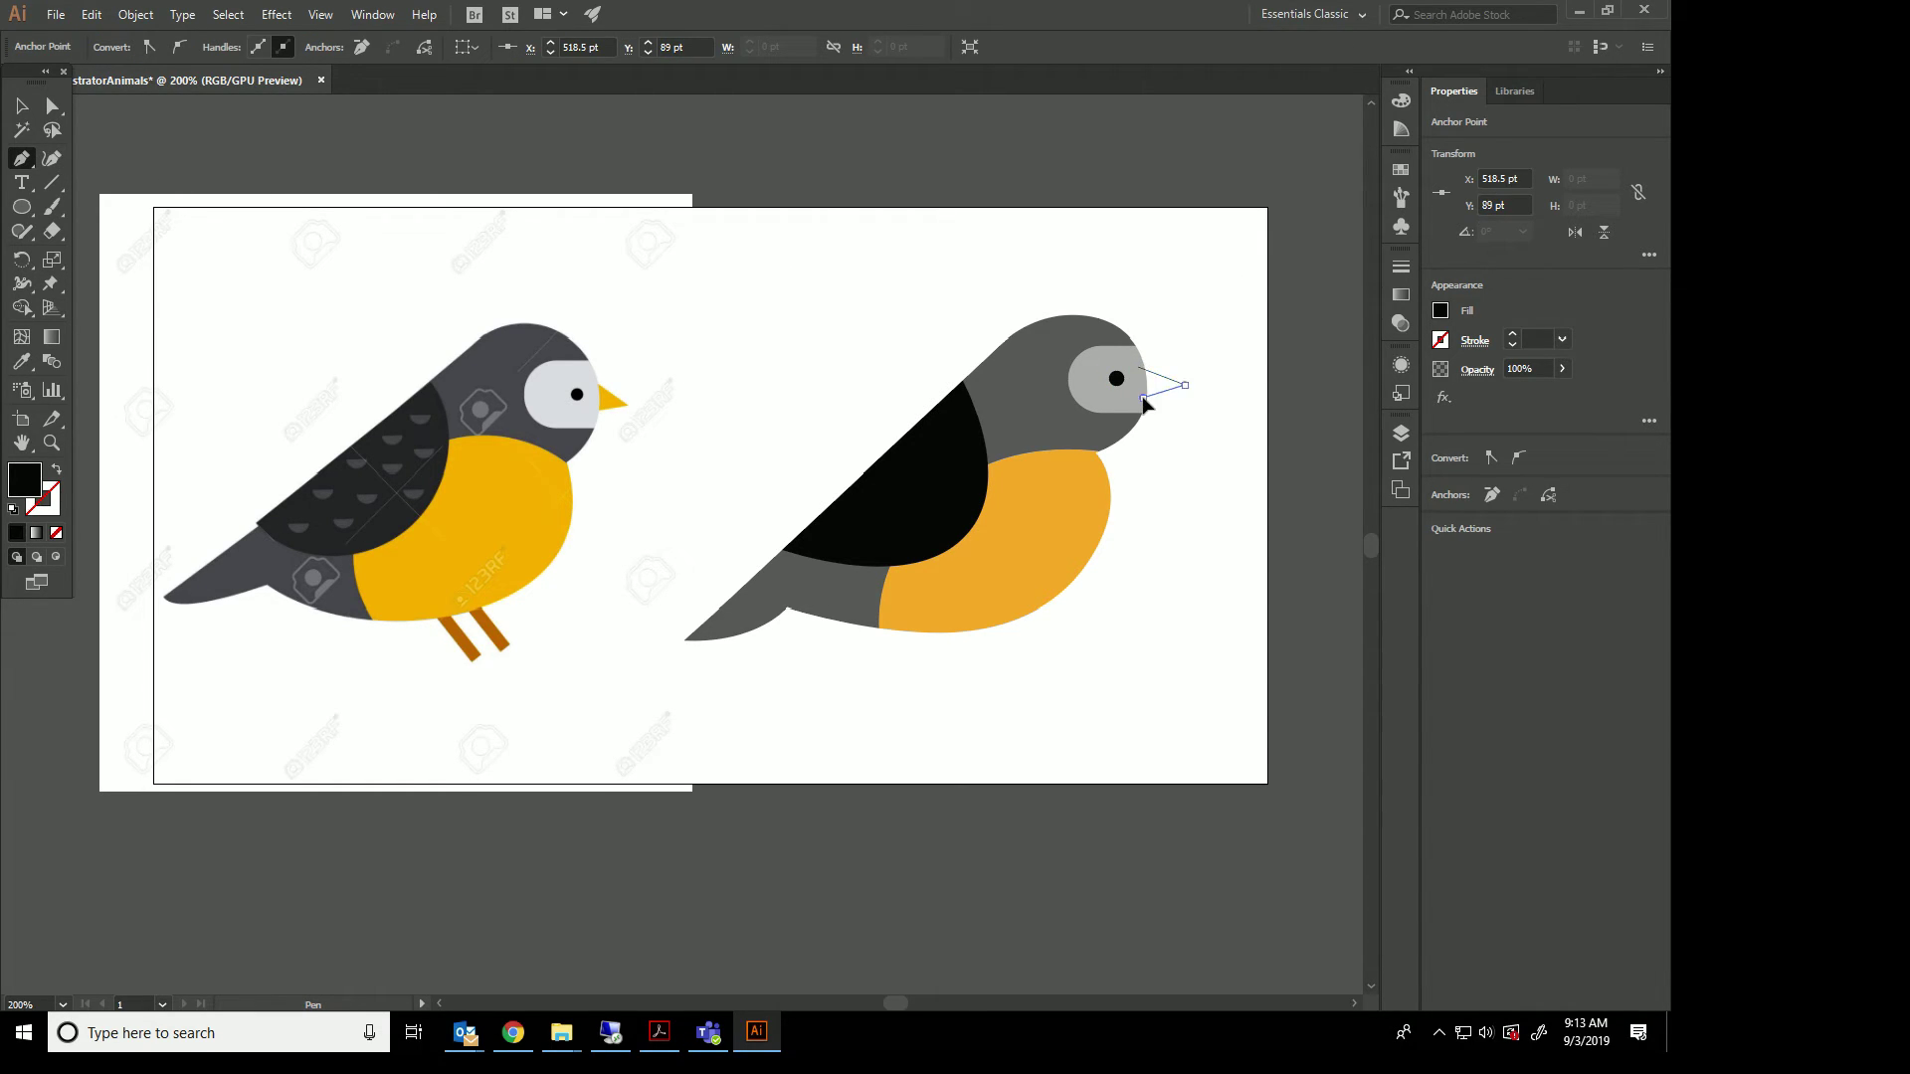
click(1142, 397)
Send the beak to the back of the stacking order, behind the head, and deselect it.
click(21, 105)
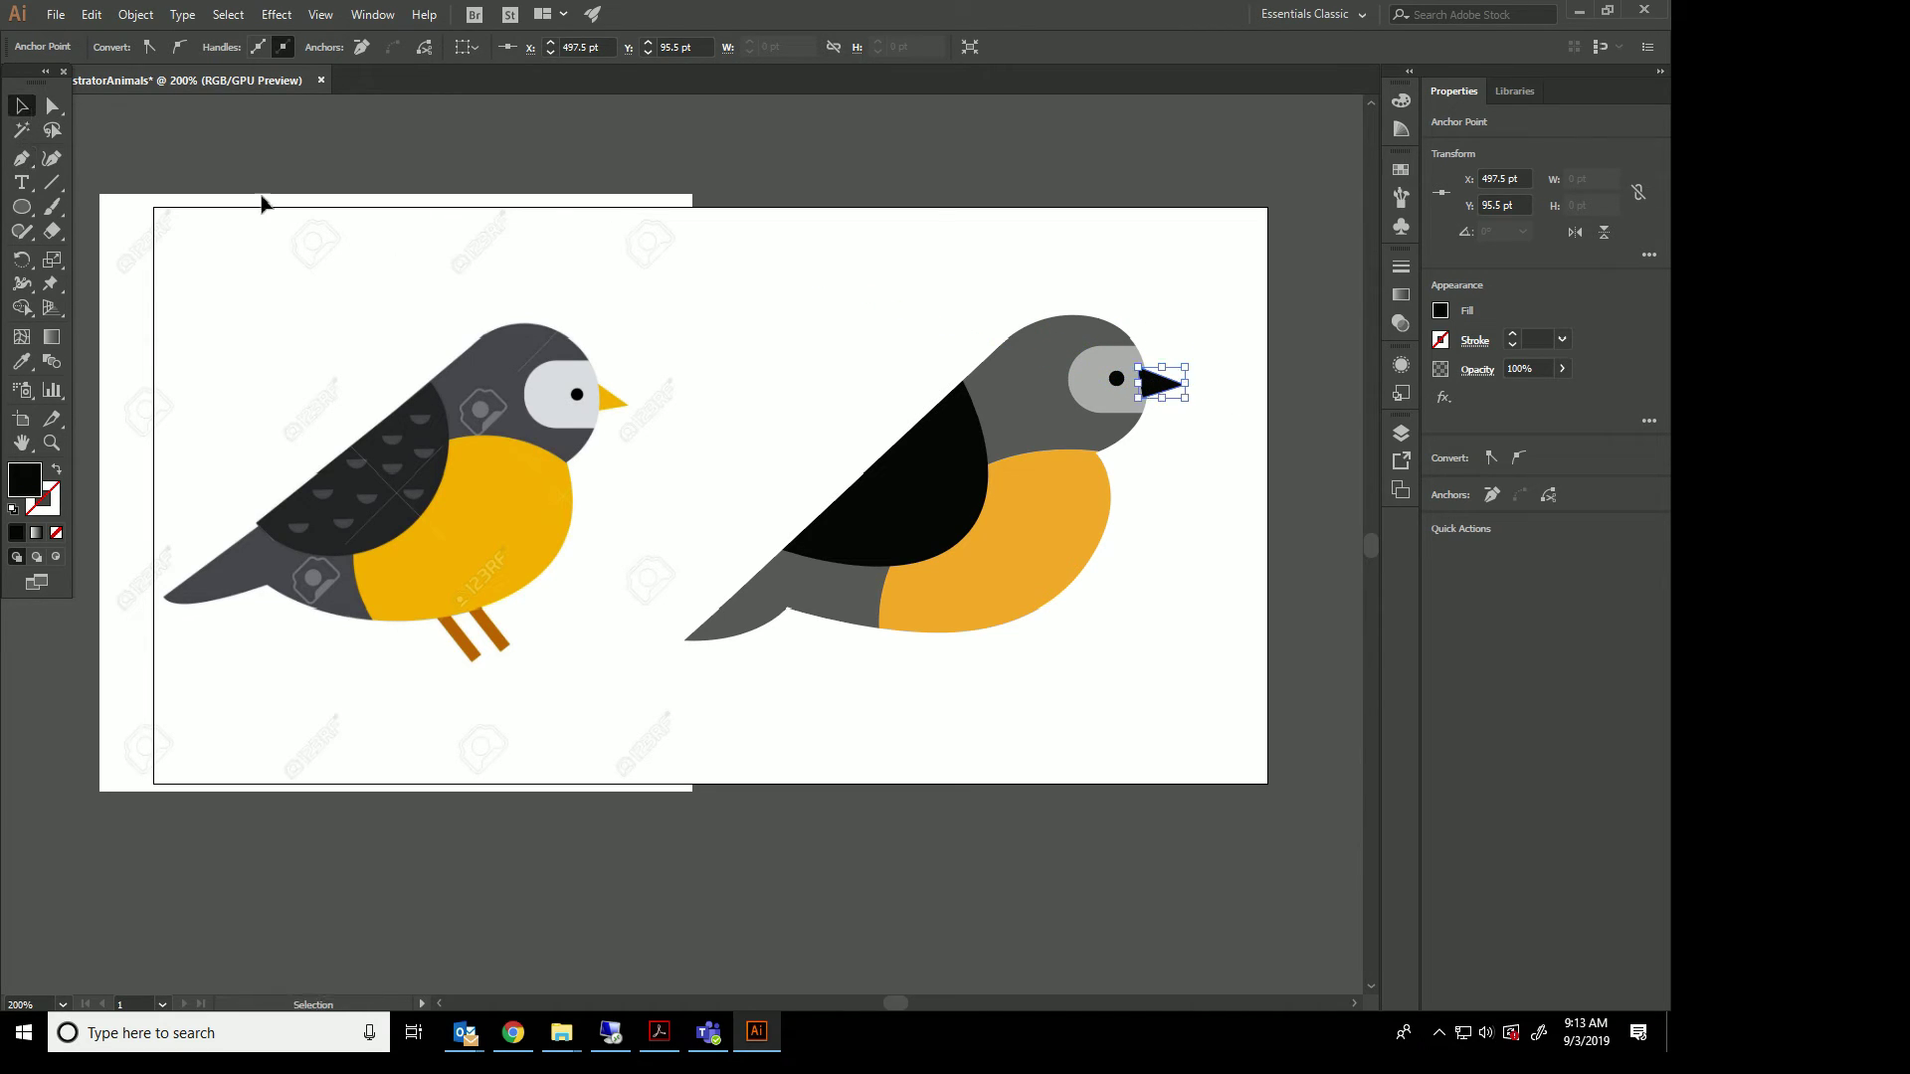
right_click(1169, 388)
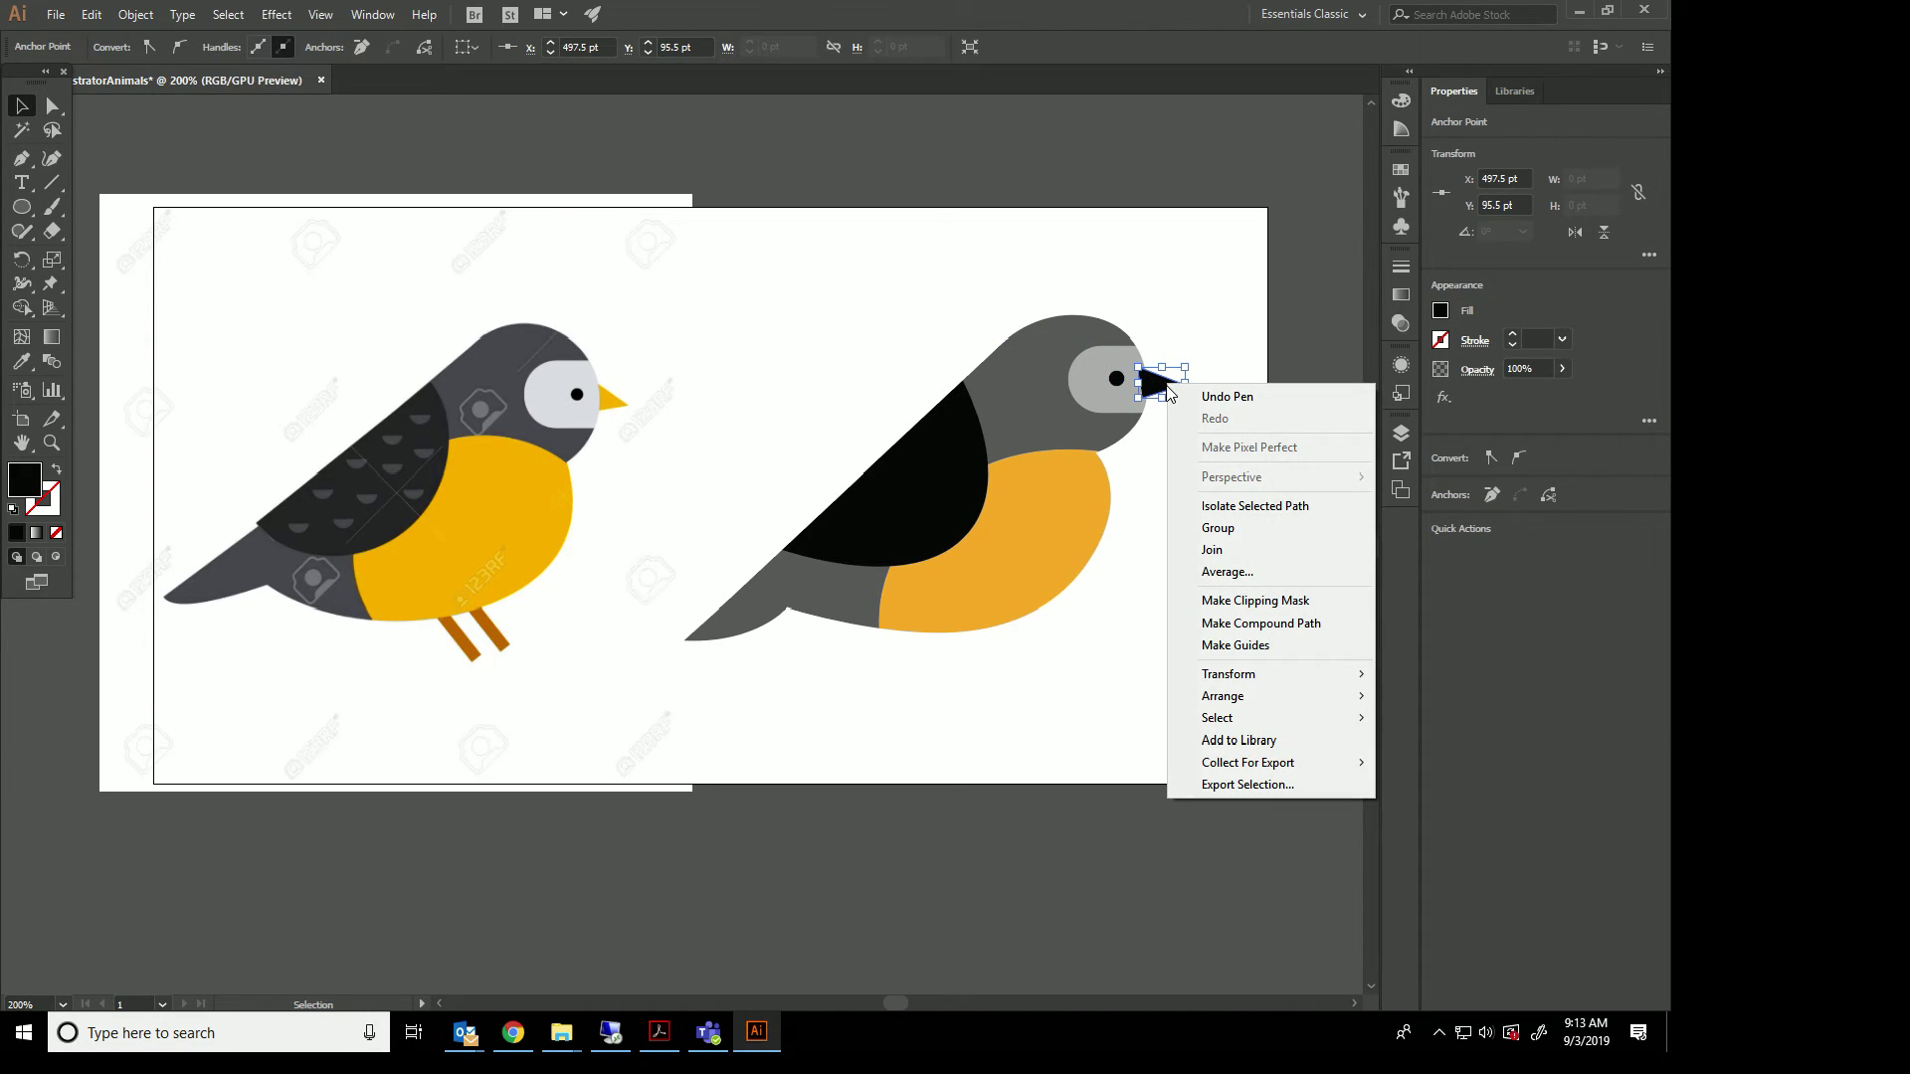
mouse_move(1267, 695)
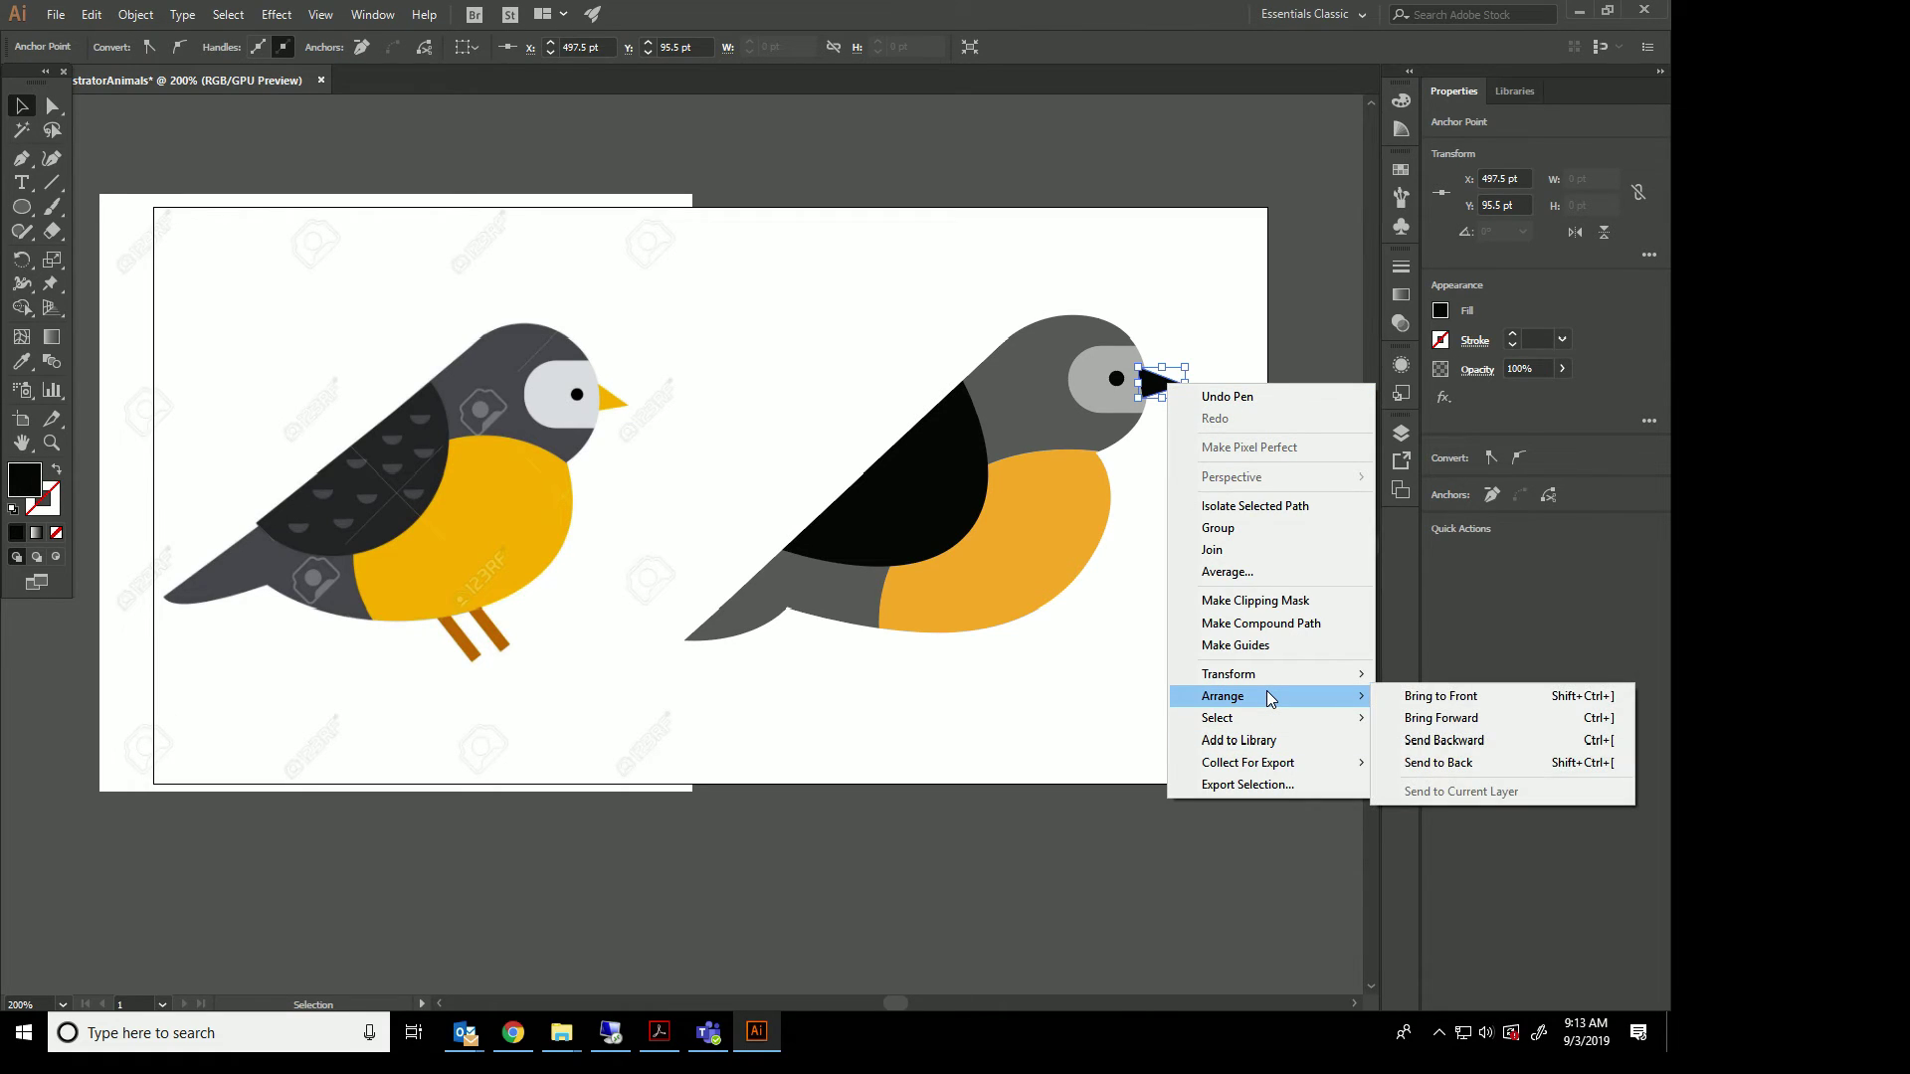
click(1428, 771)
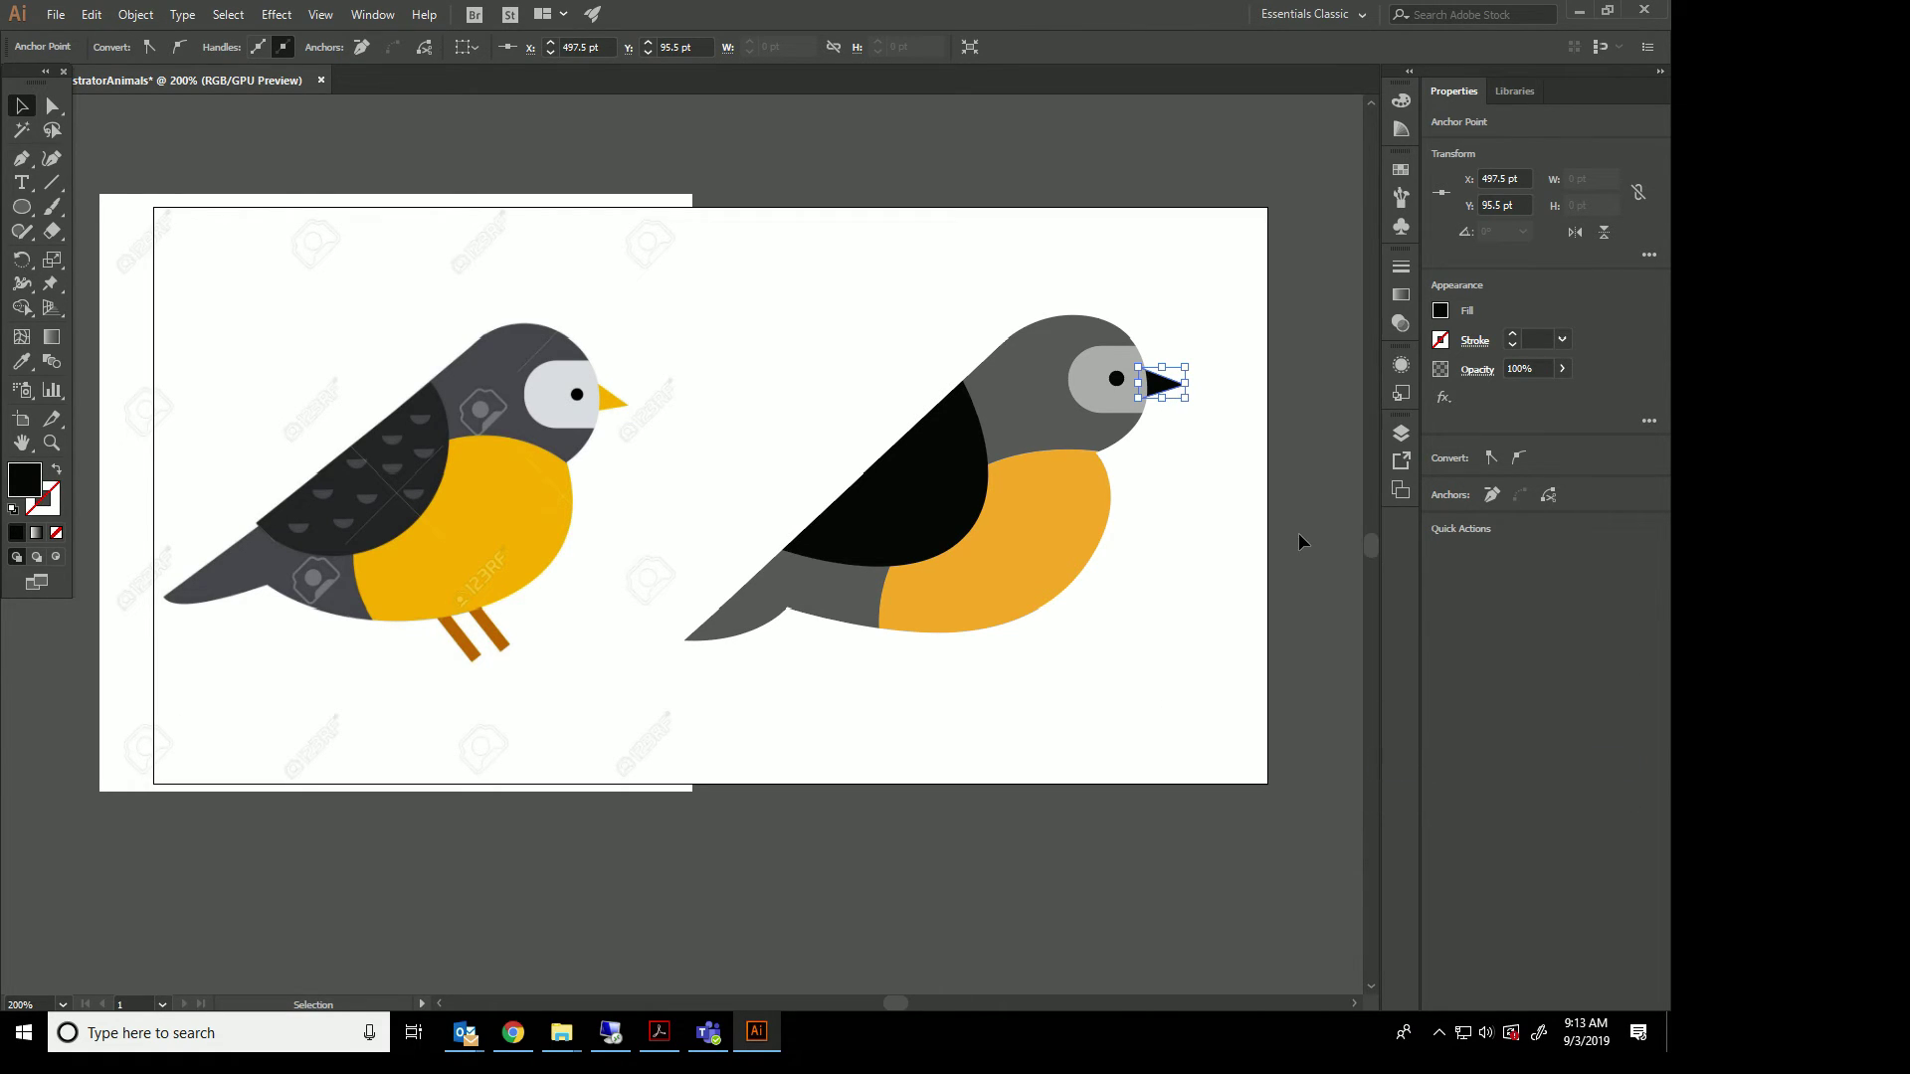
click(1298, 533)
Rotate the beak about 13° clockwise and fill it with the breast's yellow-orange using the Eyedropper.
click(1170, 385)
mouse_move(1191, 355)
mouse_down()
mouse_move(1207, 375)
mouse_move(1189, 375)
mouse_move(1234, 378)
mouse_move(1204, 364)
mouse_up()
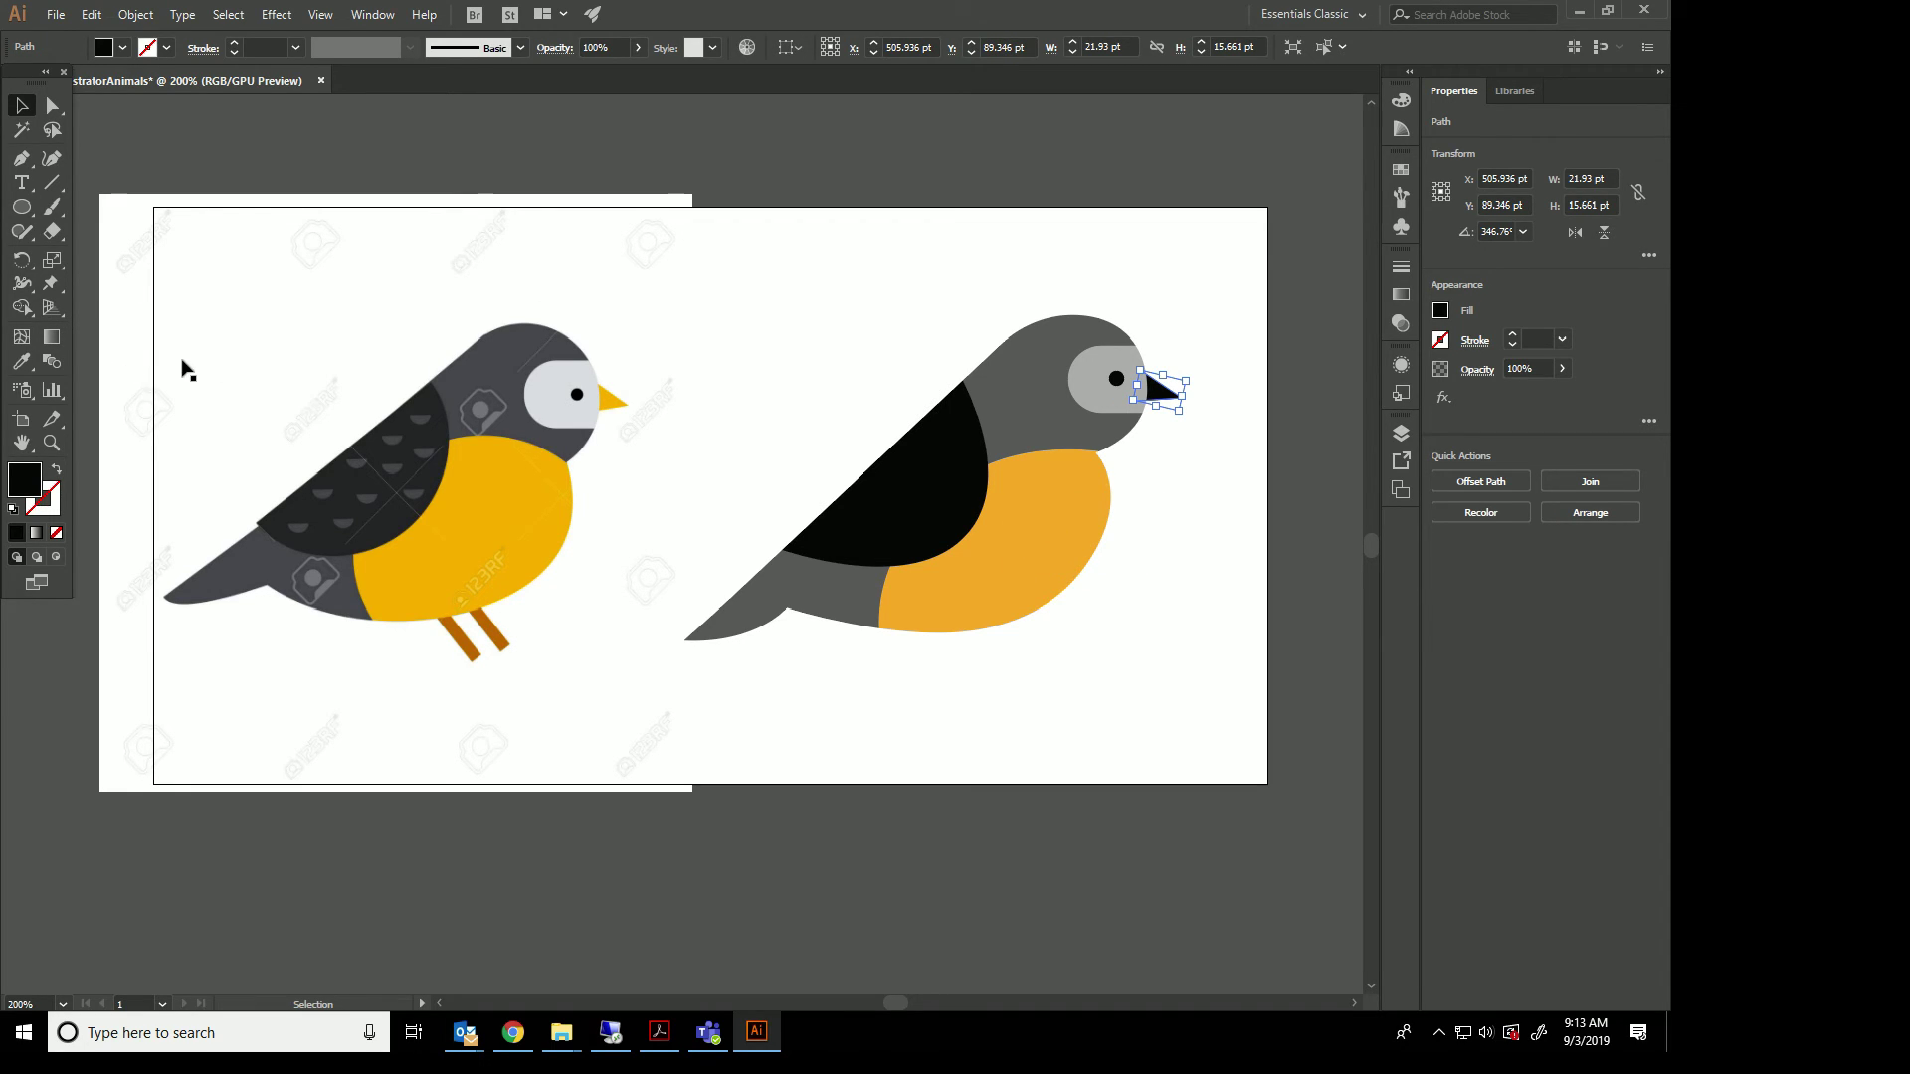
click(22, 361)
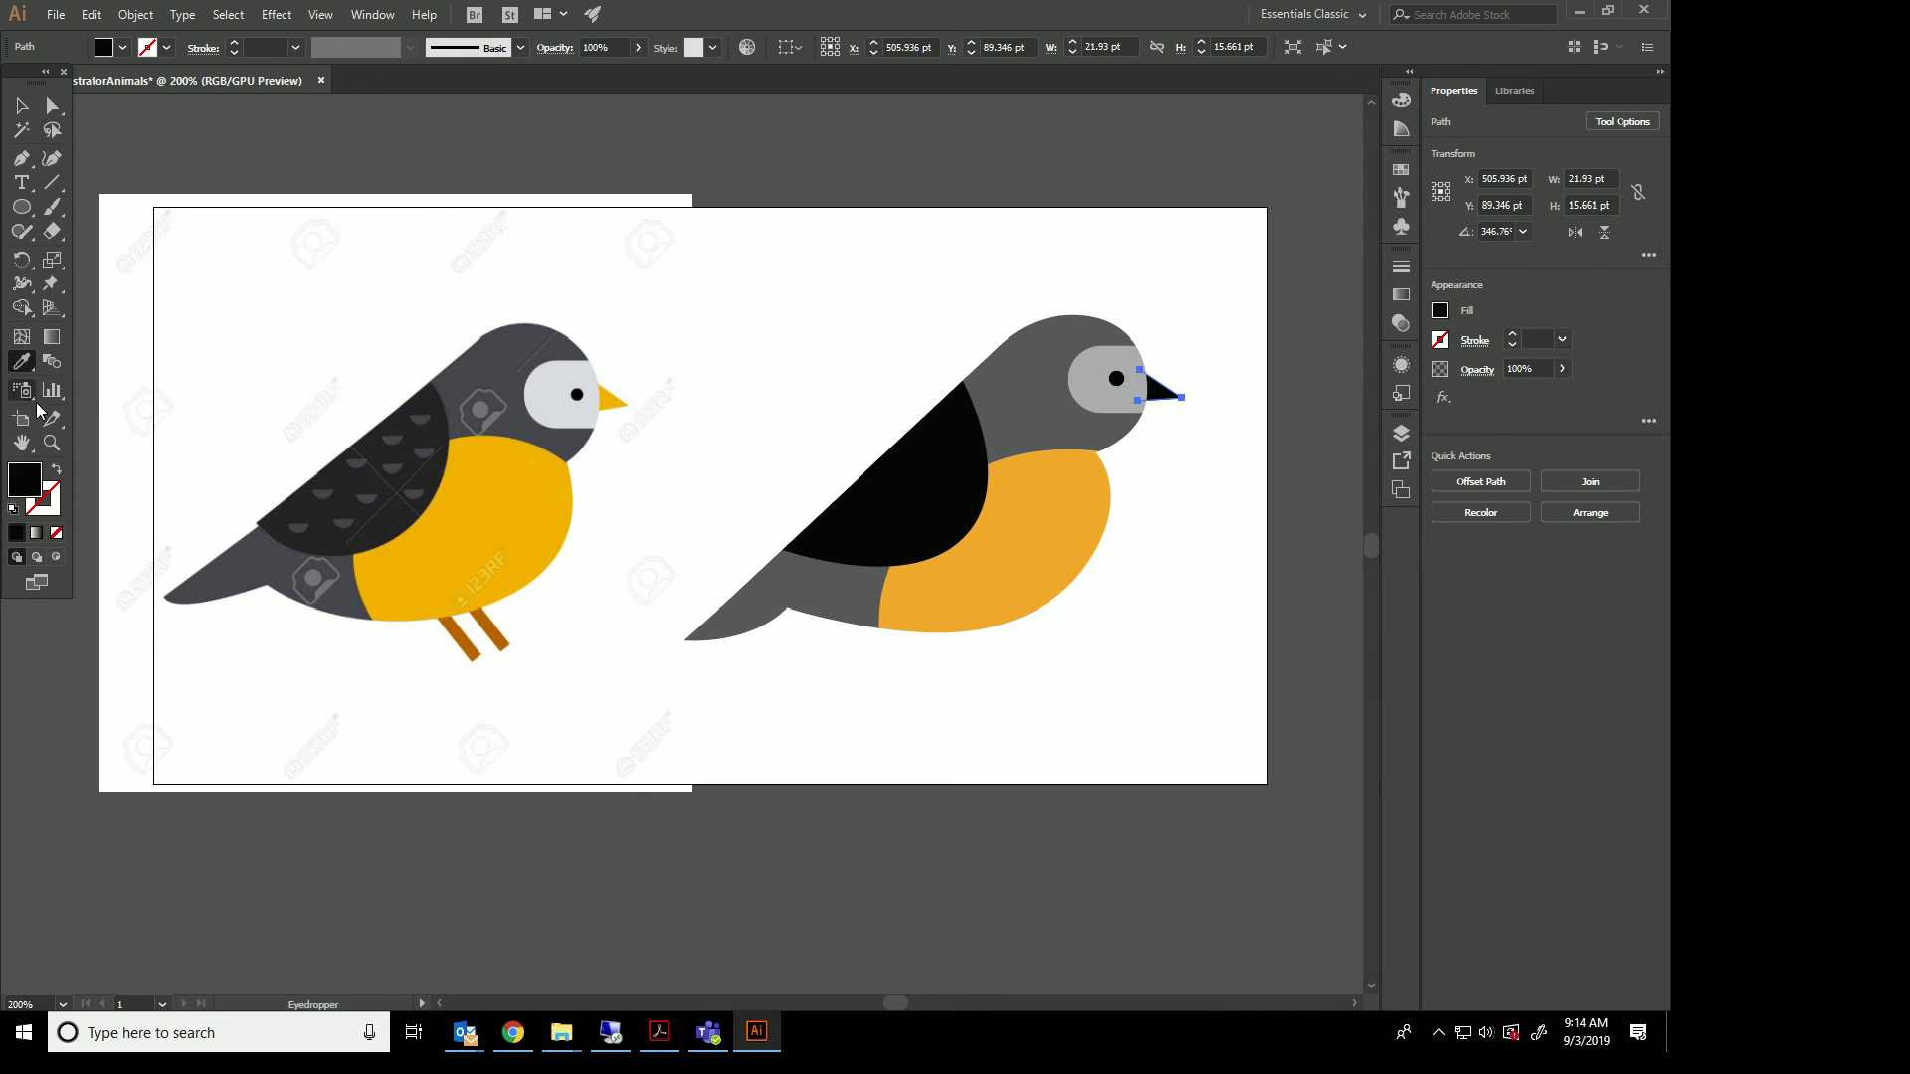
click(1082, 521)
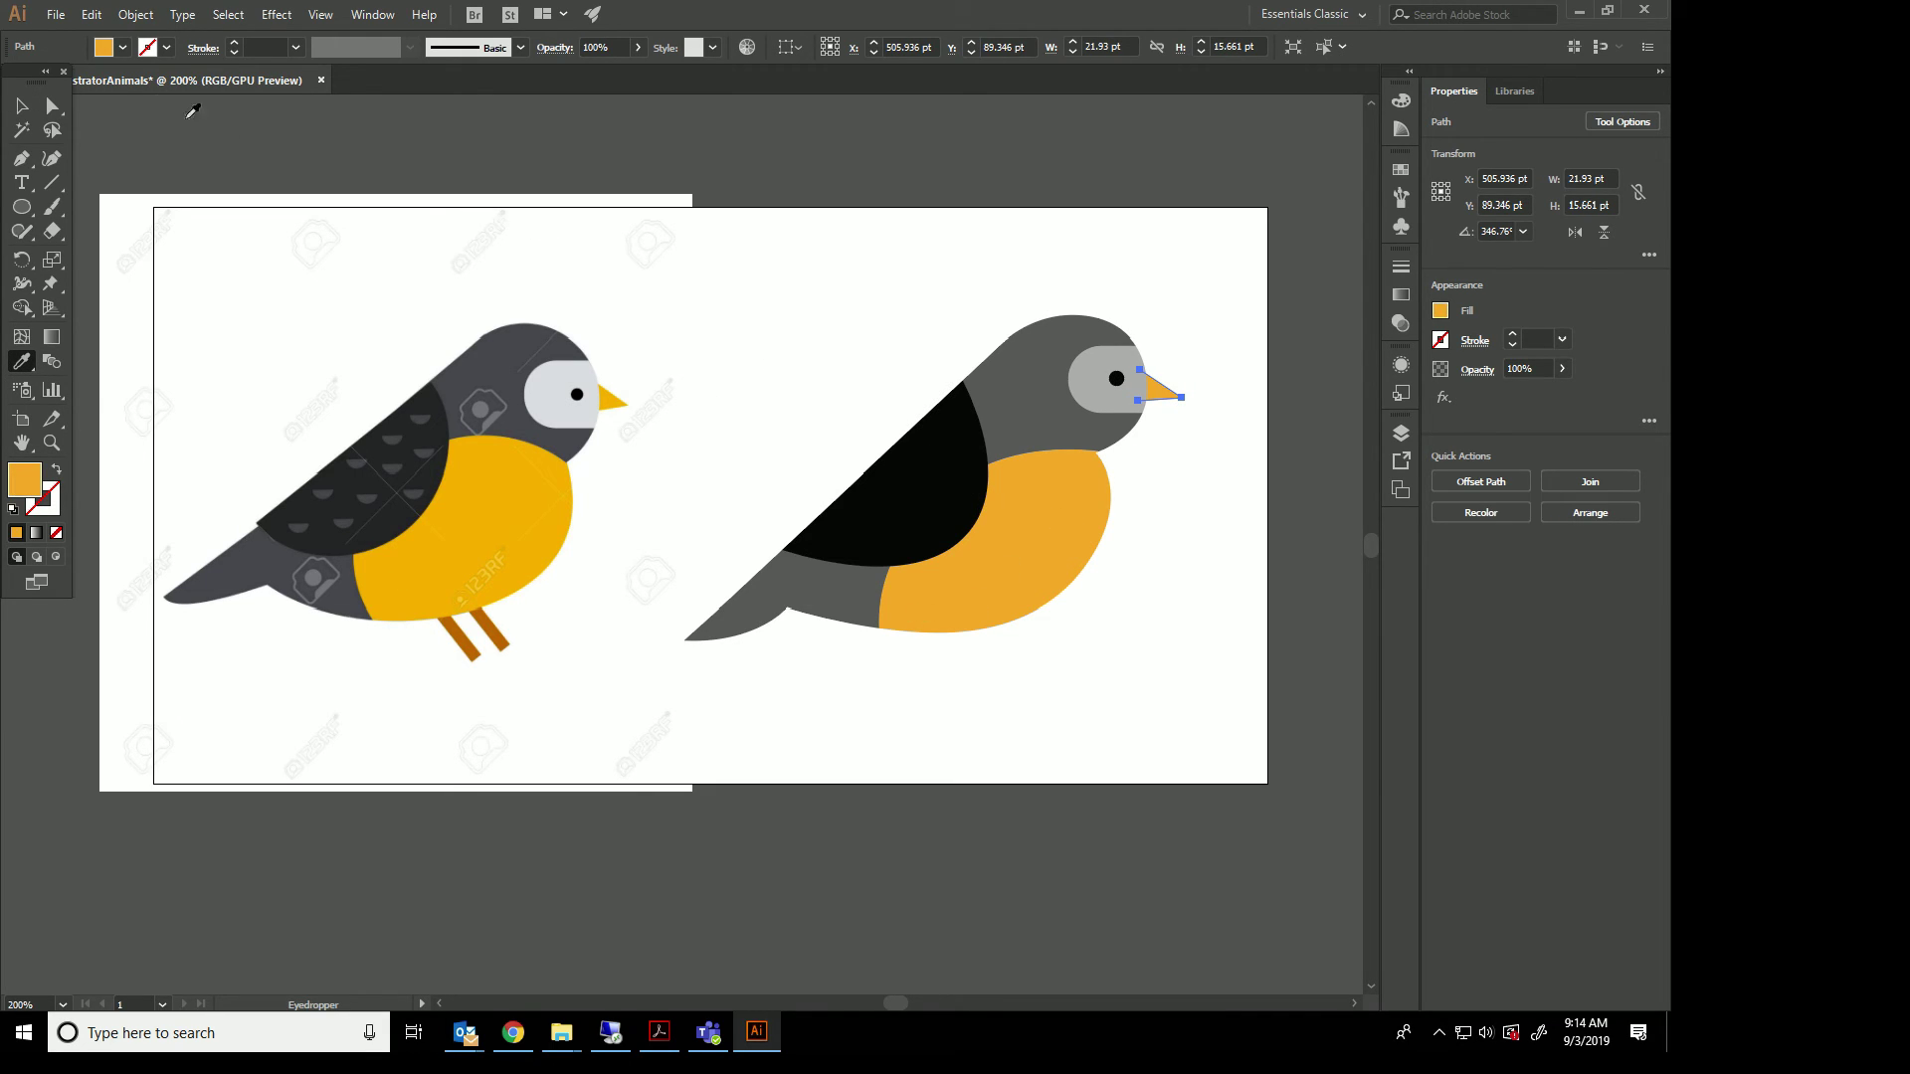
click(22, 105)
click(649, 197)
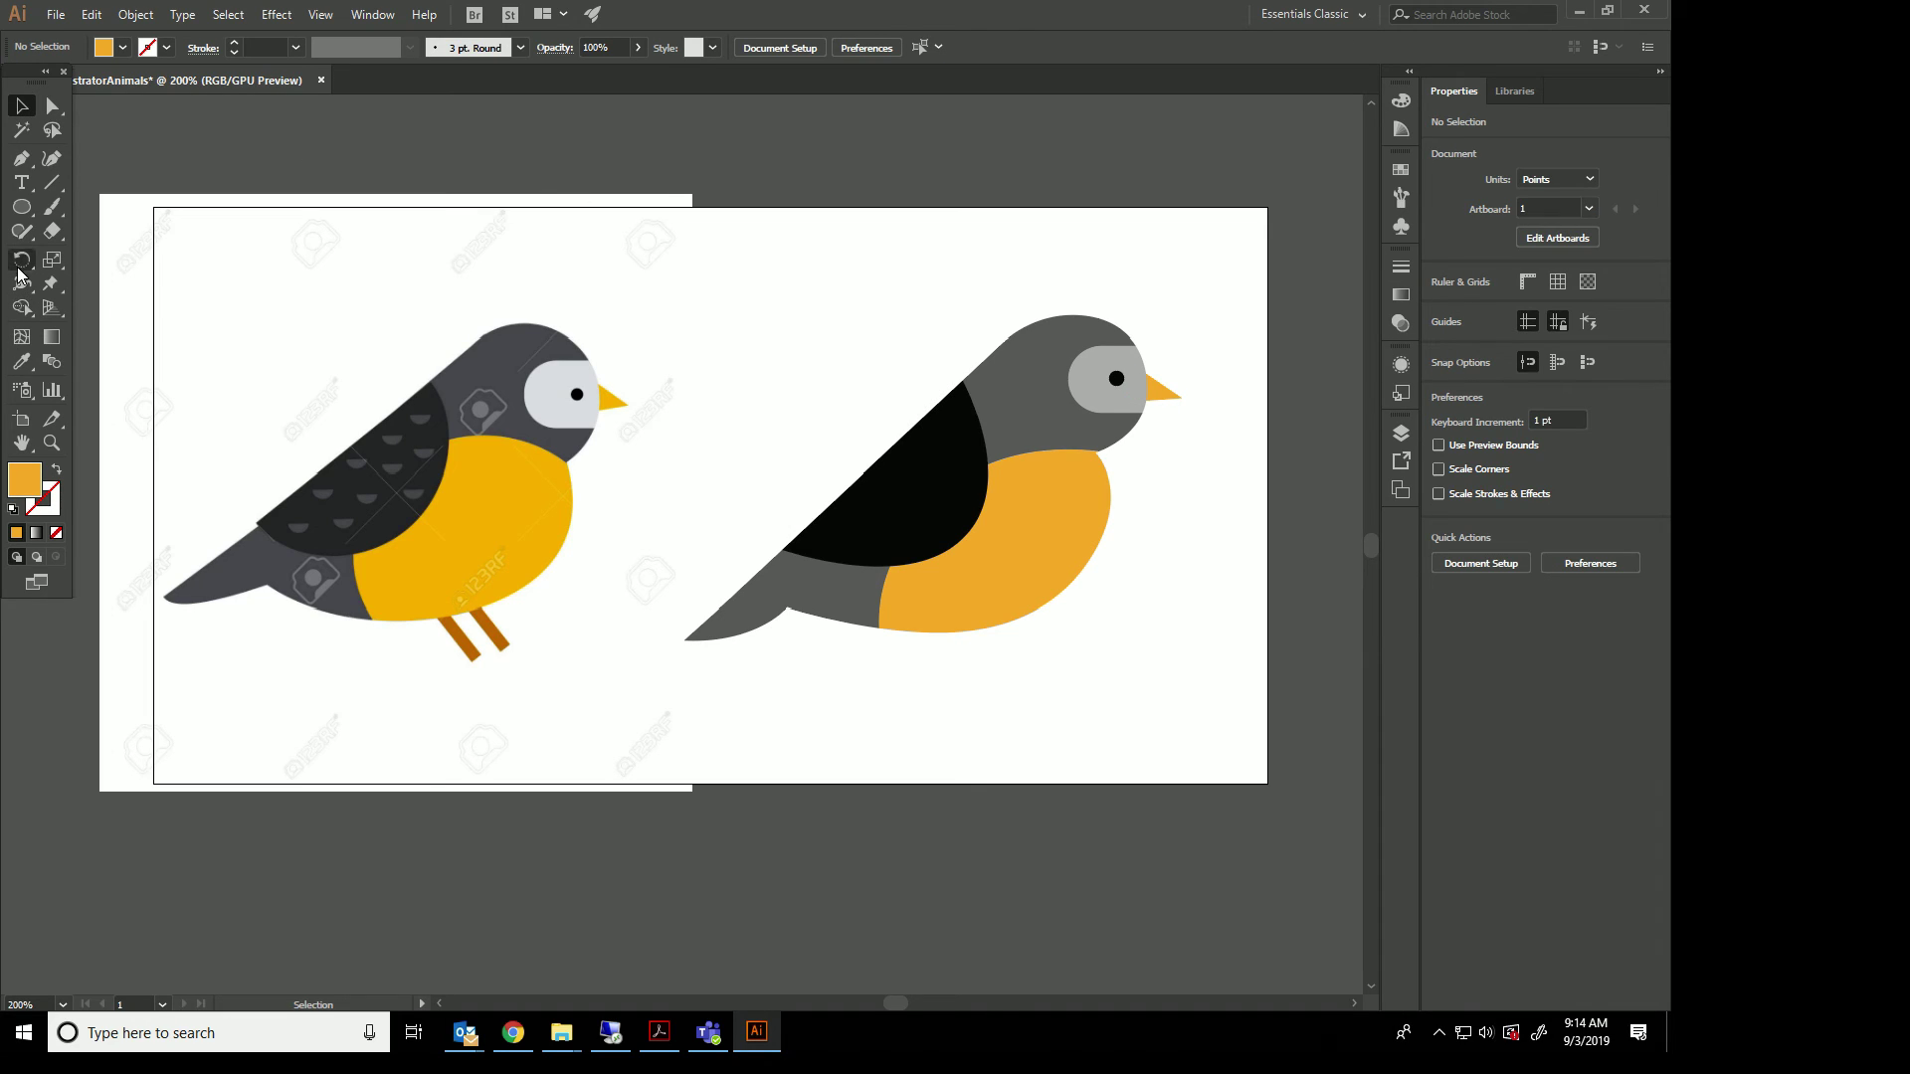
Draw a closed, slanted four-point leg about 29.5 by 31 pt under the breast with the Pen tool.
click(22, 158)
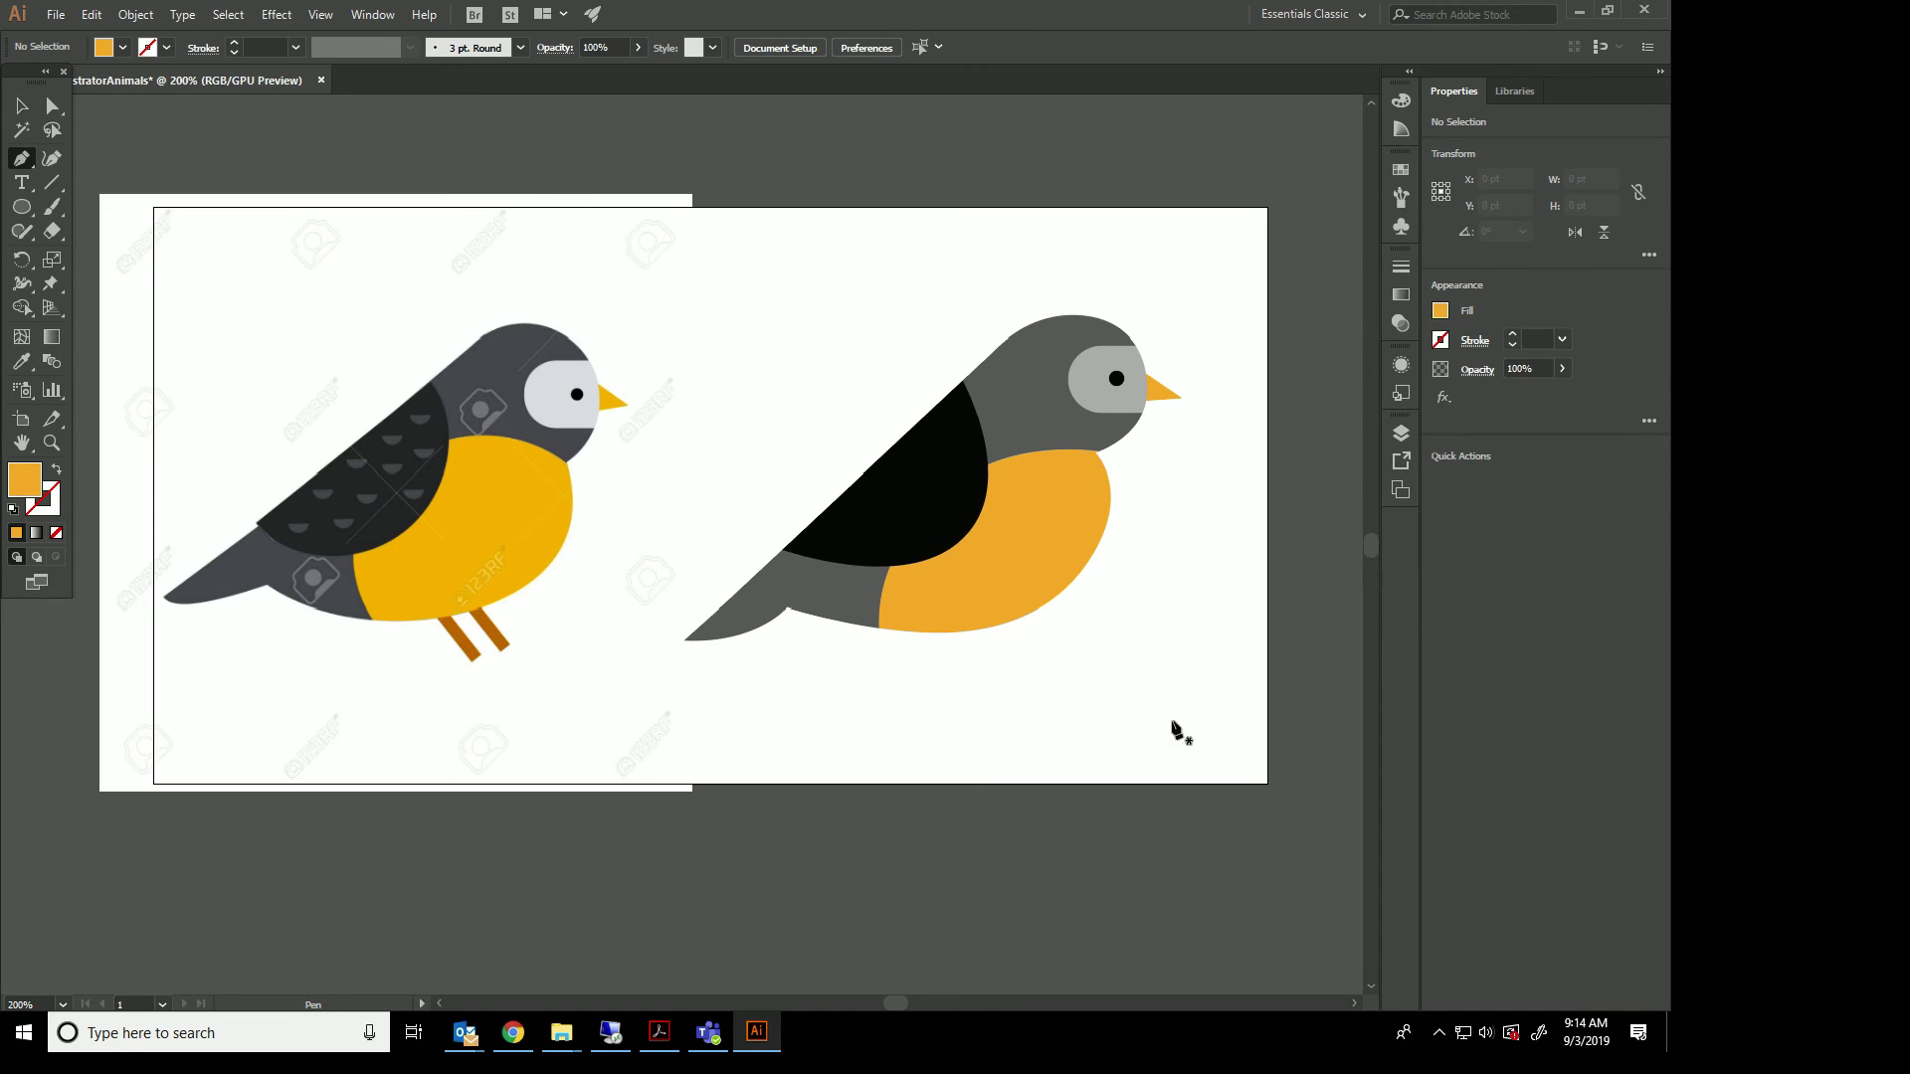
click(930, 622)
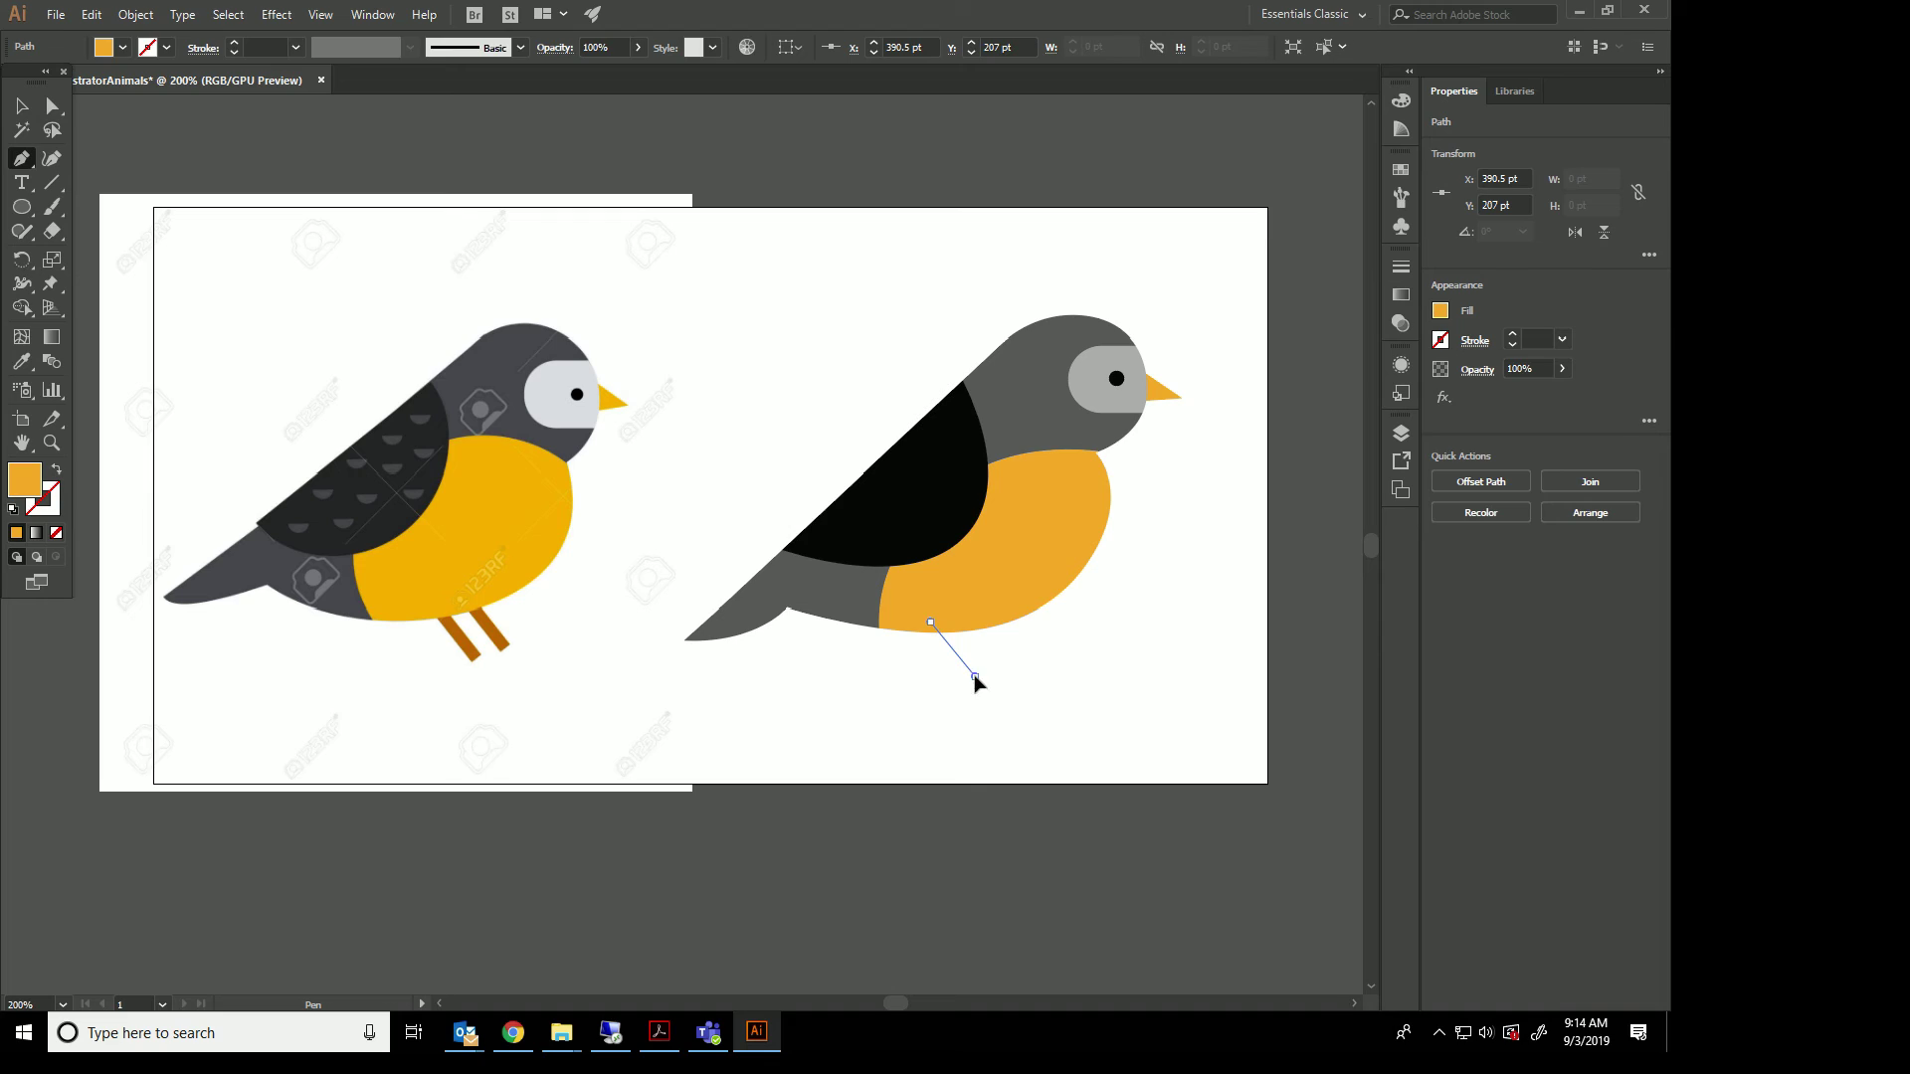
click(975, 679)
click(989, 671)
click(943, 621)
click(930, 622)
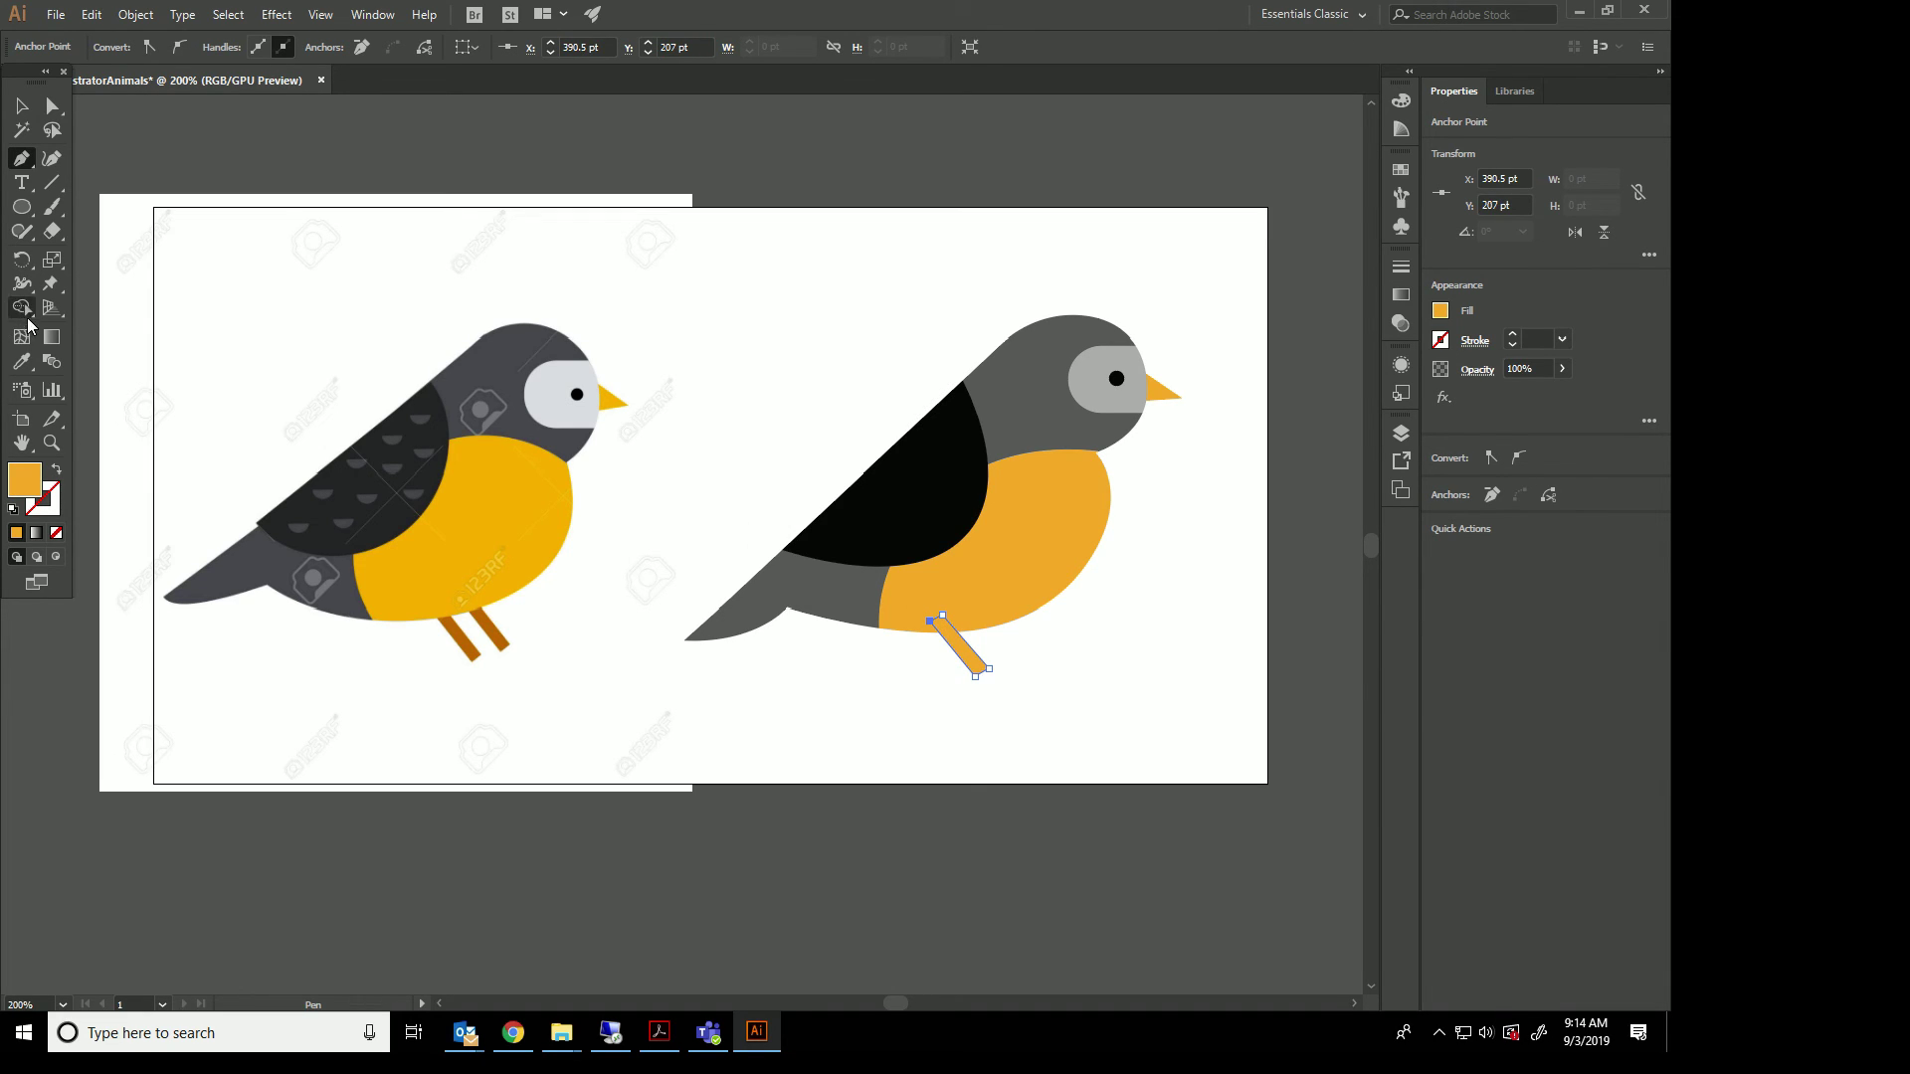
Change the leg's fill to the red-orange swatch.
click(22, 105)
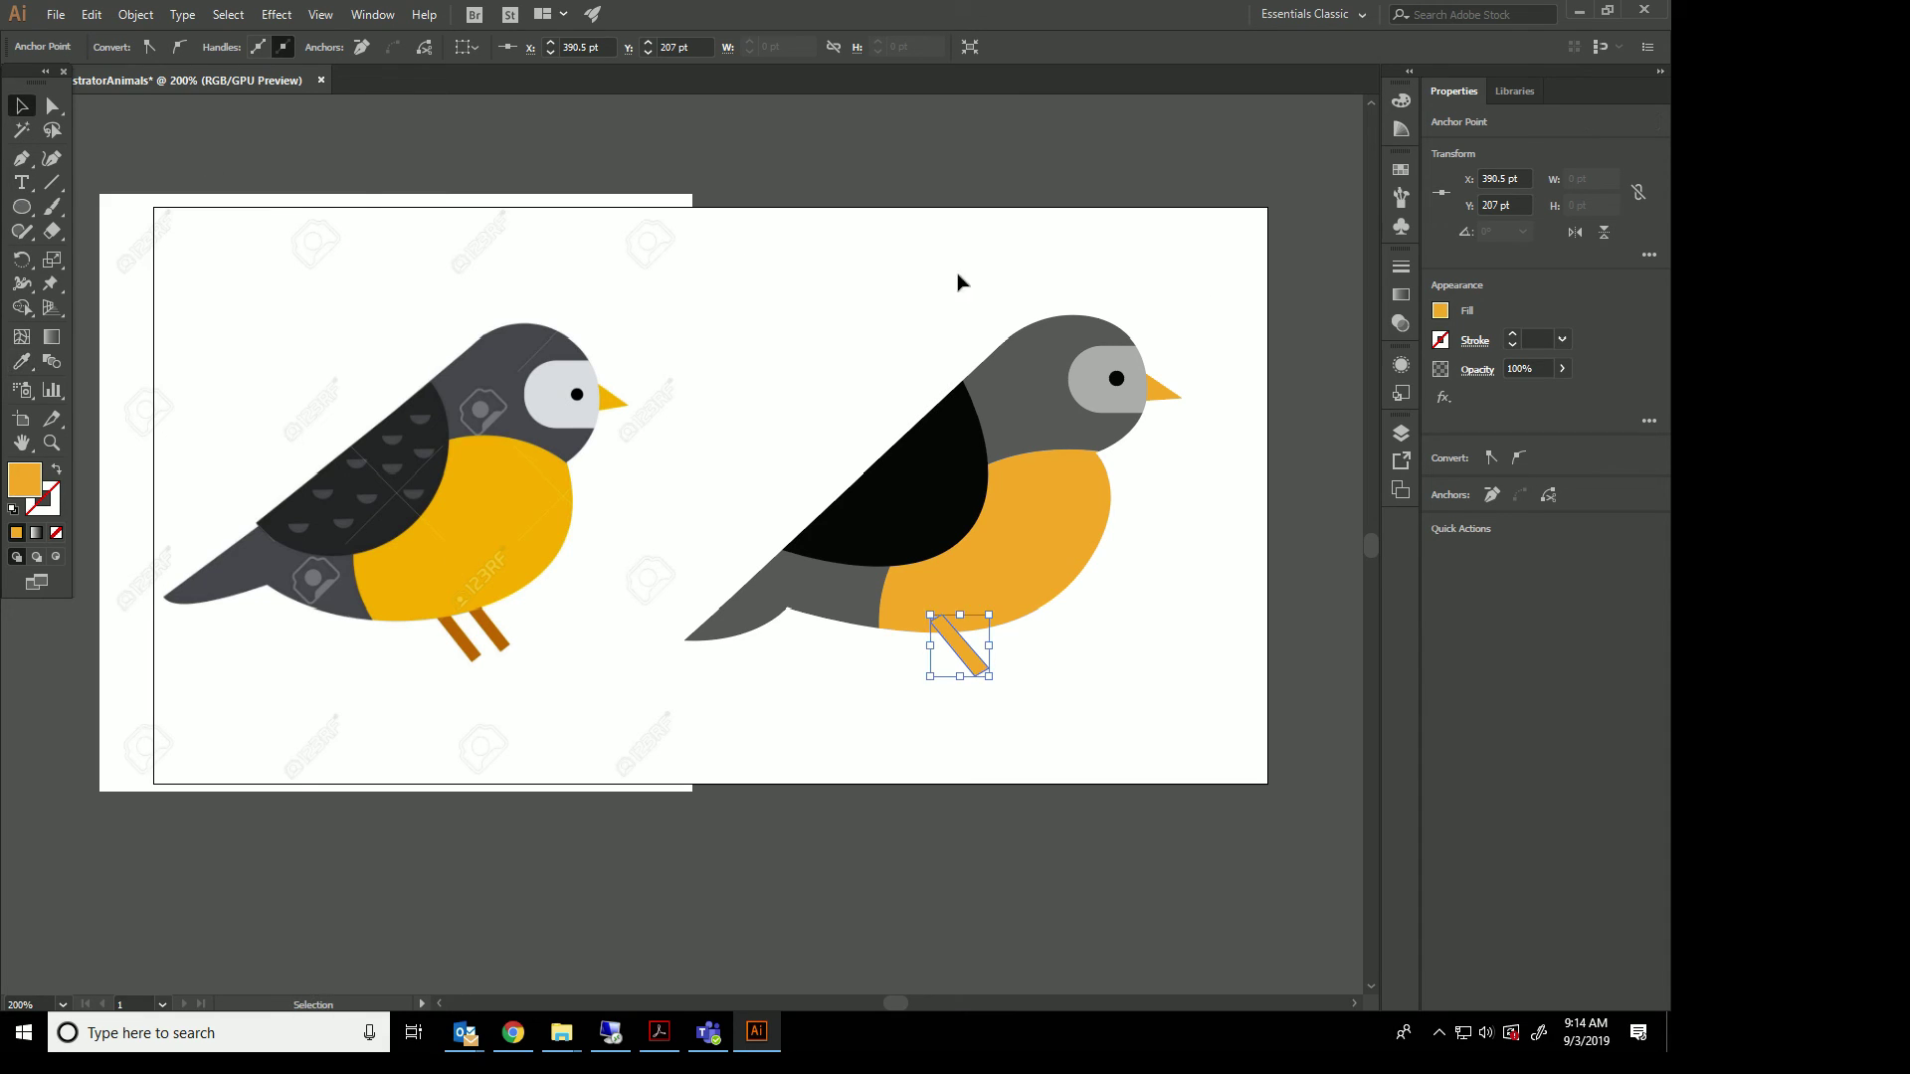
click(1441, 312)
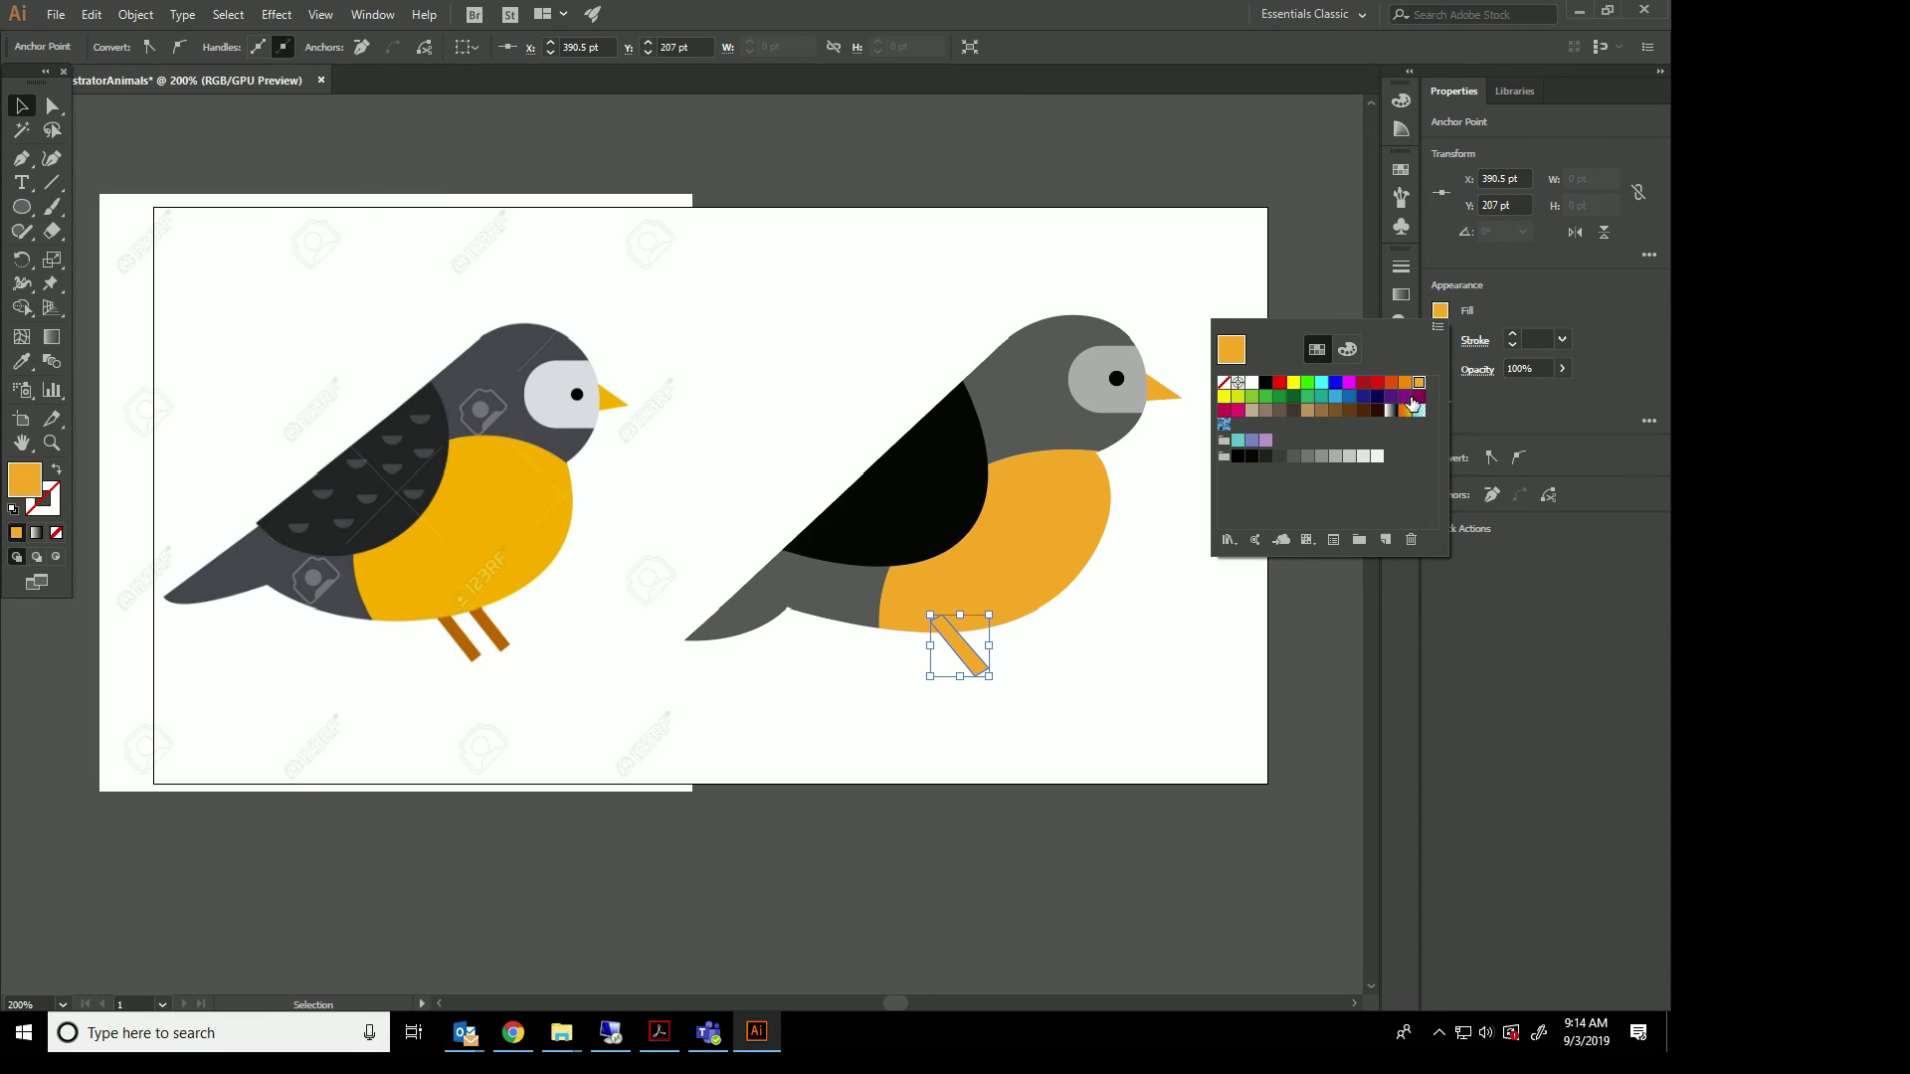
click(1392, 385)
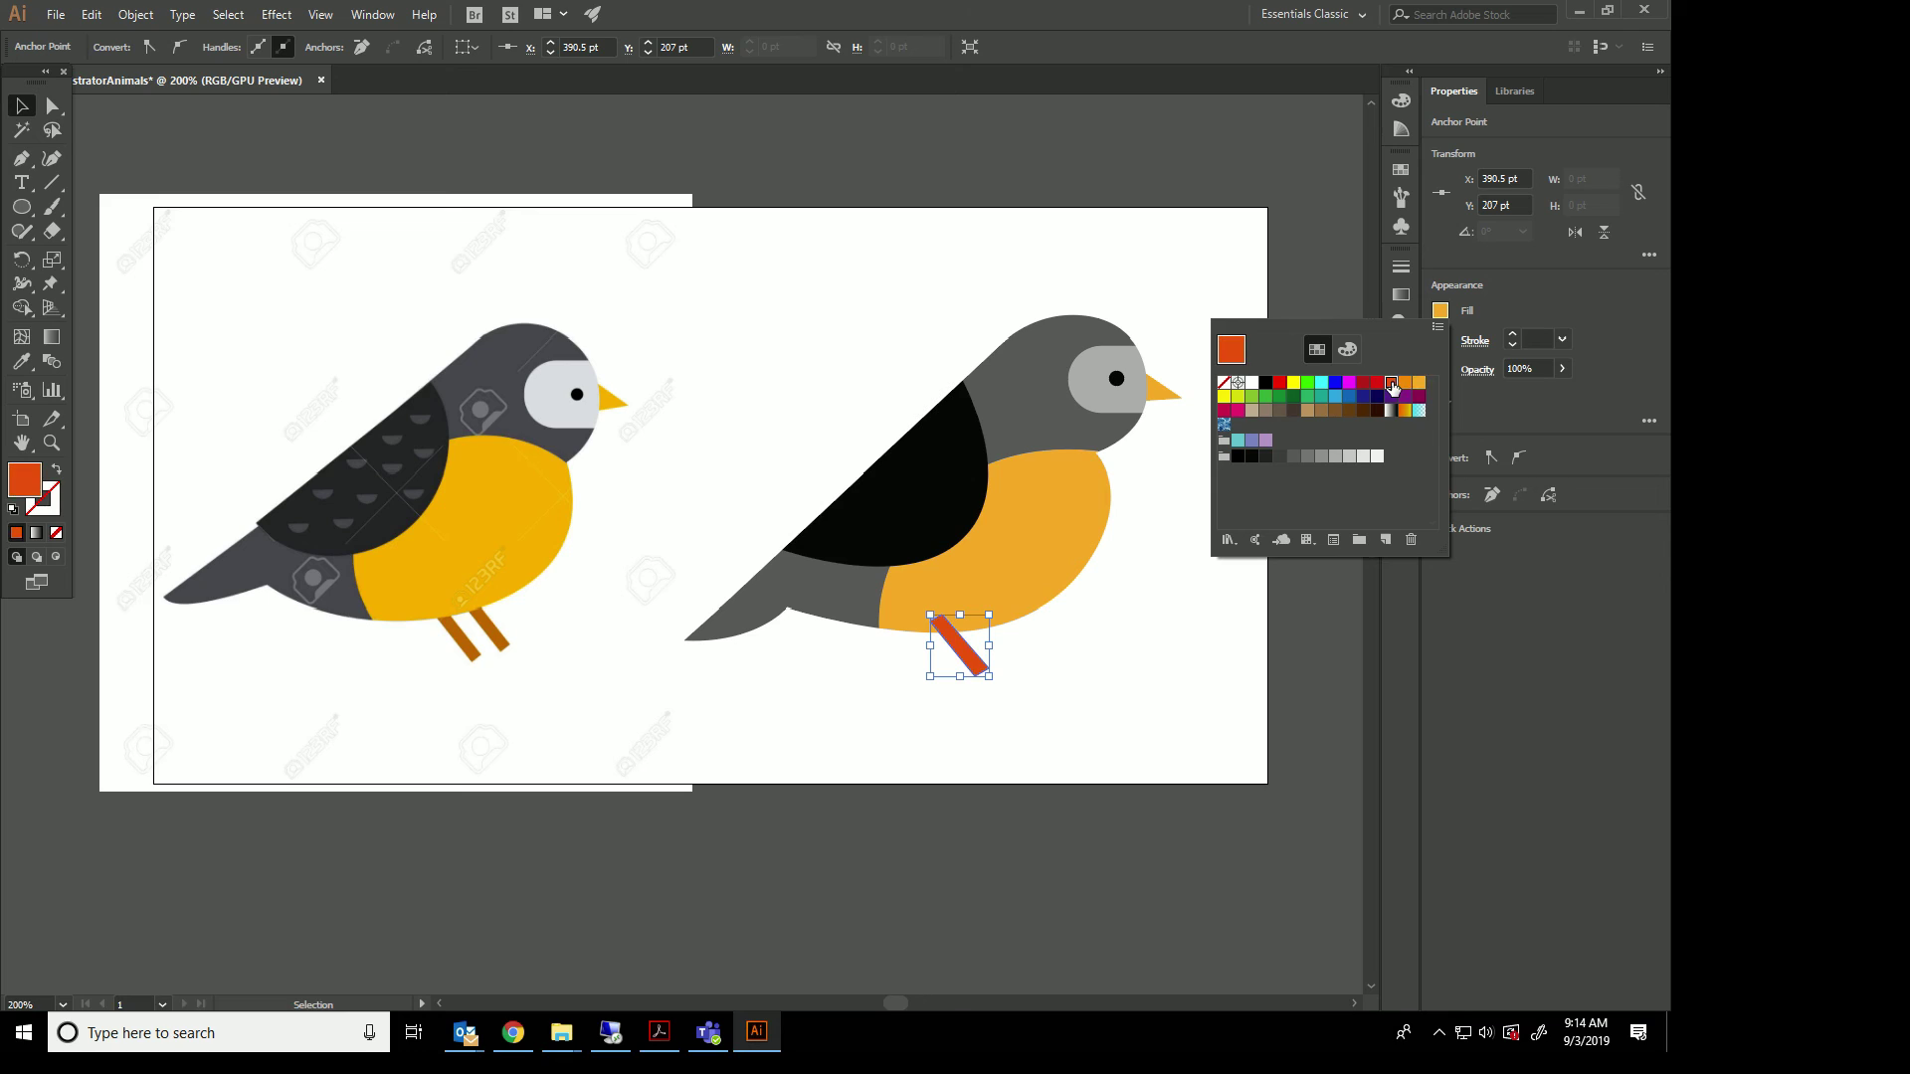
click(24, 102)
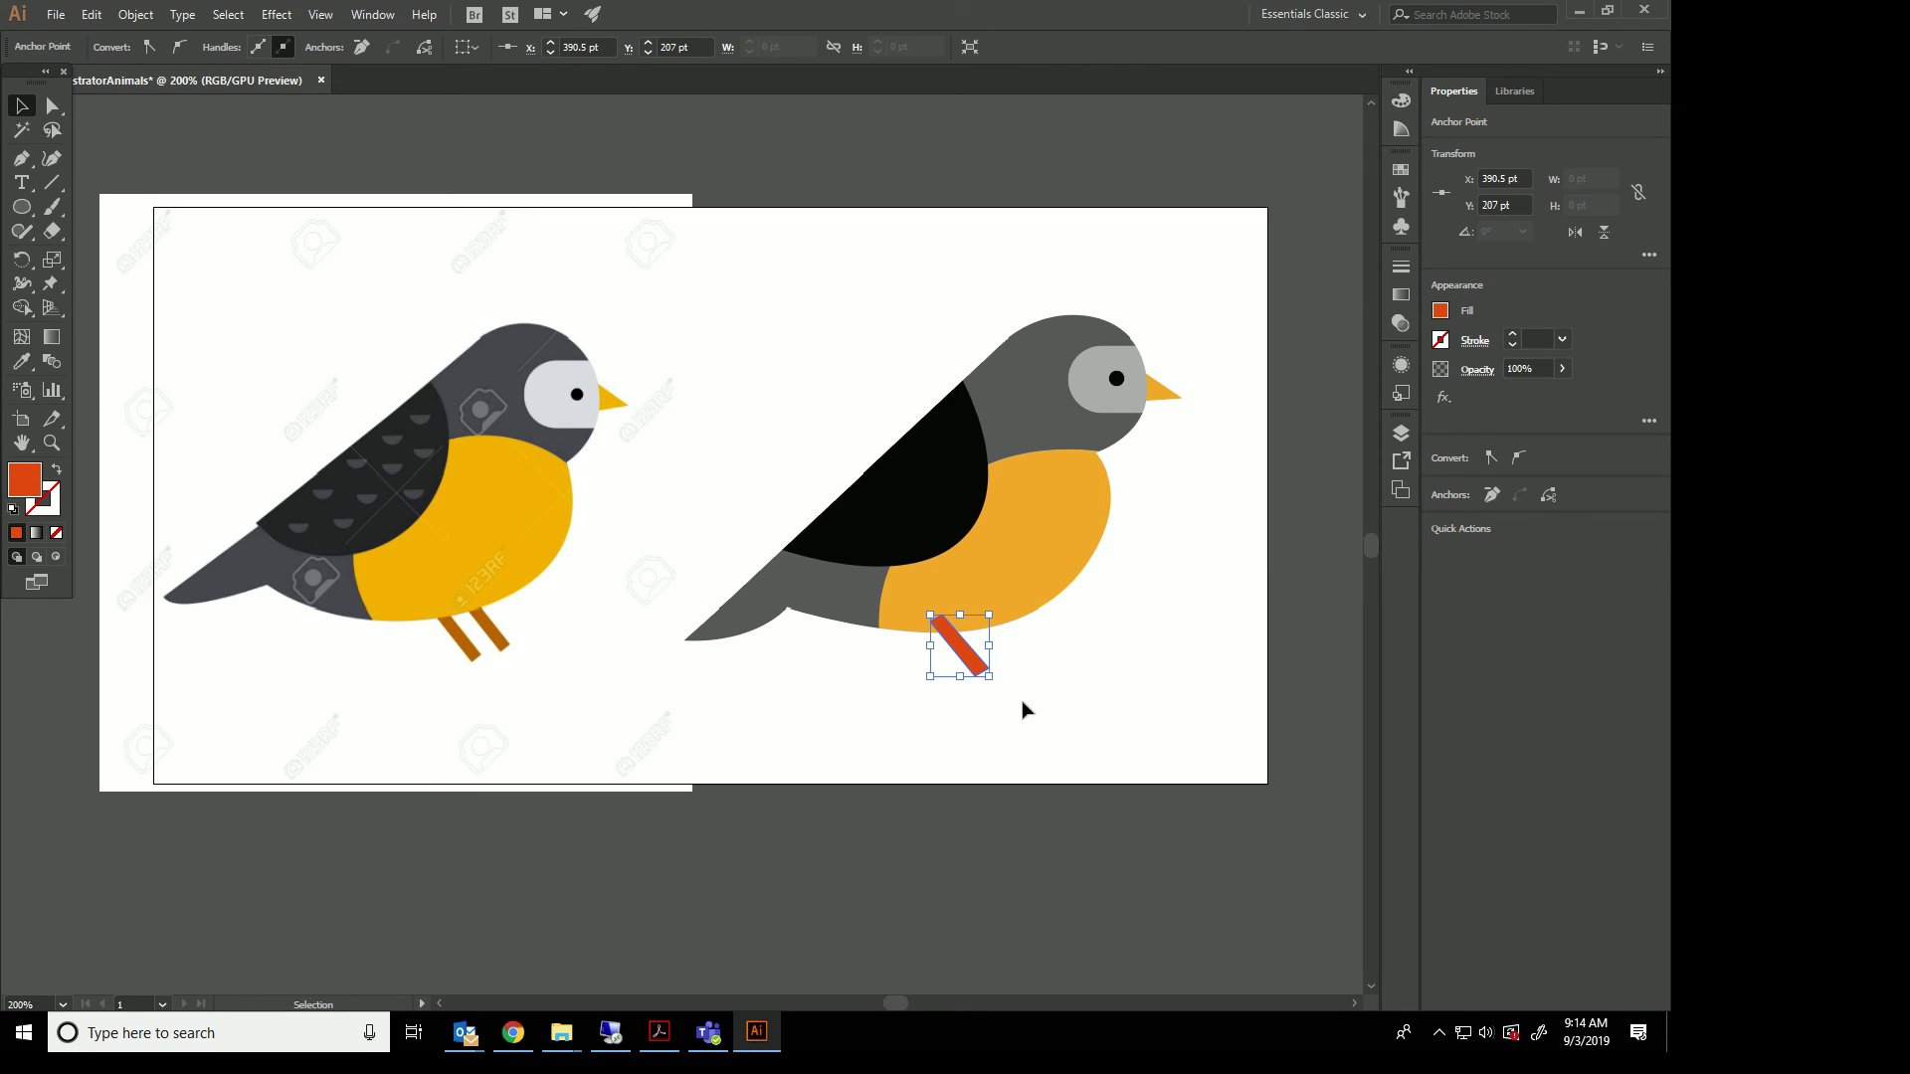
drag(989, 678, 1010, 690)
click(92, 14)
click(139, 31)
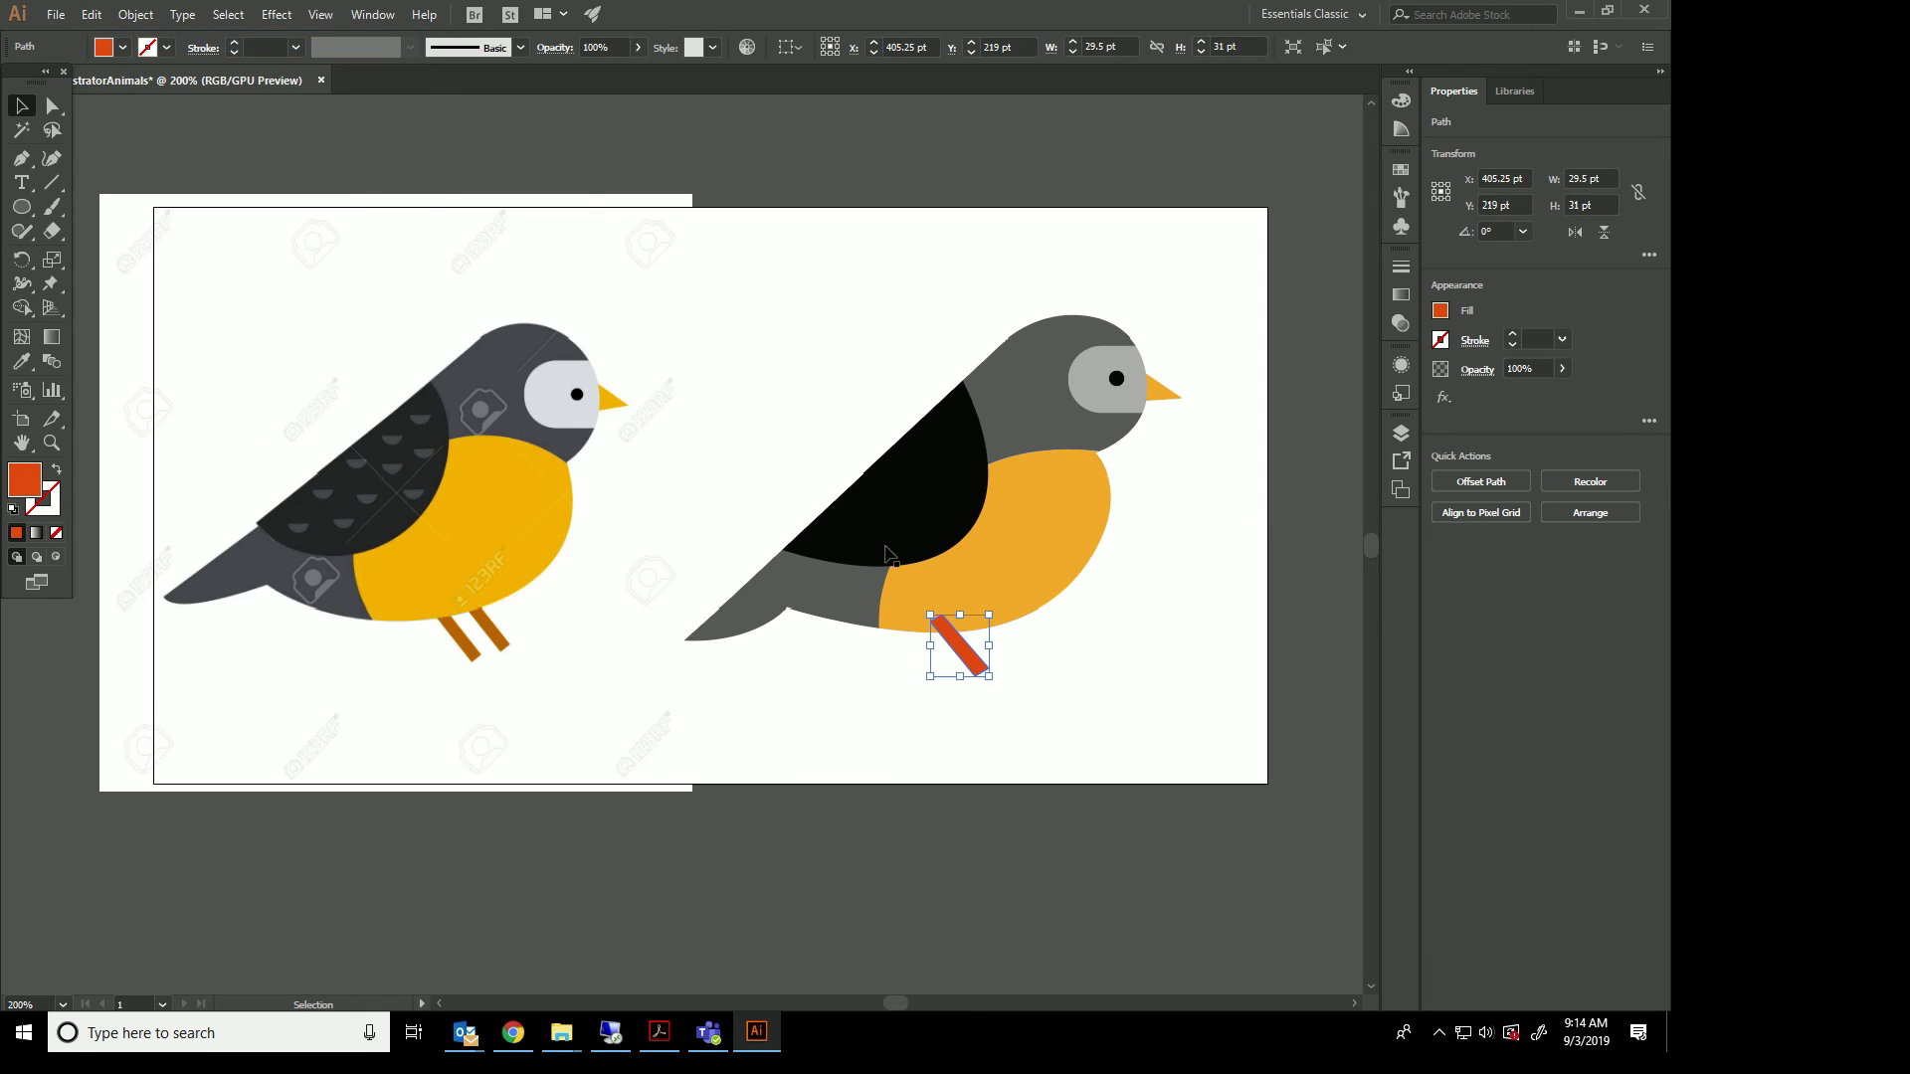
Move the leg below the body shapes in the layer order so its upper end sits behind the breast.
right_click(961, 647)
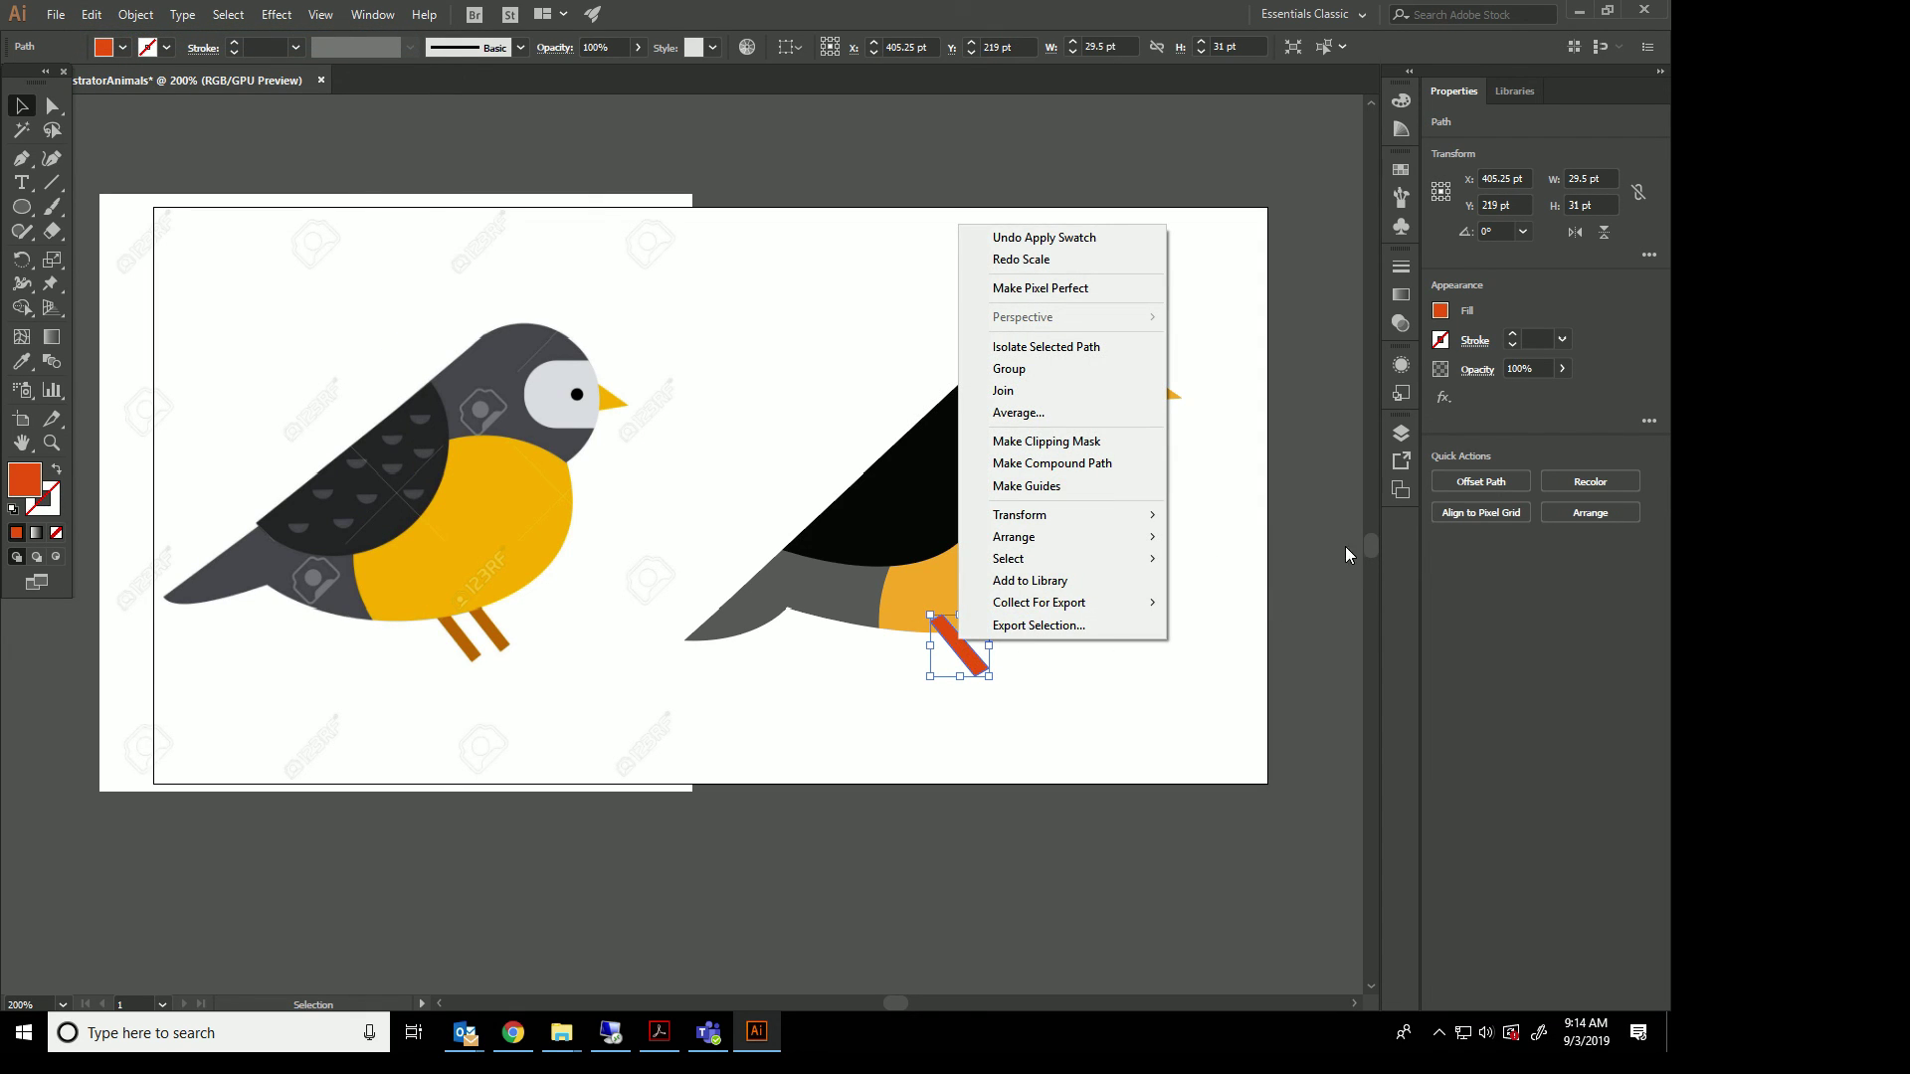
click(1401, 434)
click(1400, 434)
drag(1275, 488, 1282, 600)
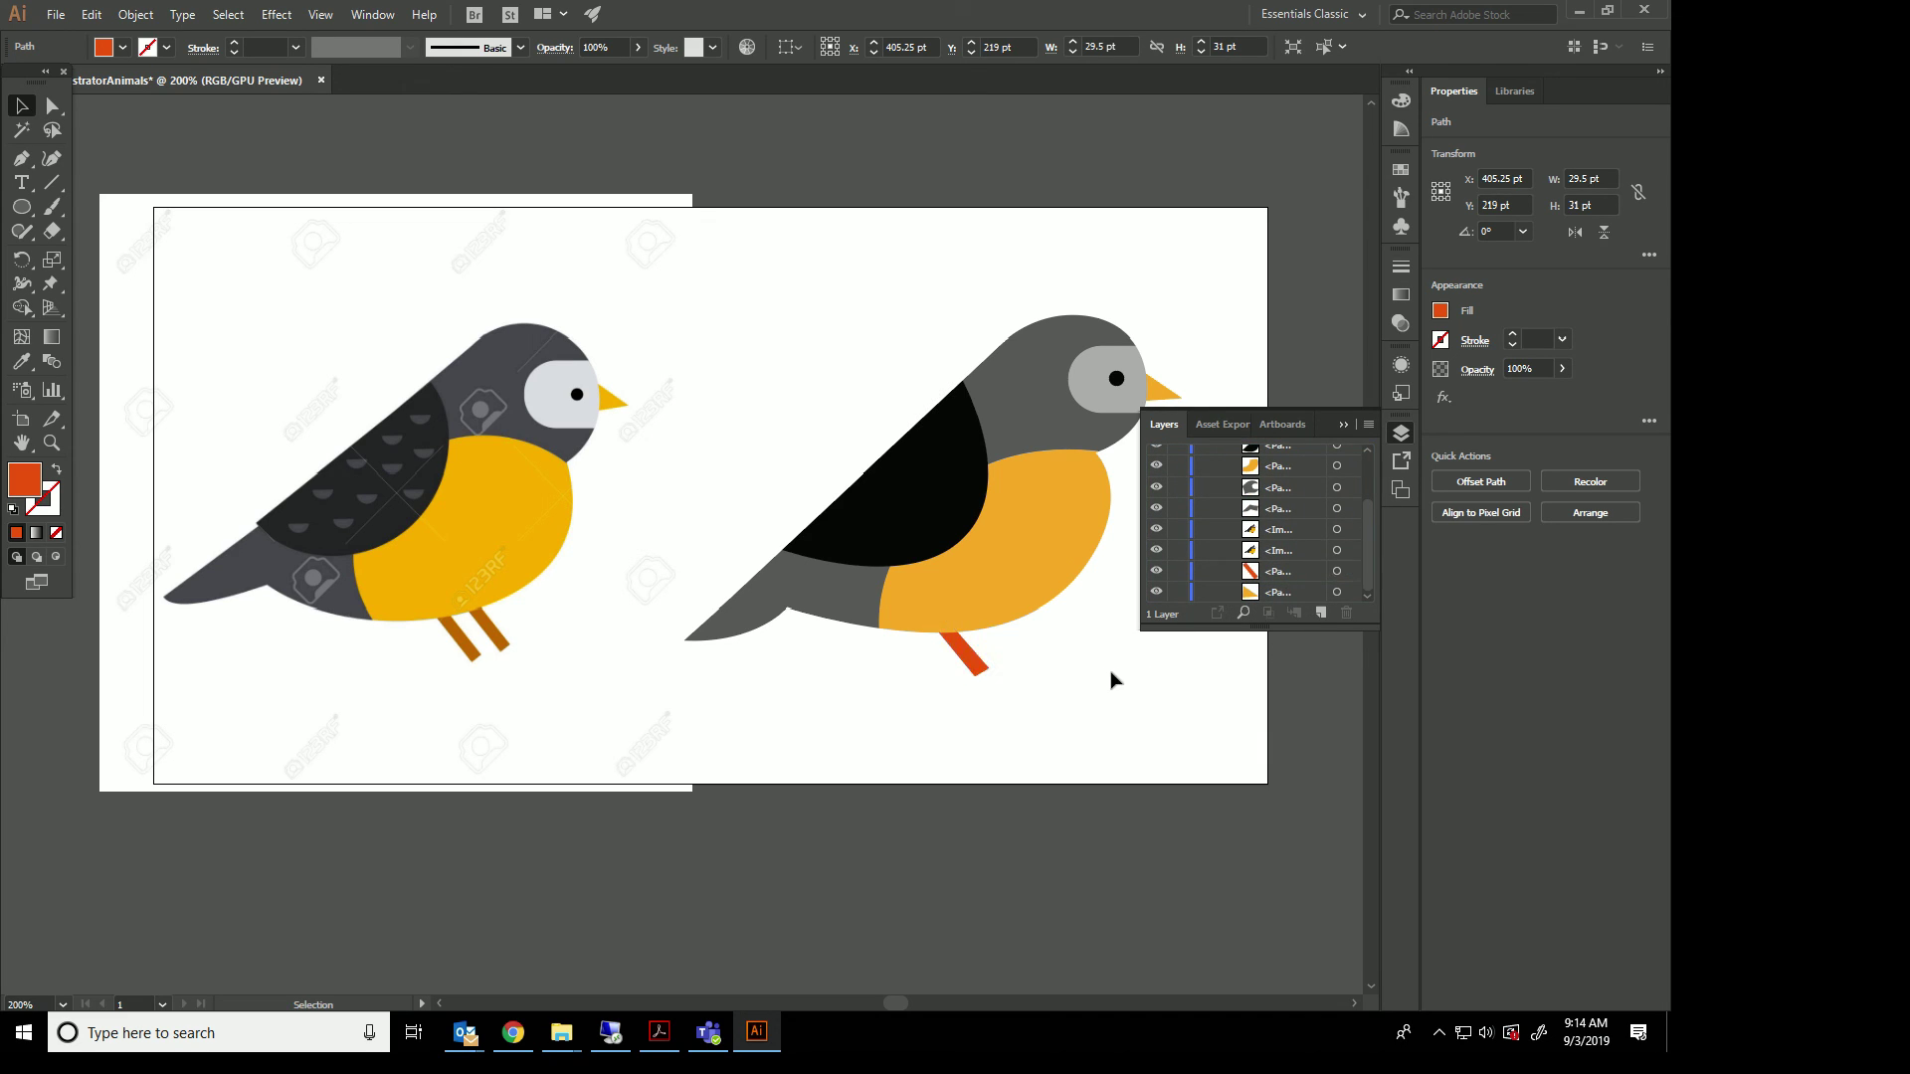
Duplicate the leg a short distance to the right and slightly higher as the second leg, and deselect it.
click(967, 662)
drag(966, 658, 1014, 651)
click(993, 724)
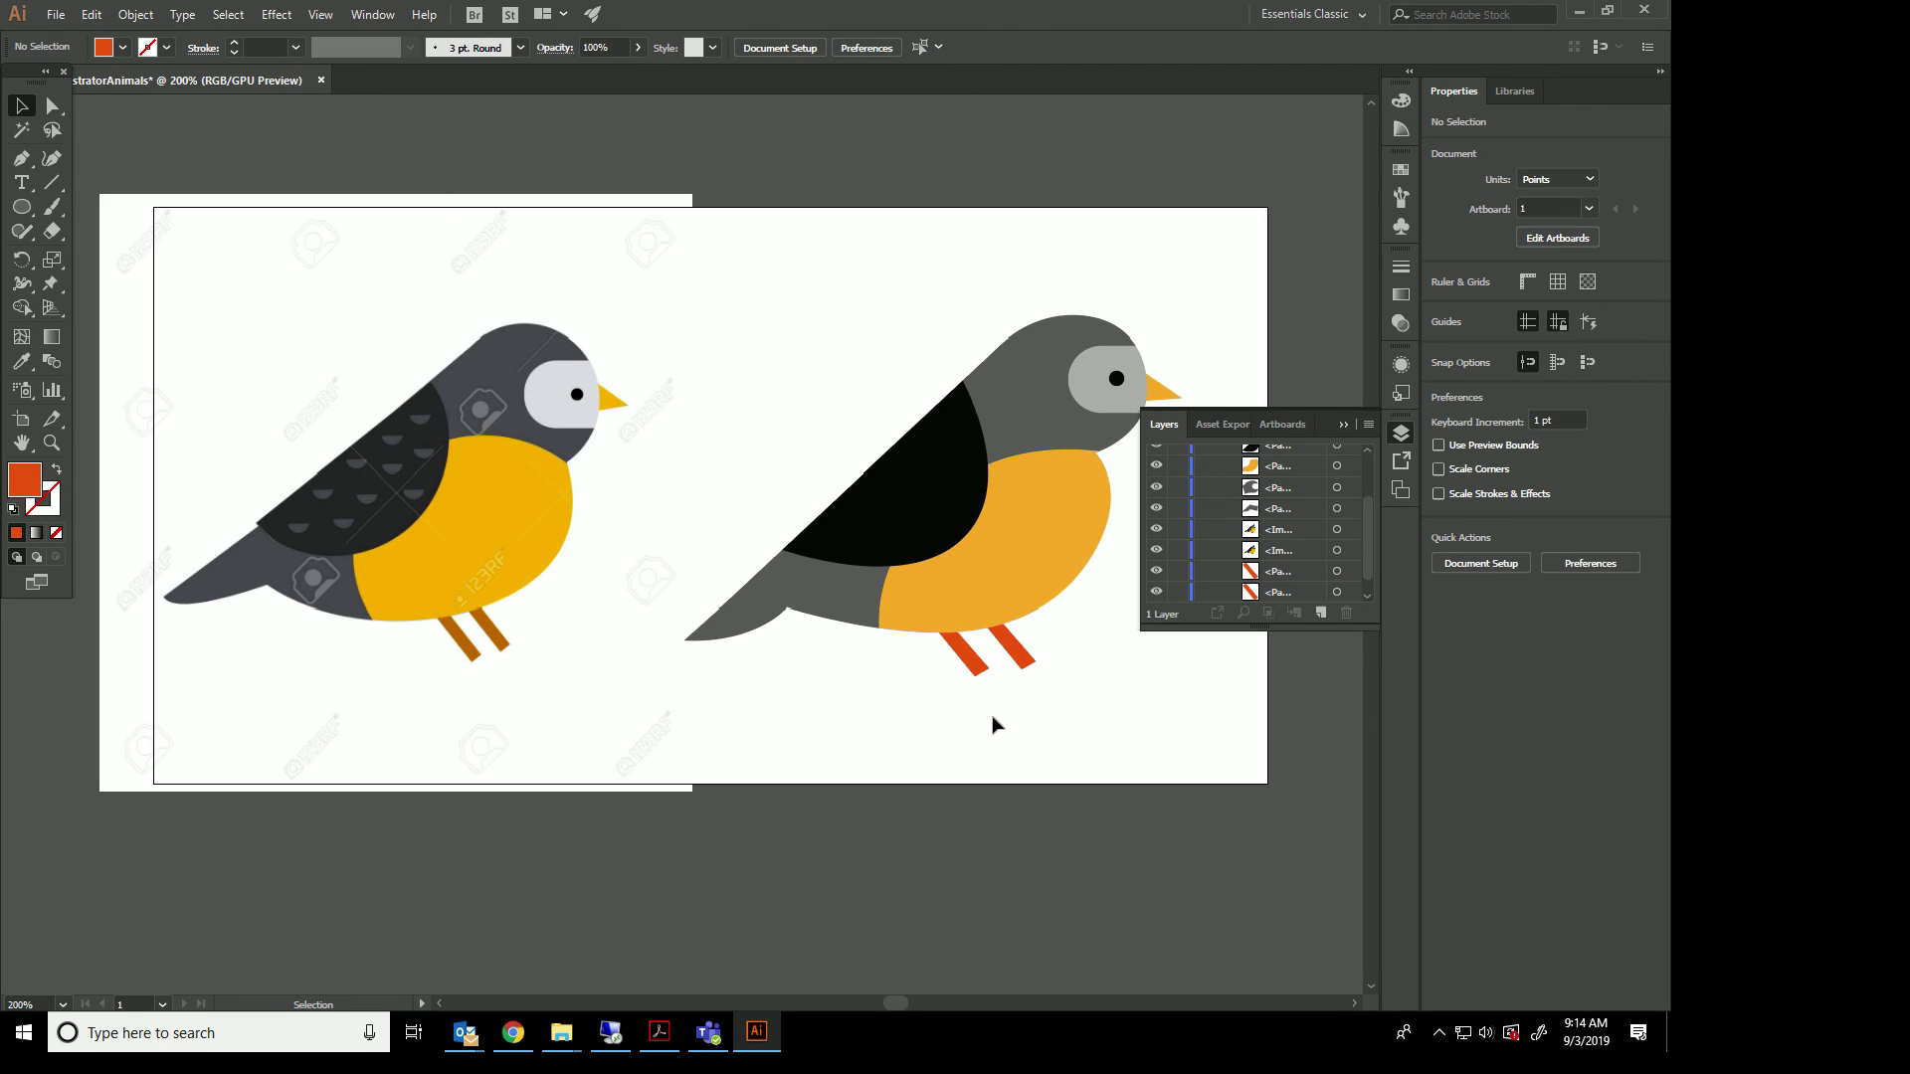
drag(1006, 571, 905, 588)
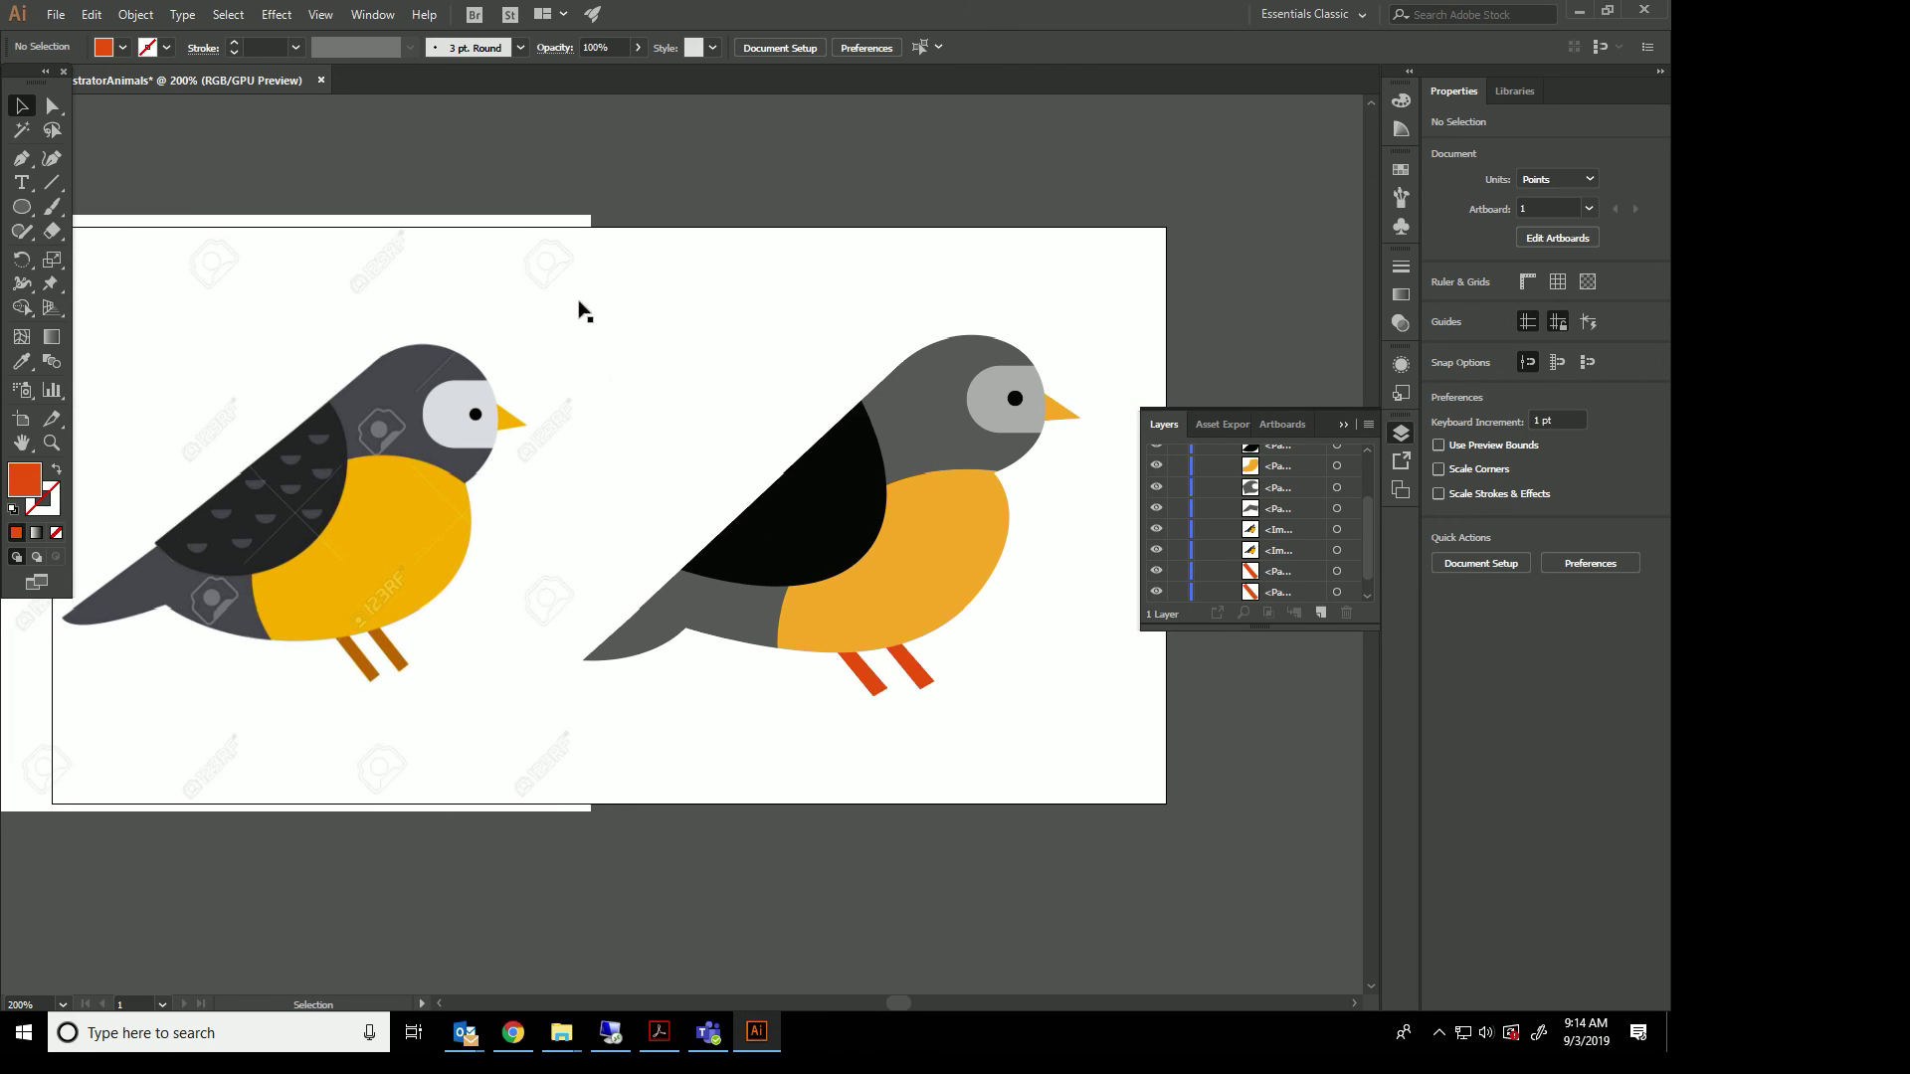